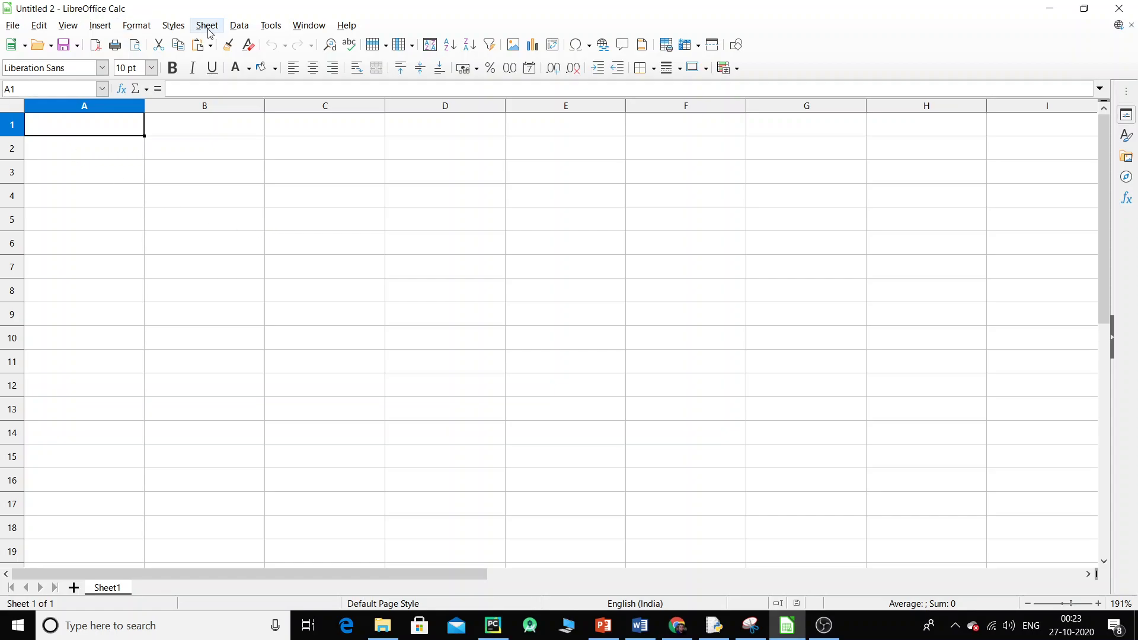
# Review the User Data page in the program options and accept it as it stands
pyautogui.click(271, 26)
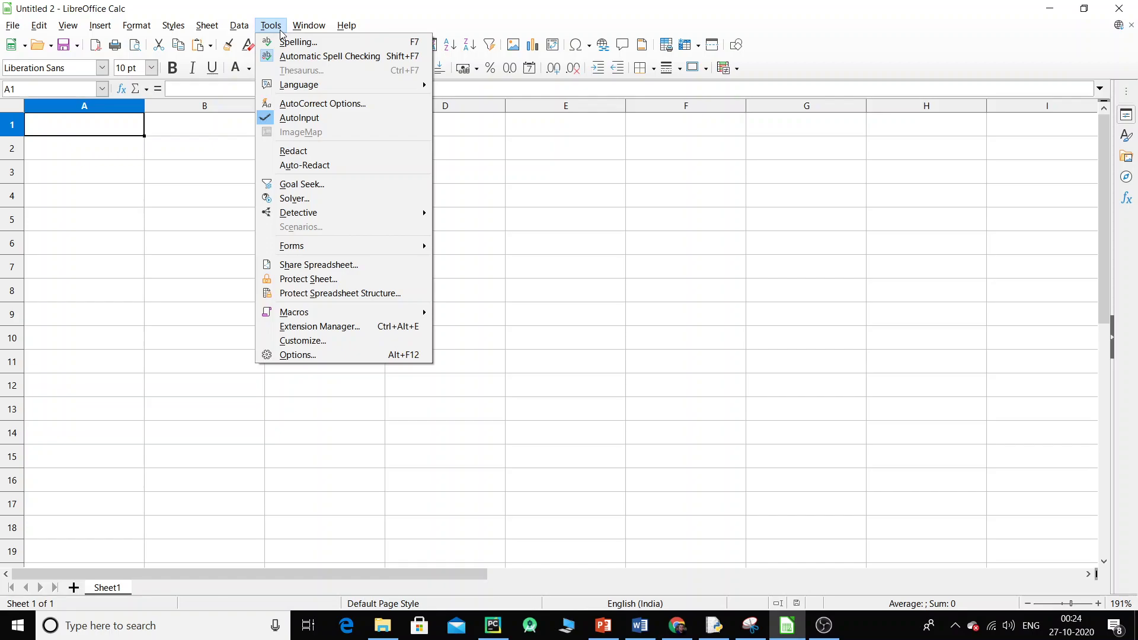
pyautogui.click(312, 356)
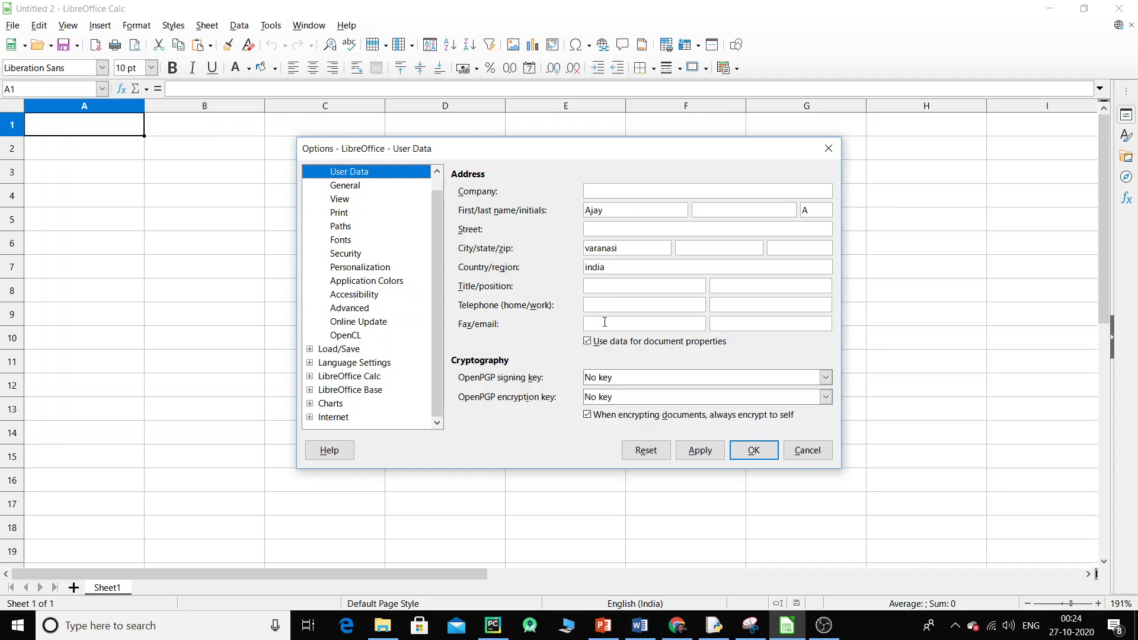
pyautogui.click(758, 453)
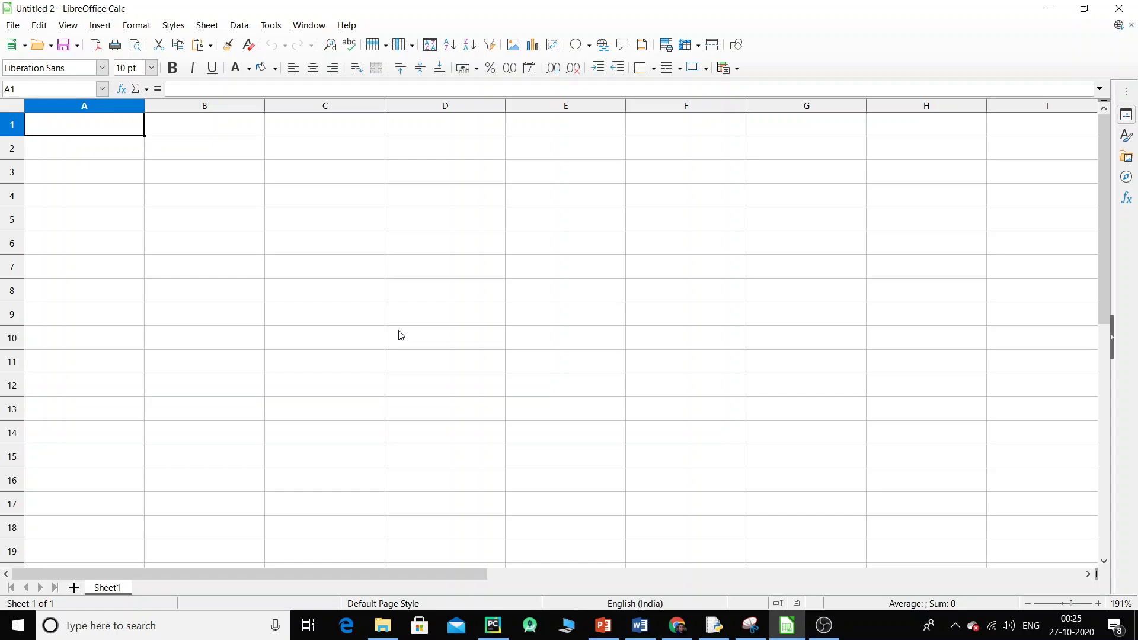
# Share the spreadsheet with other users and save it as the ODF Spreadsheet "Untitled 2" in Documents
pyautogui.click(266, 30)
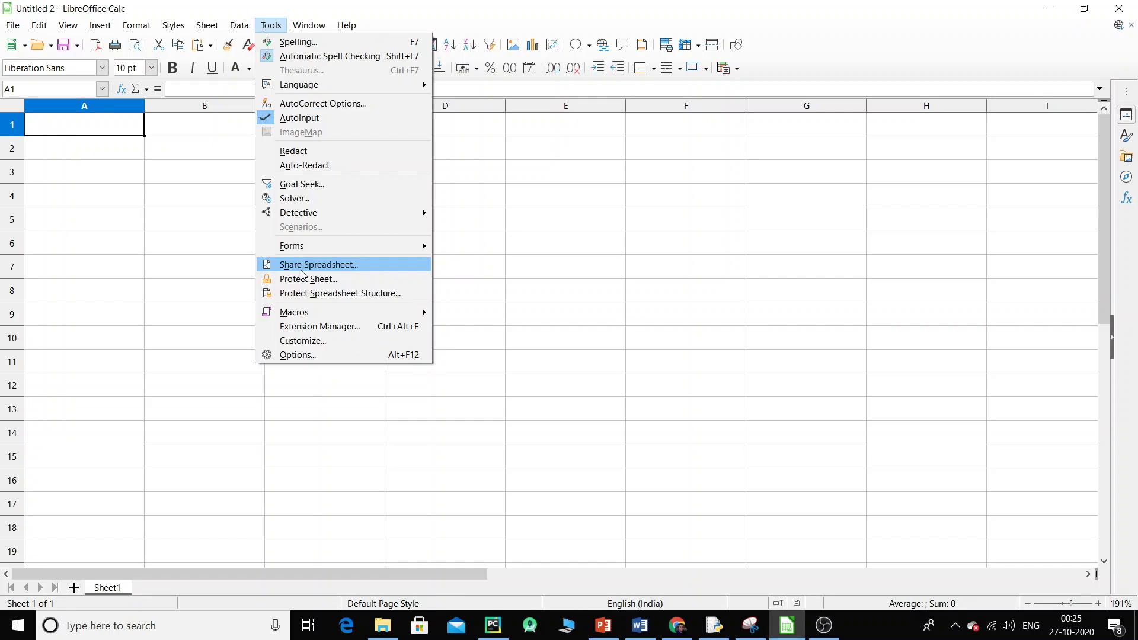
pyautogui.click(342, 267)
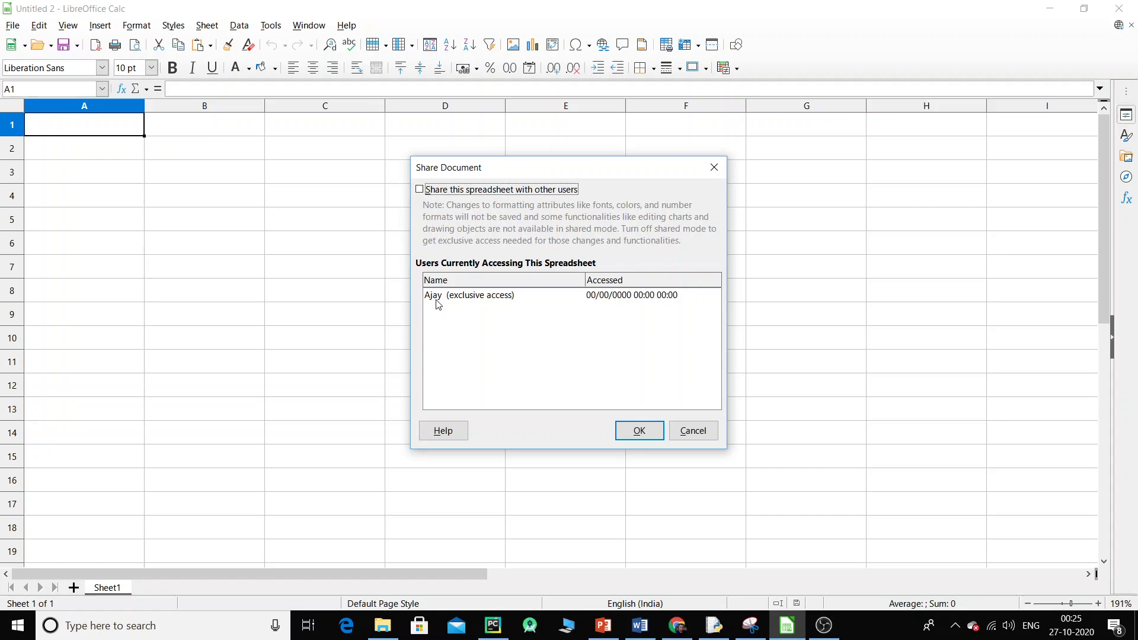
pyautogui.click(421, 190)
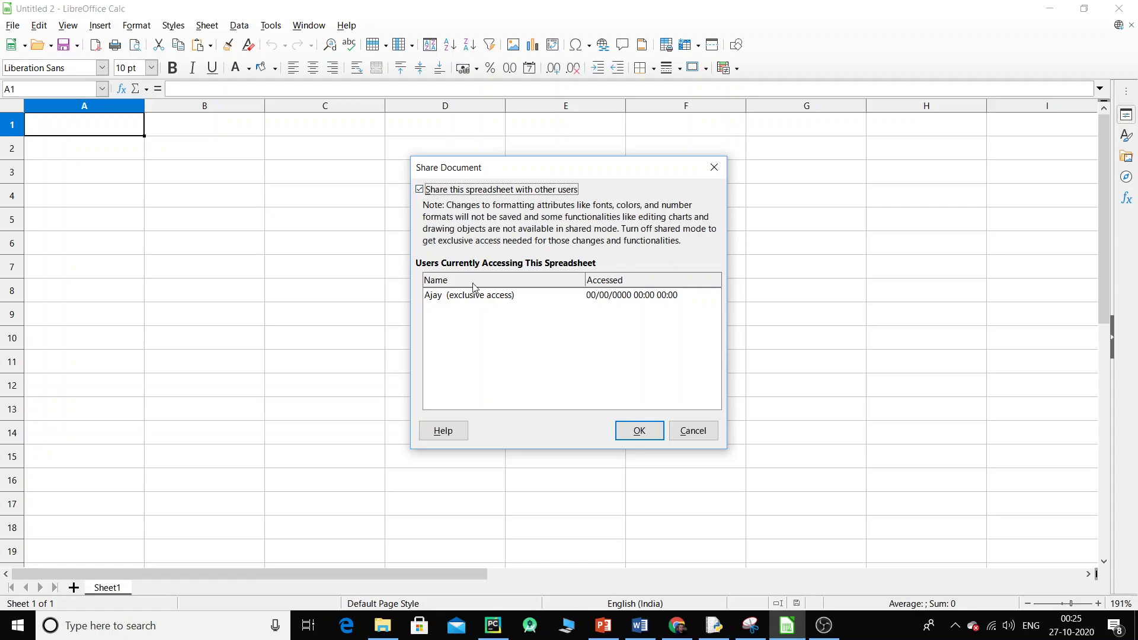
pyautogui.click(638, 432)
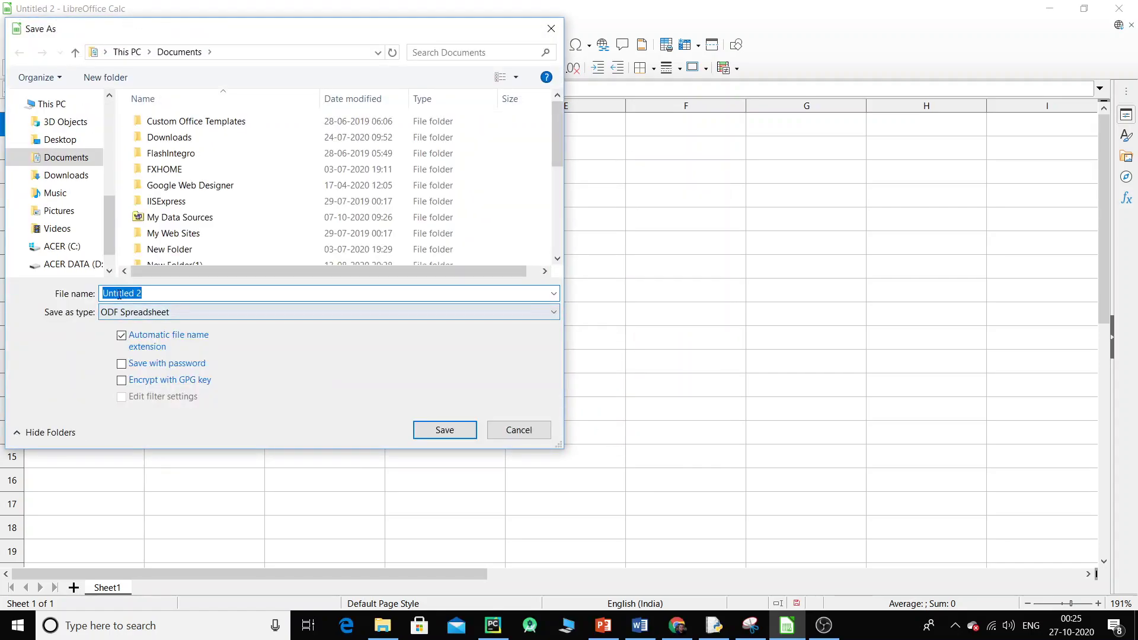
pyautogui.click(425, 429)
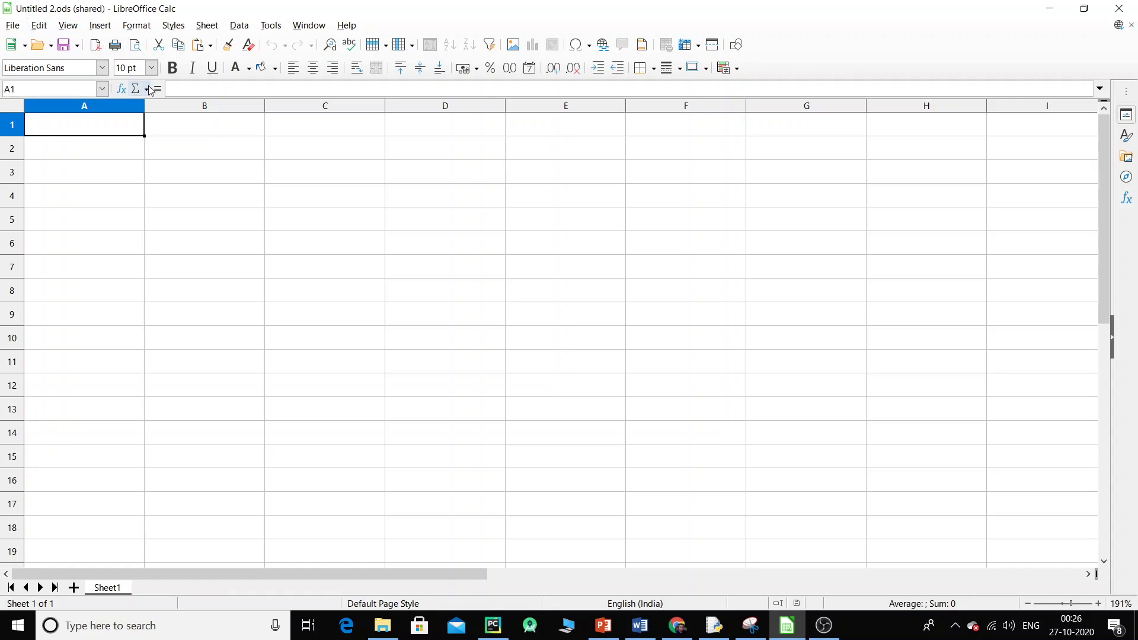
# Enter 12 in cell B2 of the shared spreadsheet
pyautogui.click(198, 148)
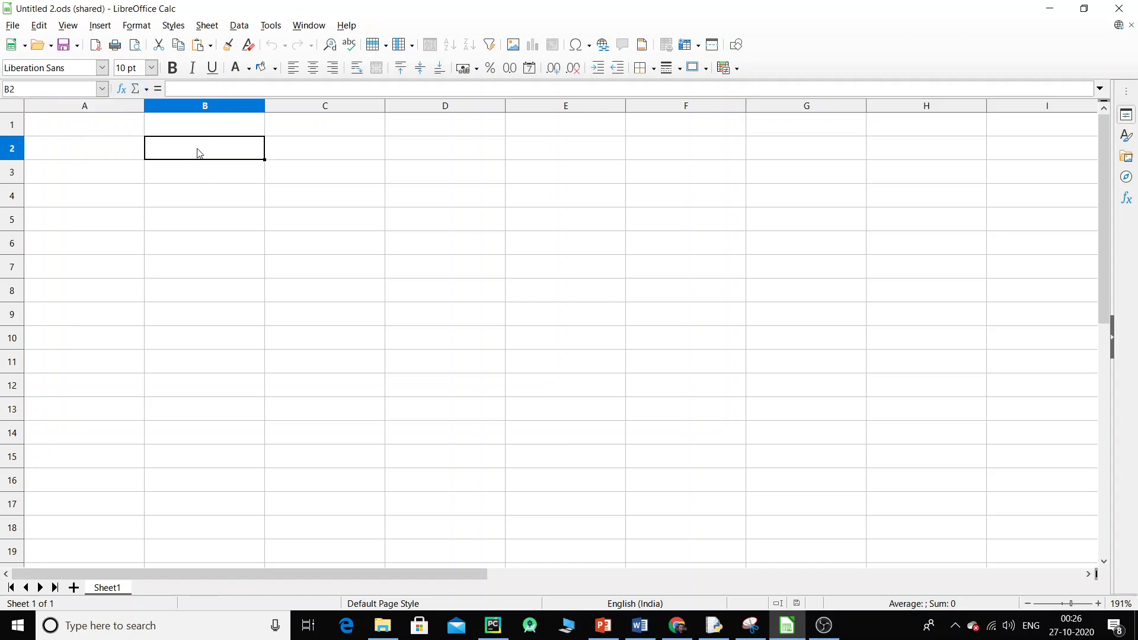
pyautogui.write('12')
pyautogui.press('Return')
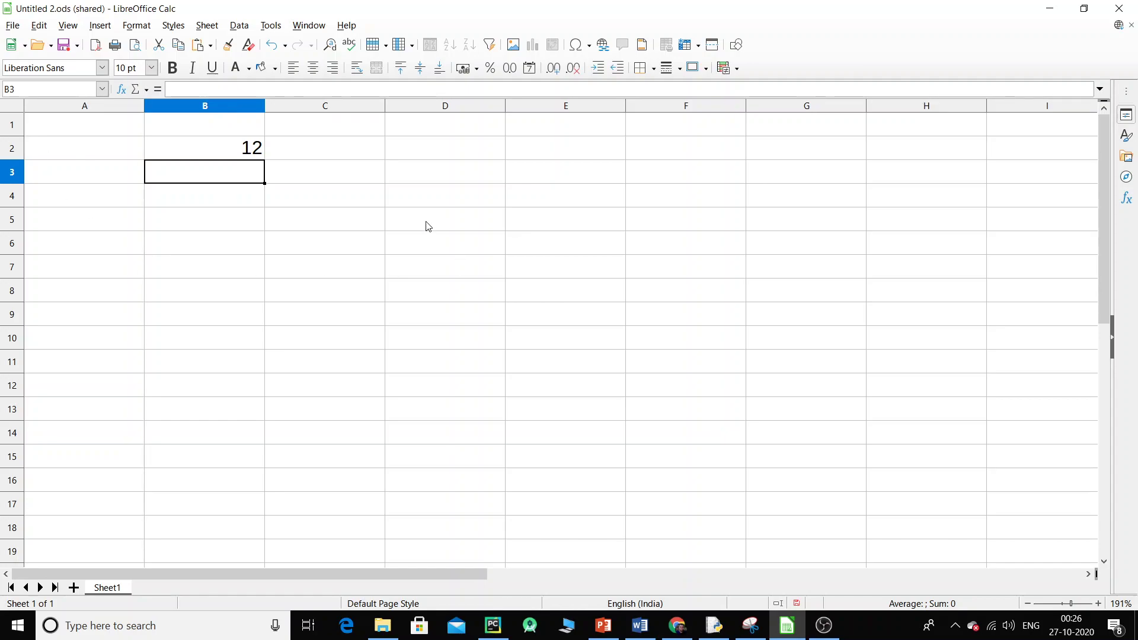
pyautogui.click(338, 156)
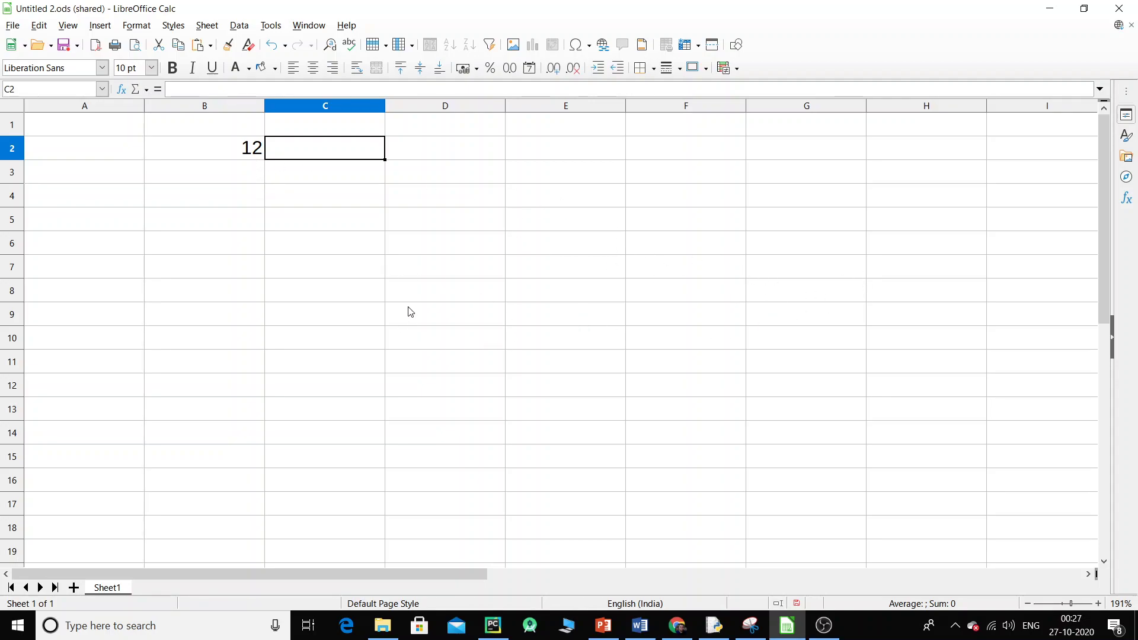
# Delete the content of cell B2
pyautogui.click(248, 152)
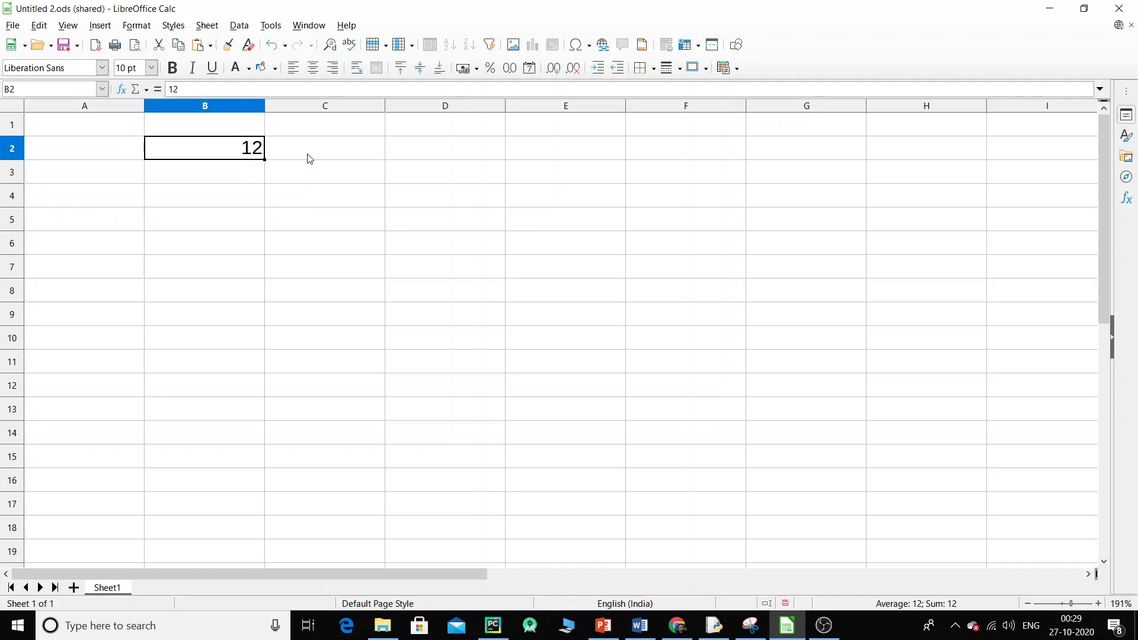
pyautogui.click(128, 142)
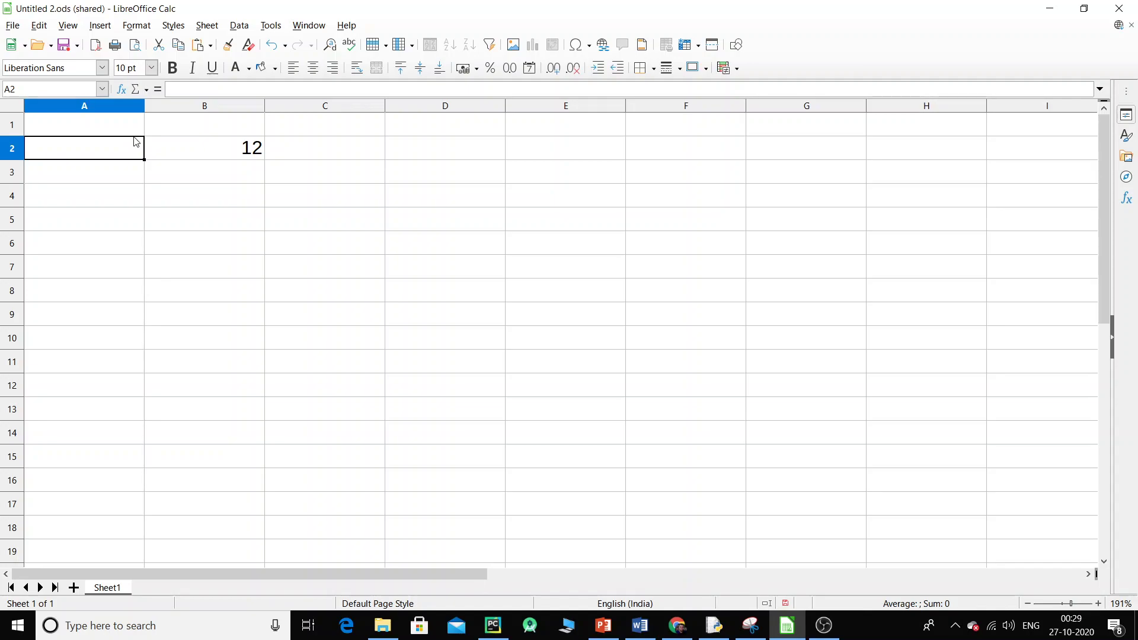
pyautogui.click(251, 150)
pyautogui.press('Delete')
# Enter 12, 34, 56, 78 and 90 in cells A1 to A5
pyautogui.click(125, 131)
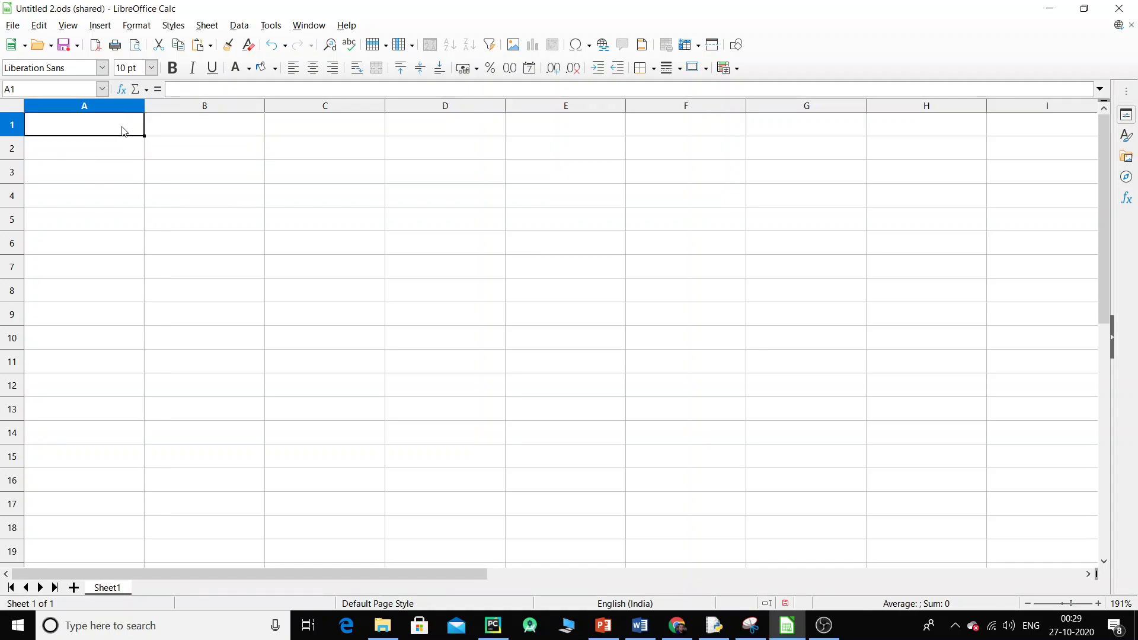
pyautogui.write('12 34 56 78 90')
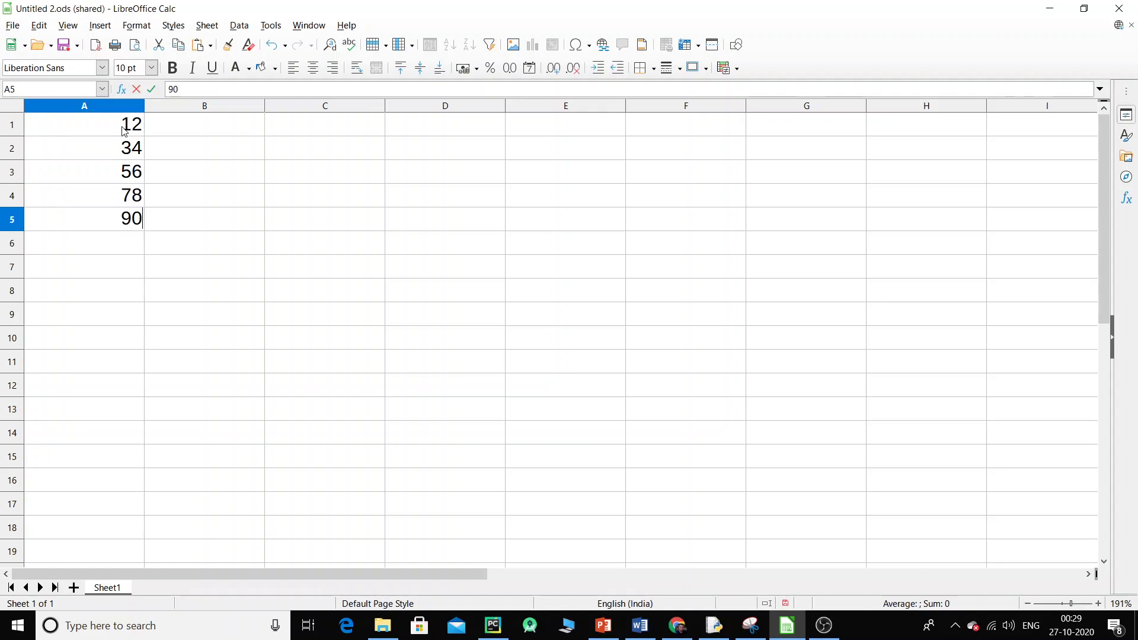
pyautogui.press('Return')
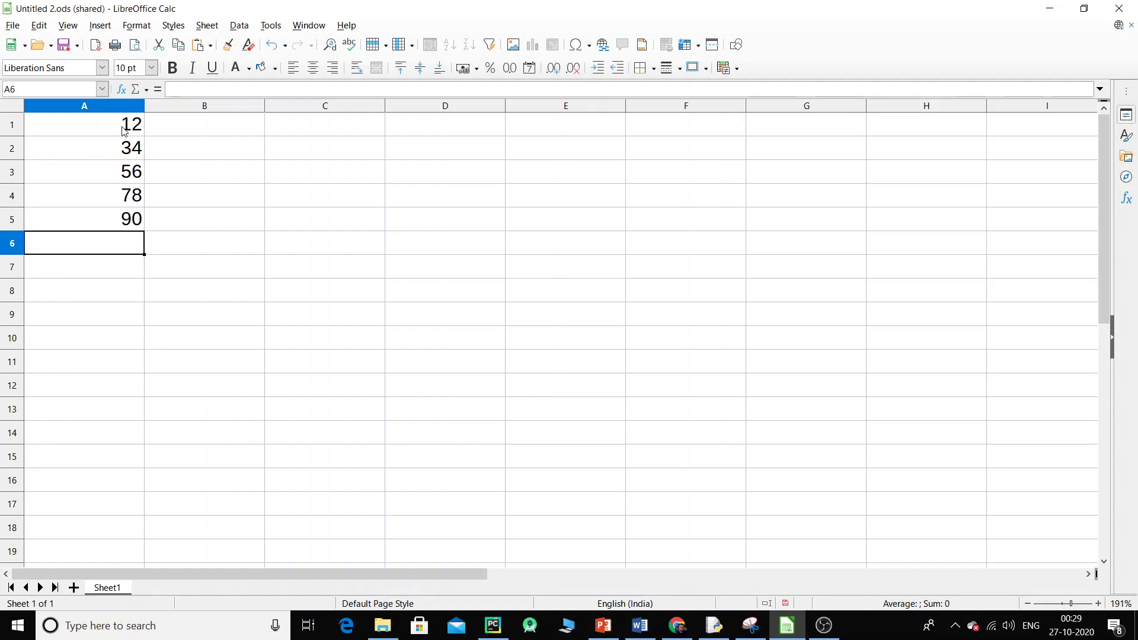
pyautogui.click(125, 131)
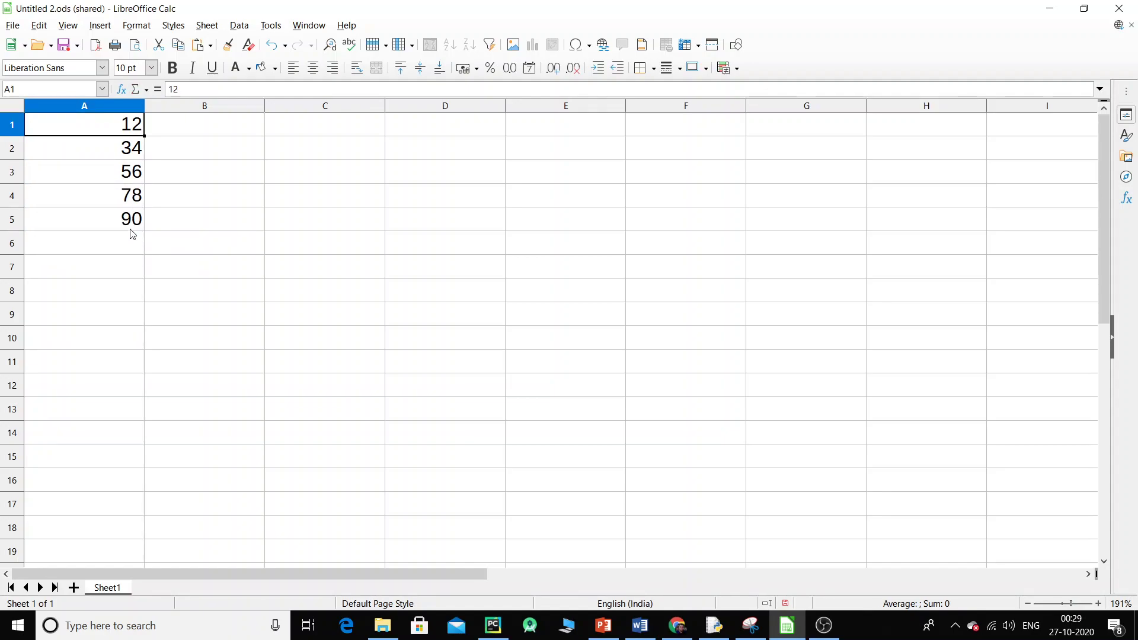
pyautogui.click(133, 221)
pyautogui.click(119, 125)
pyautogui.click(135, 228)
pyautogui.click(131, 121)
pyautogui.click(134, 205)
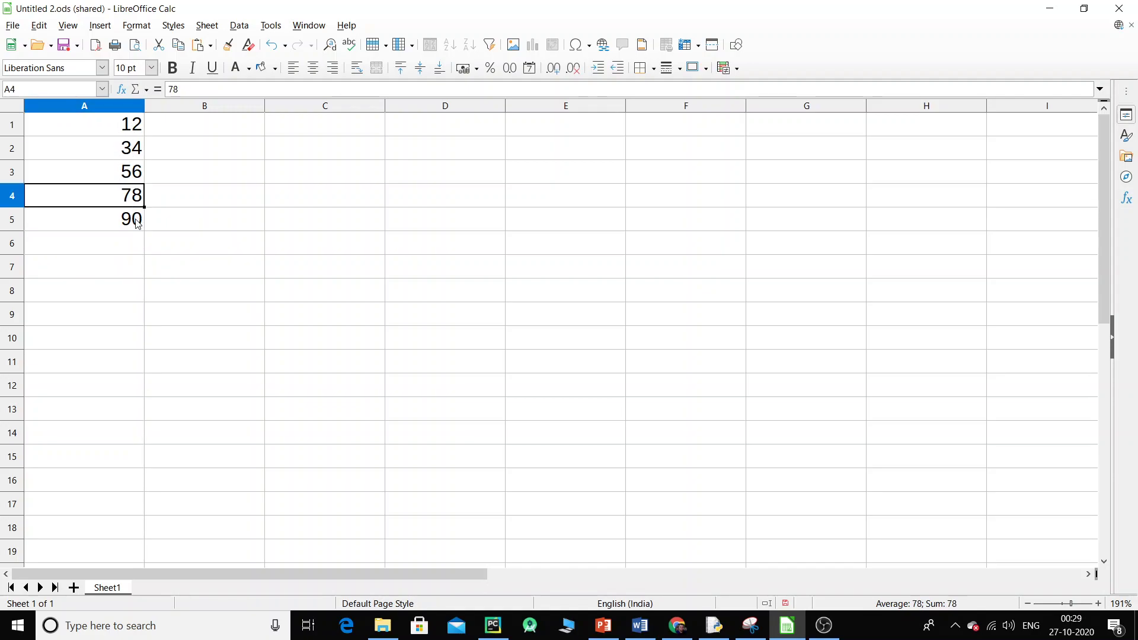
pyautogui.click(137, 221)
# Check which Track Changes commands are available in the shared spreadsheet
pyautogui.click(40, 25)
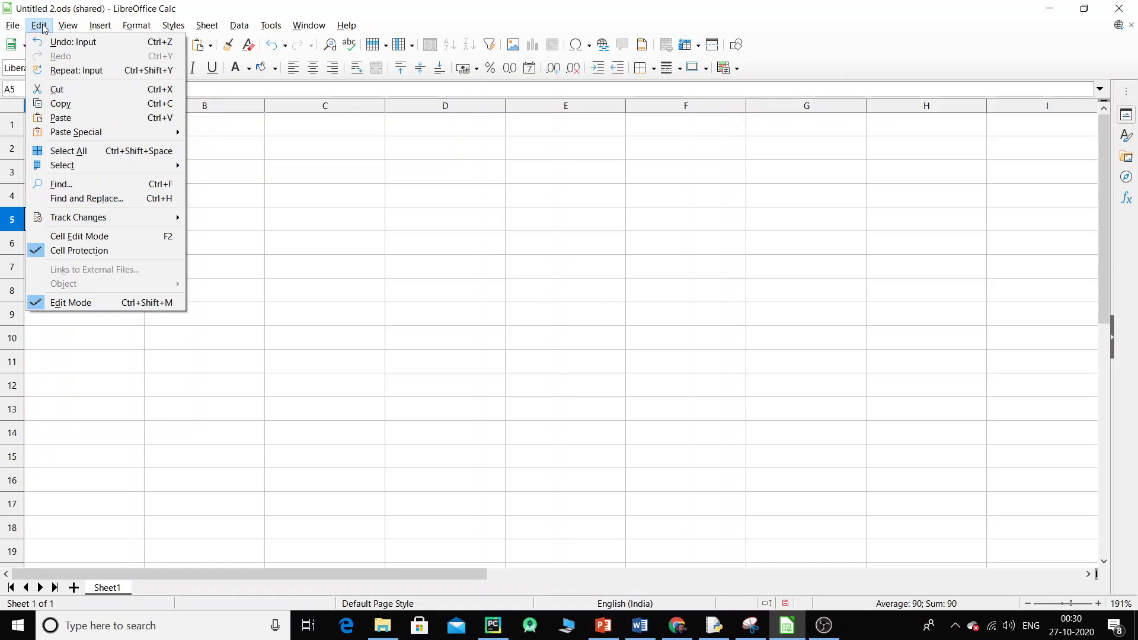
pyautogui.moveTo(134, 222)
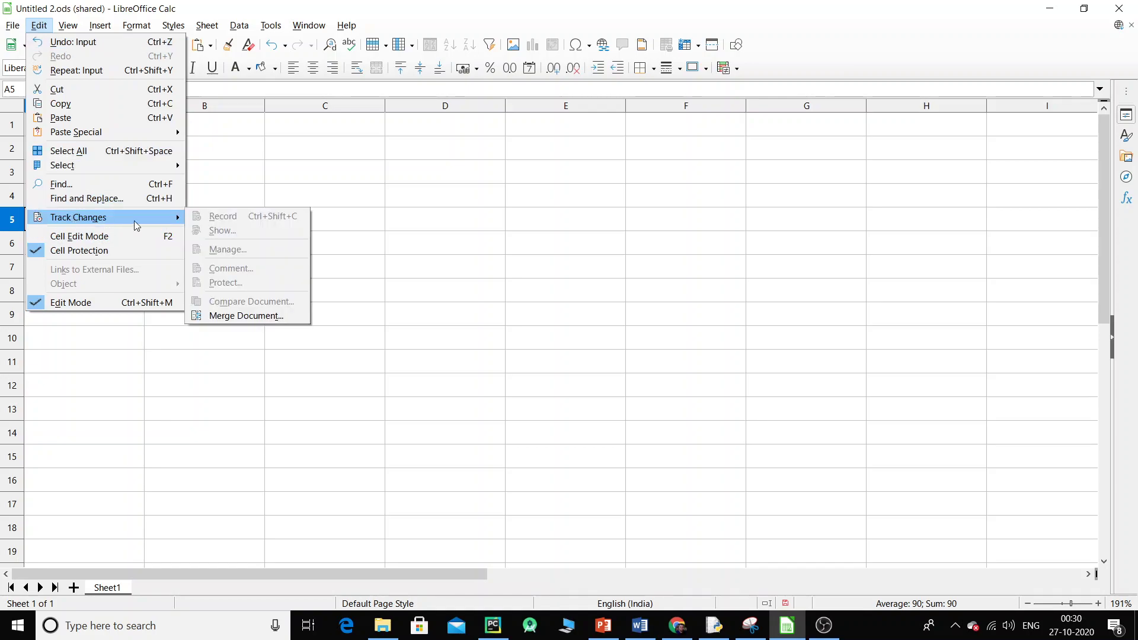
pyautogui.click(251, 194)
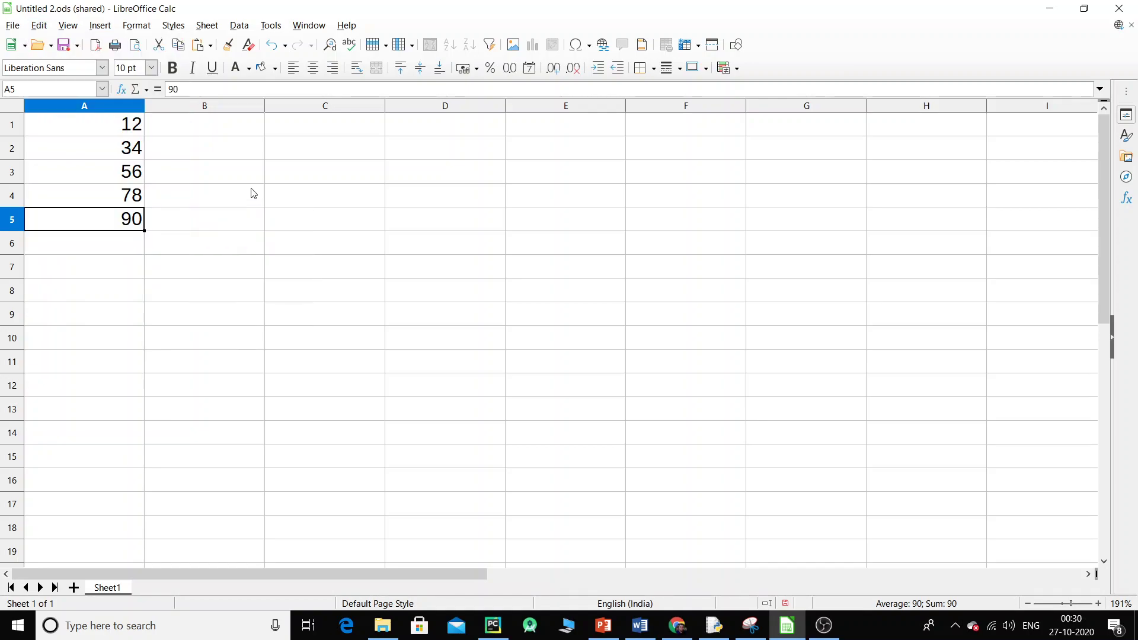
# Create a new blank spreadsheet and shift its window down to uncover the shared spreadsheet behind it
pyautogui.click(16, 28)
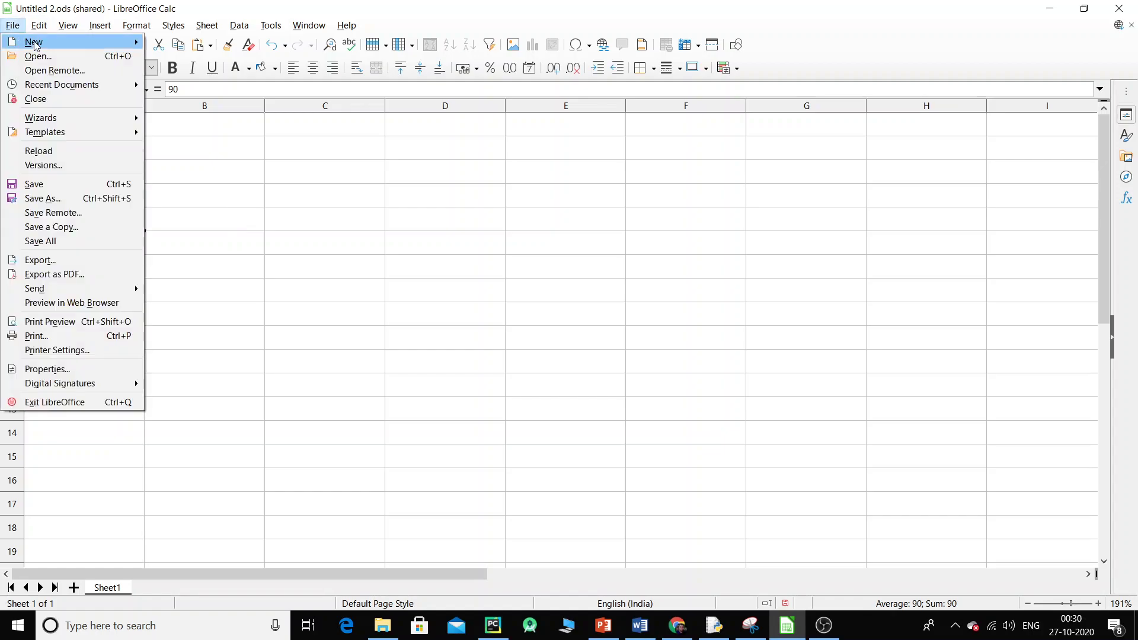
pyautogui.moveTo(71, 41)
pyautogui.click(206, 61)
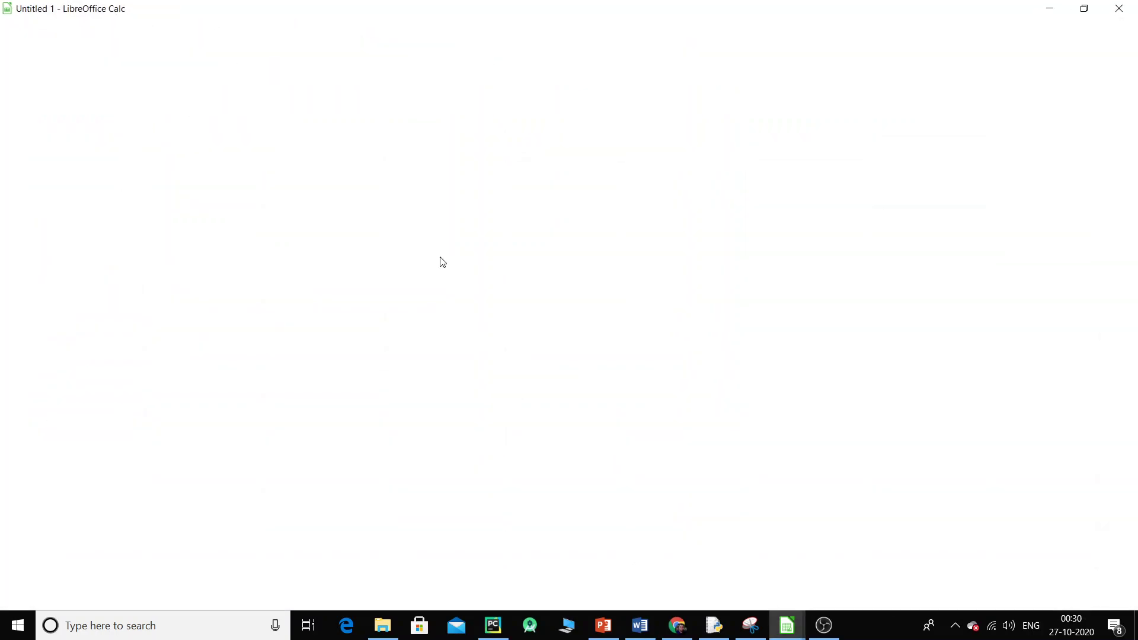
pyautogui.moveTo(750, 11); pyautogui.dragTo(719, 140)
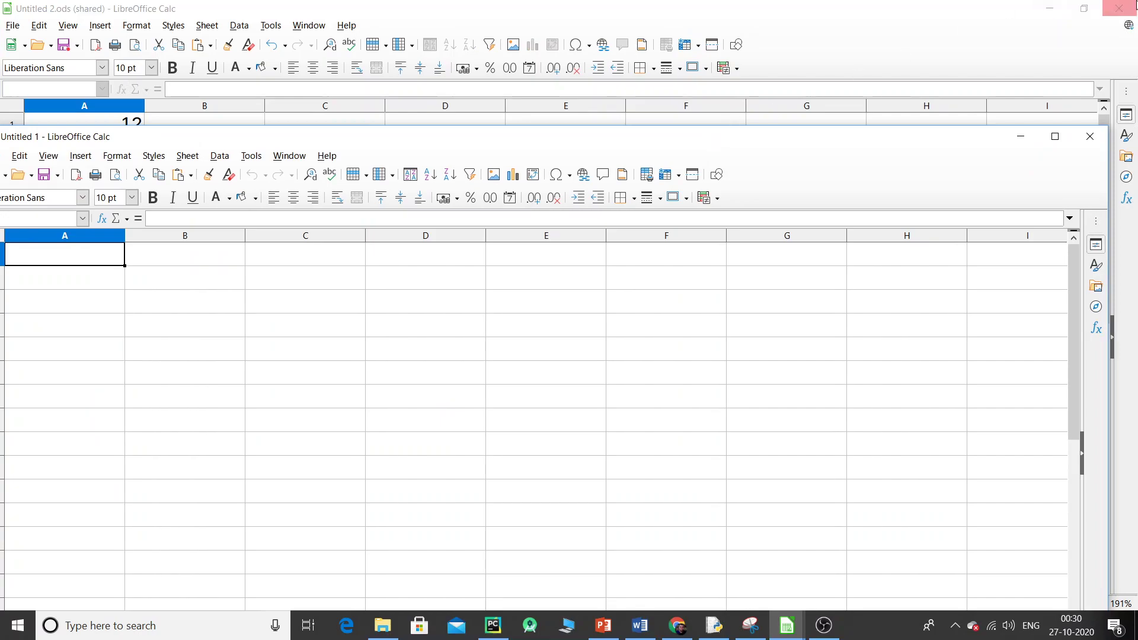
# Close the shared spreadsheet without saving its changes and maximize the new spreadsheet's window
pyautogui.click(954, 106)
pyautogui.hotkey('ctrl', 'w')
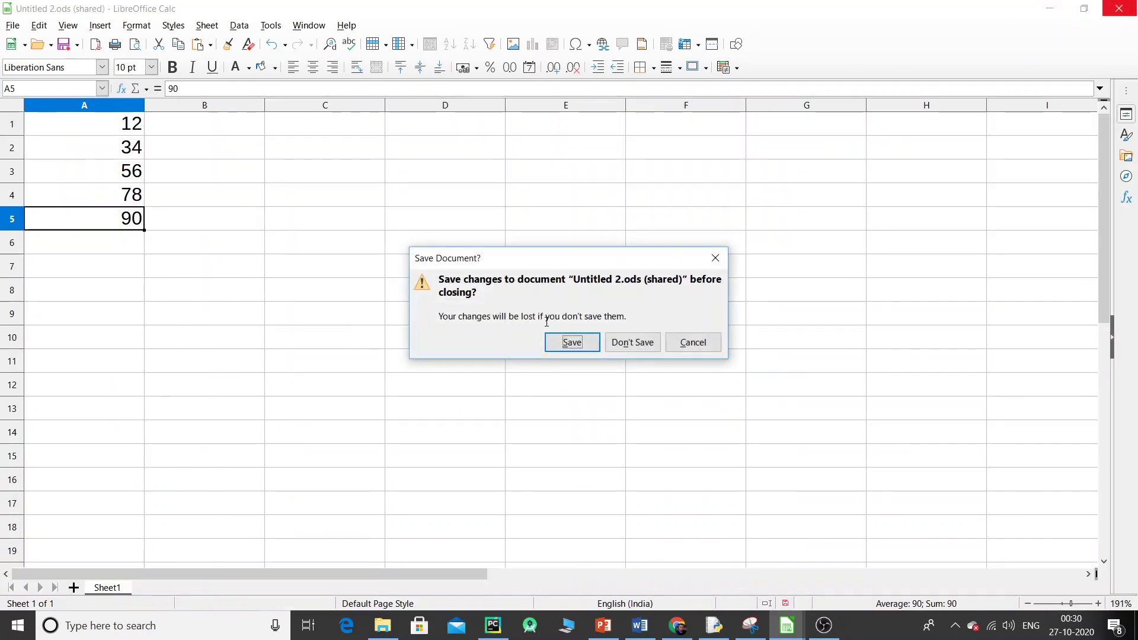
pyautogui.click(632, 341)
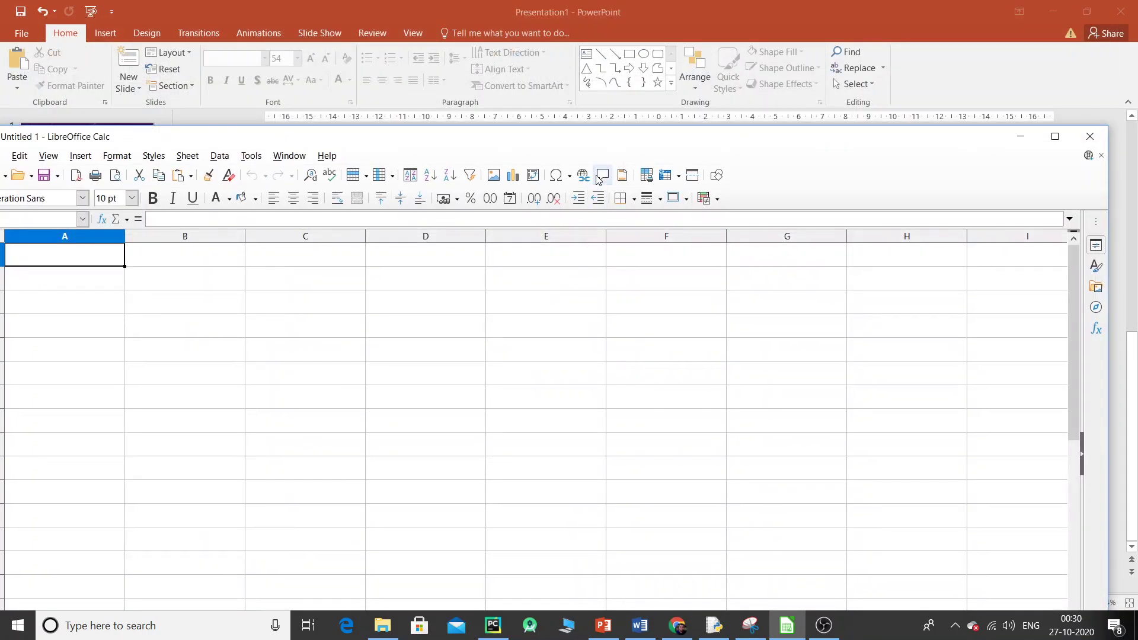
pyautogui.click(1055, 137)
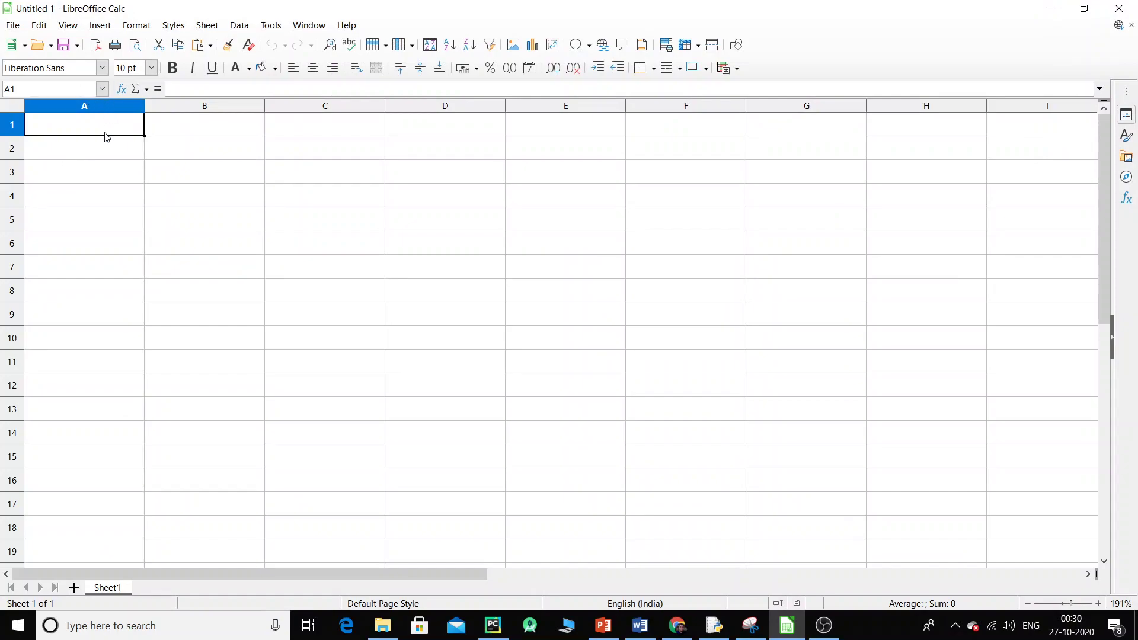
# Enter 34, 56, 78, 90 and 56 in cells A1 to A5 of the new spreadsheet
pyautogui.write('34')
pyautogui.press('Return')
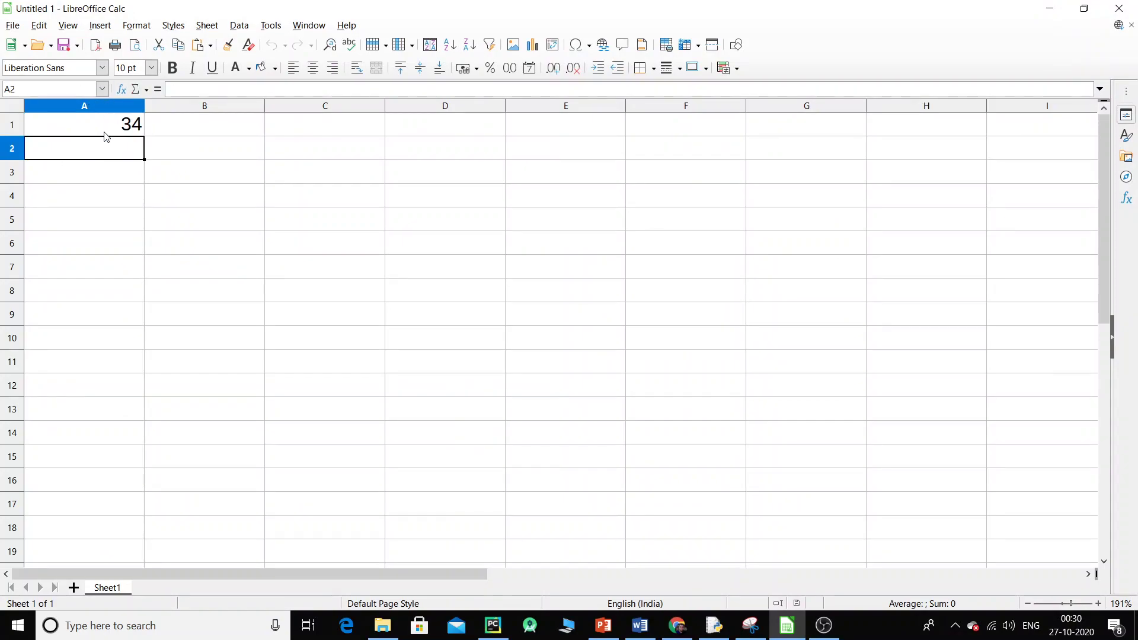
pyautogui.write('56')
pyautogui.press('Return')
pyautogui.write('78')
pyautogui.press('Return')
pyautogui.write('90')
pyautogui.write('56')
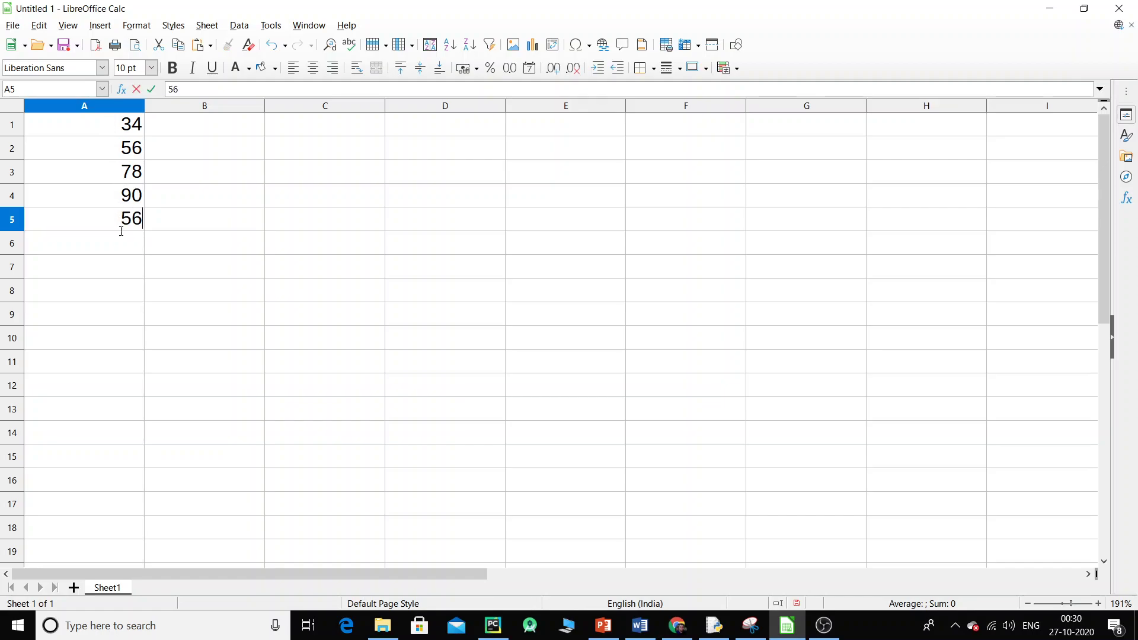
# Start recording tracked changes in the new spreadsheet
pyautogui.click(37, 26)
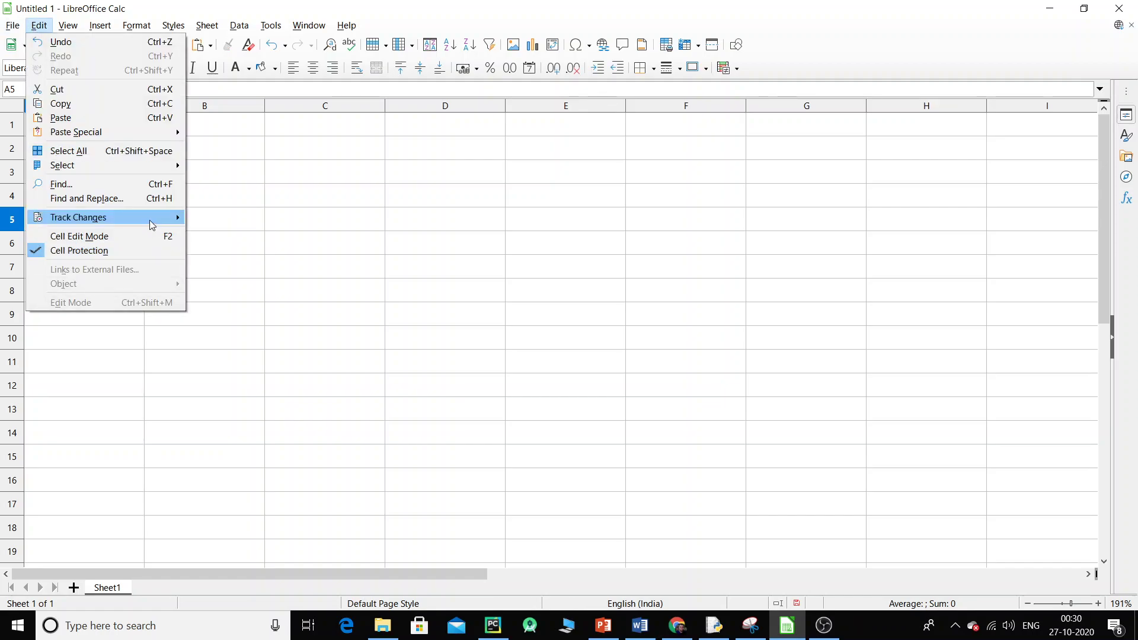
pyautogui.moveTo(153, 221)
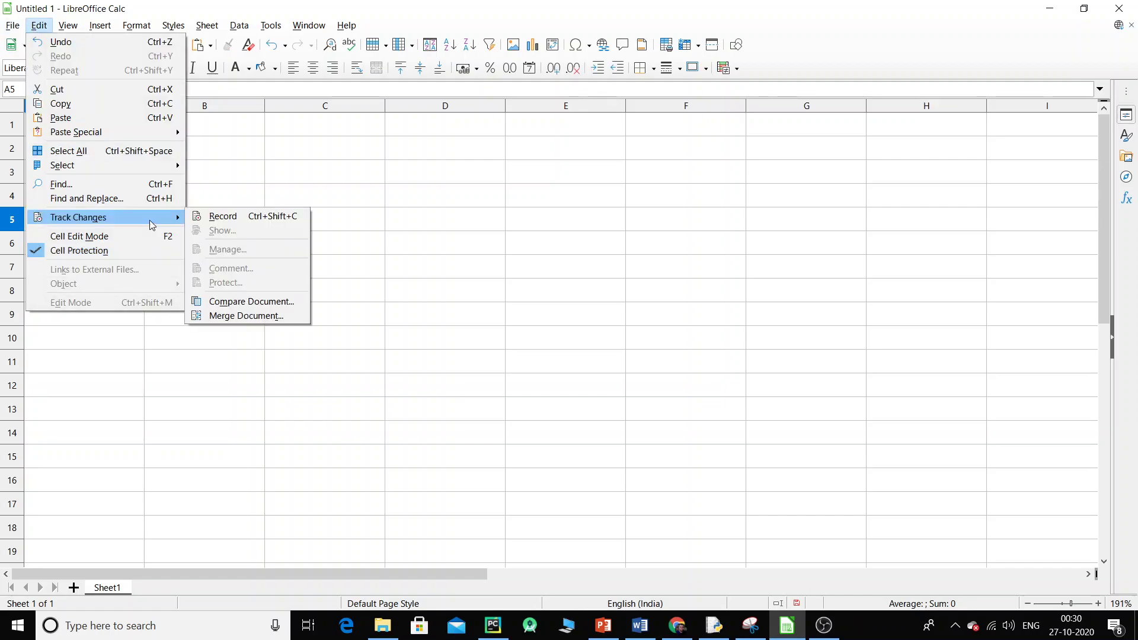
pyautogui.click(240, 217)
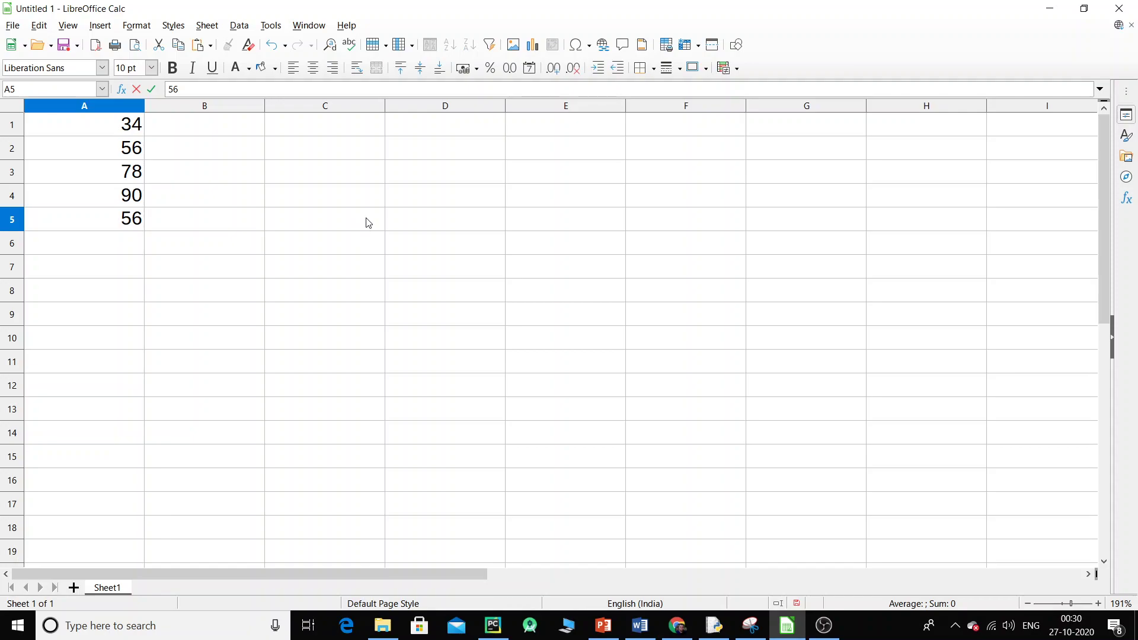
# Replace the values in cells A1 to A5 with 1, 2, 3, 4 and 5
pyautogui.press('Up')
pyautogui.press('Up')
pyautogui.press('Up')
pyautogui.press('Up')
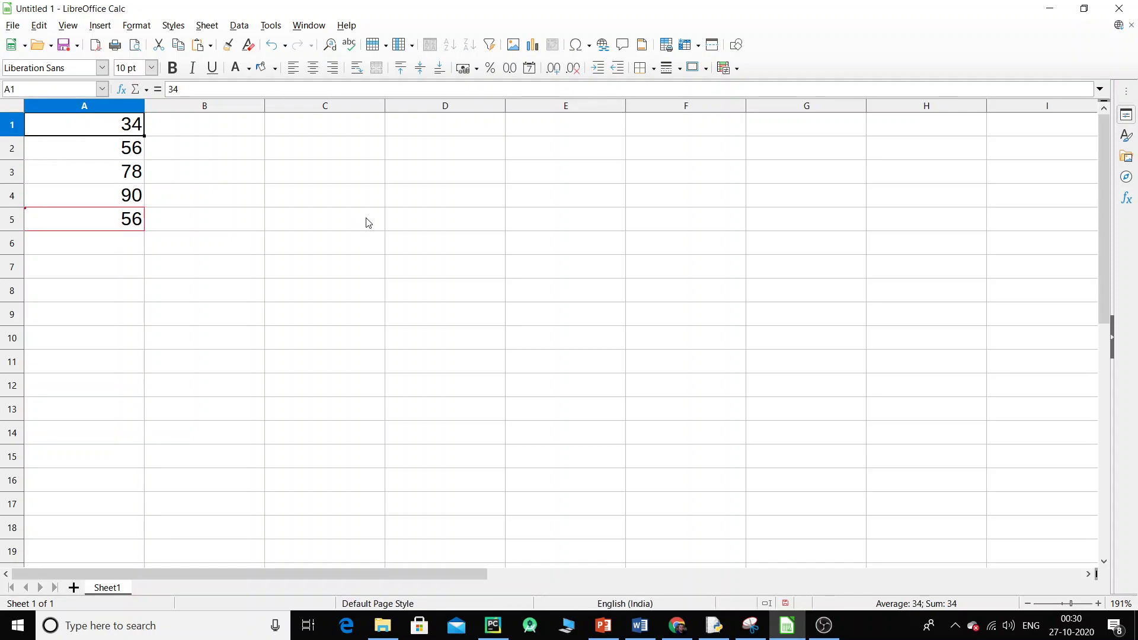
pyautogui.write('1')
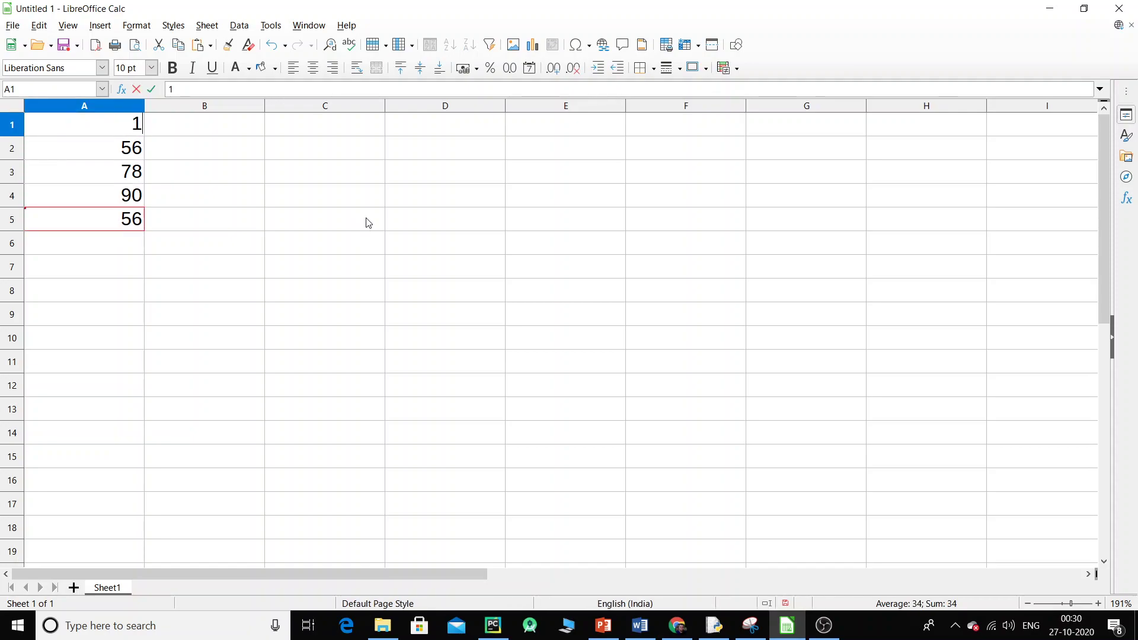
pyautogui.press('Return')
pyautogui.write('2')
pyautogui.press('Return')
pyautogui.write('3')
pyautogui.press('Return')
pyautogui.write('4')
pyautogui.press('Return')
pyautogui.write('5')
pyautogui.press('Return')
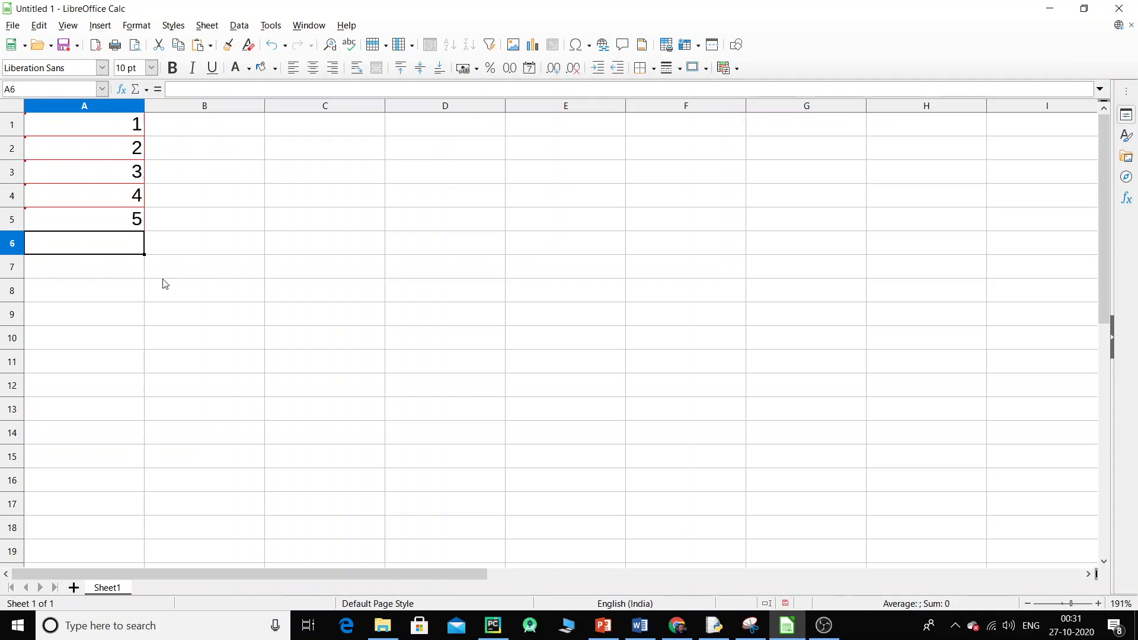
# Review the recorded change notes on the edited cells in column A
pyautogui.moveTo(131, 127)
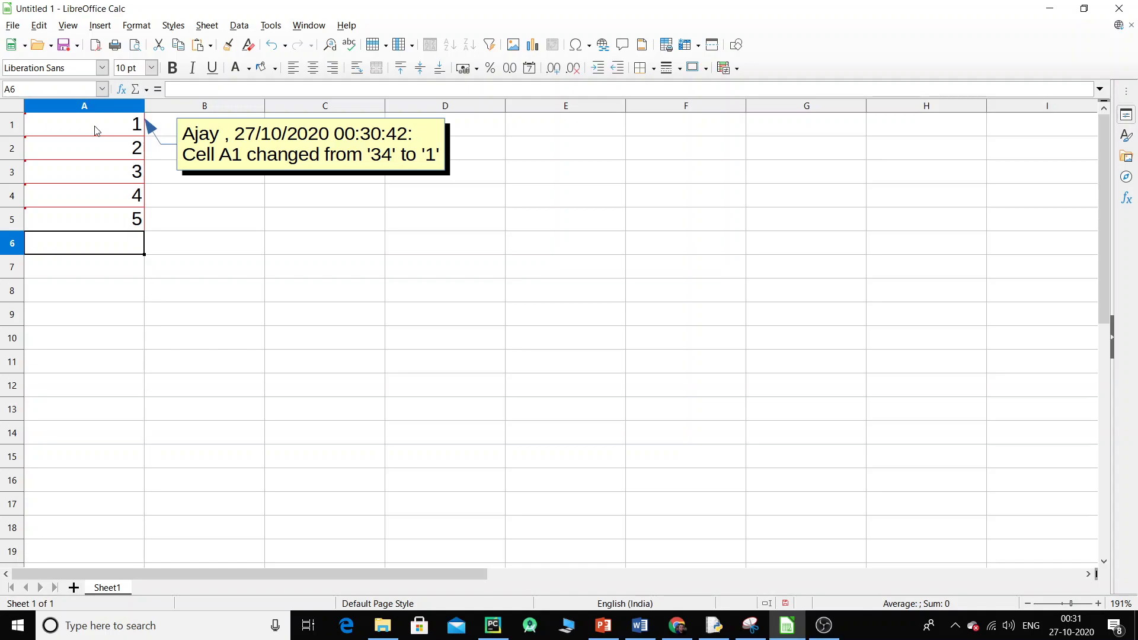
pyautogui.moveTo(109, 150)
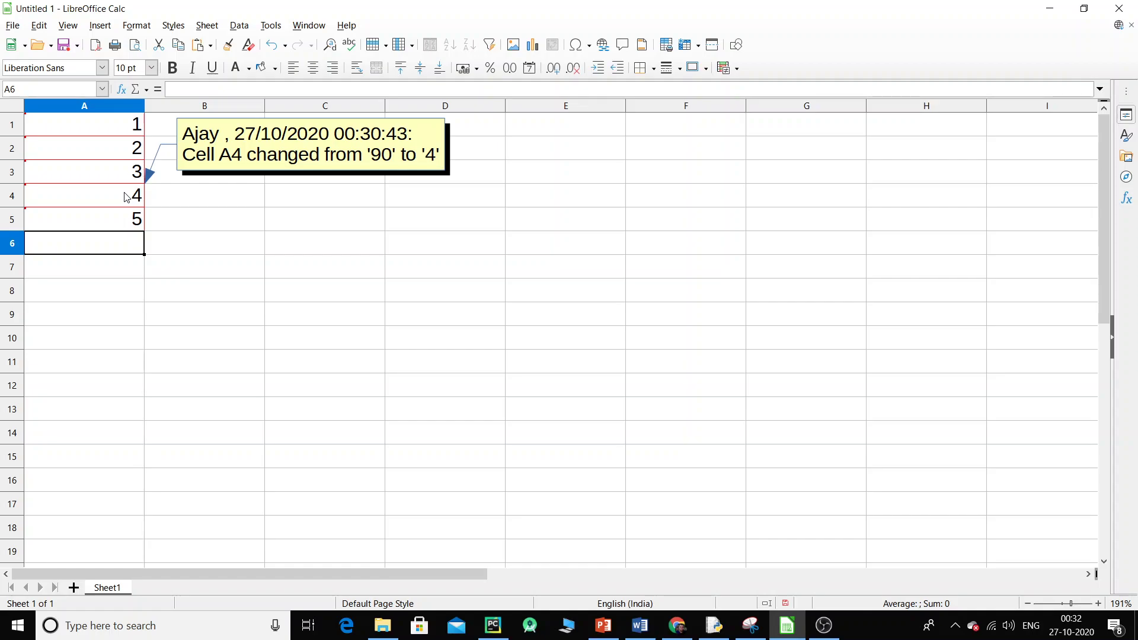
pyautogui.click(43, 26)
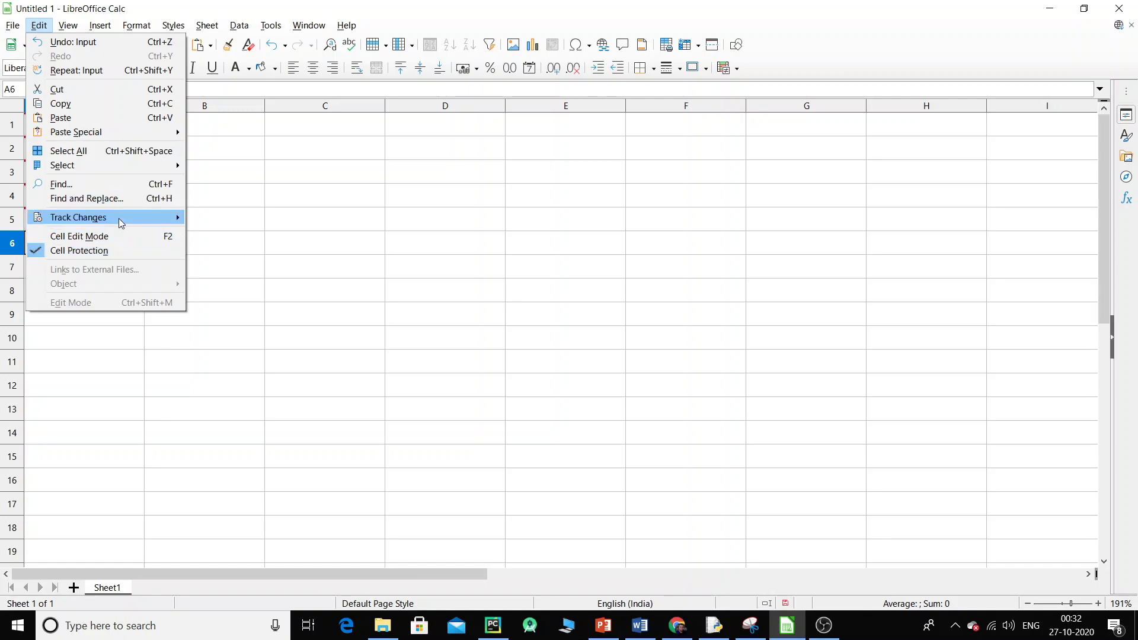
pyautogui.moveTo(120, 221)
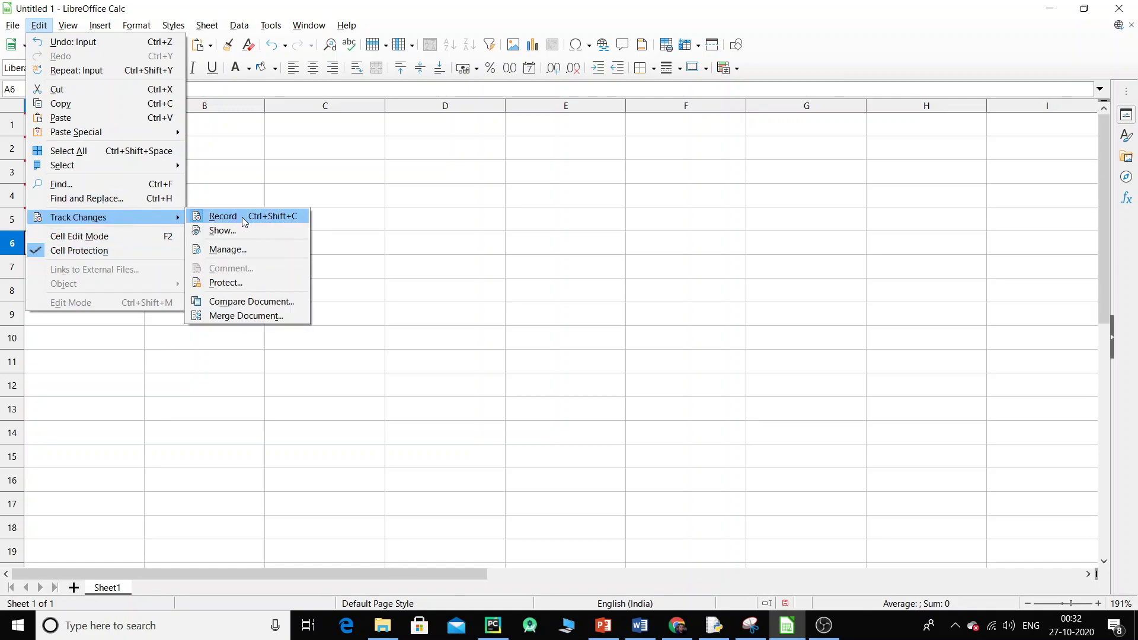
pyautogui.click(203, 163)
# Add the comment "This is my comment" to the tracked change in cell A1 and view its change note
pyautogui.click(137, 129)
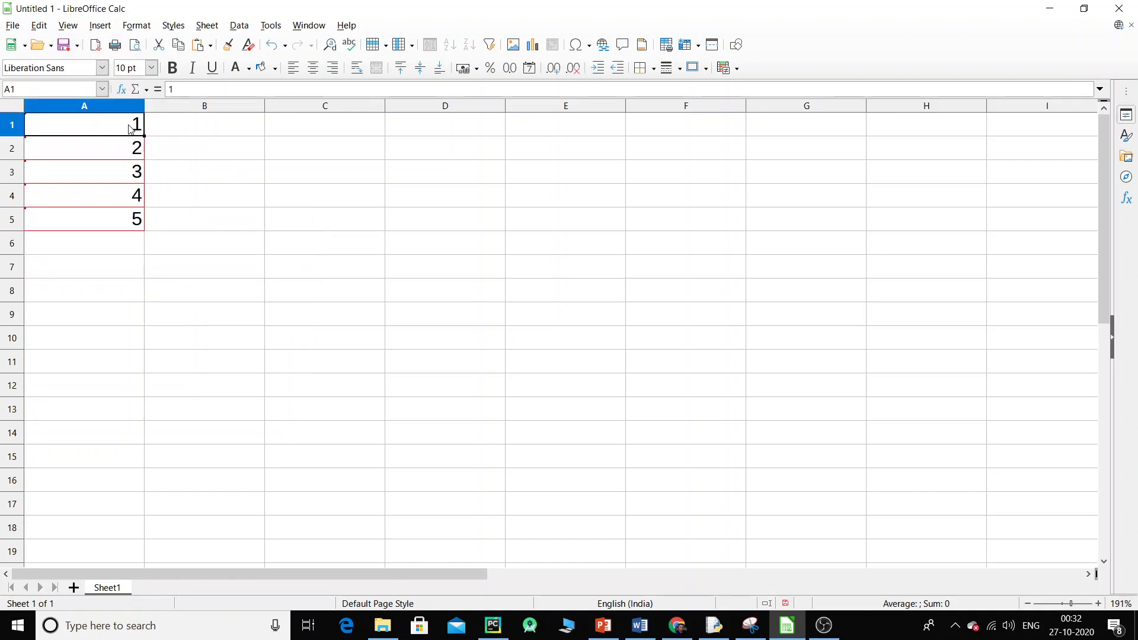
pyautogui.click(39, 25)
pyautogui.moveTo(127, 222)
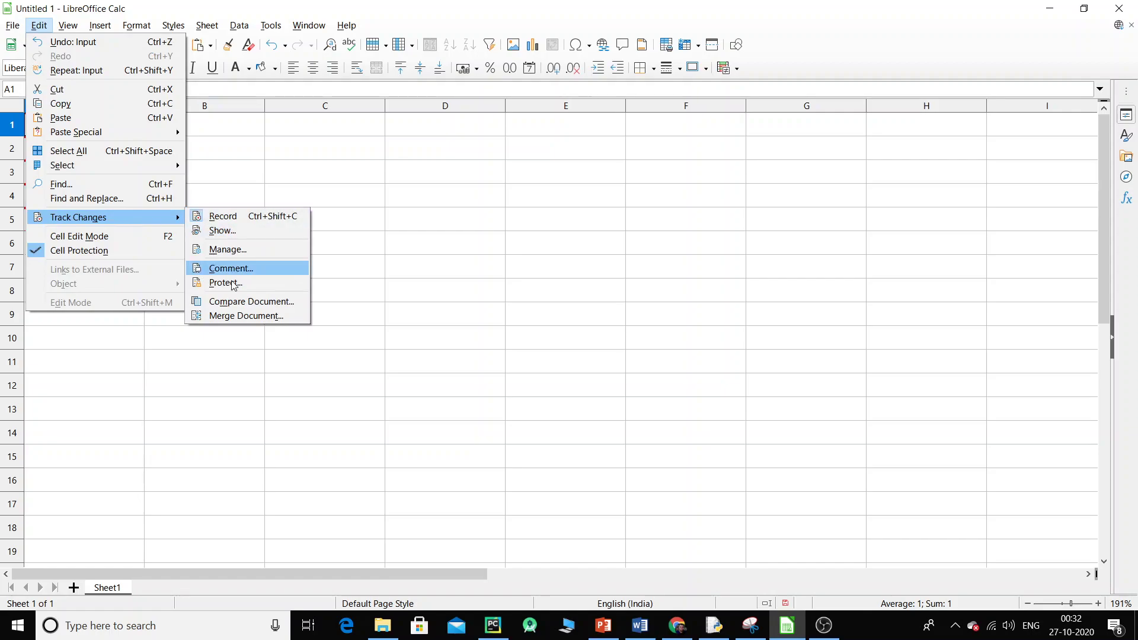
pyautogui.click(240, 265)
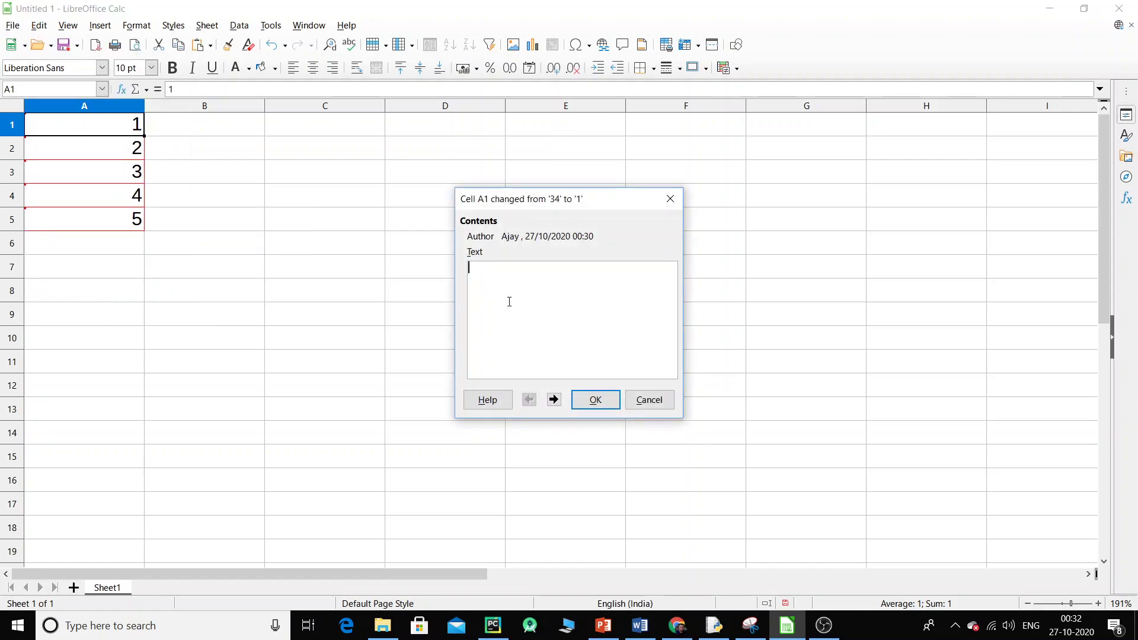
pyautogui.write('This is my comment')
pyautogui.click(595, 400)
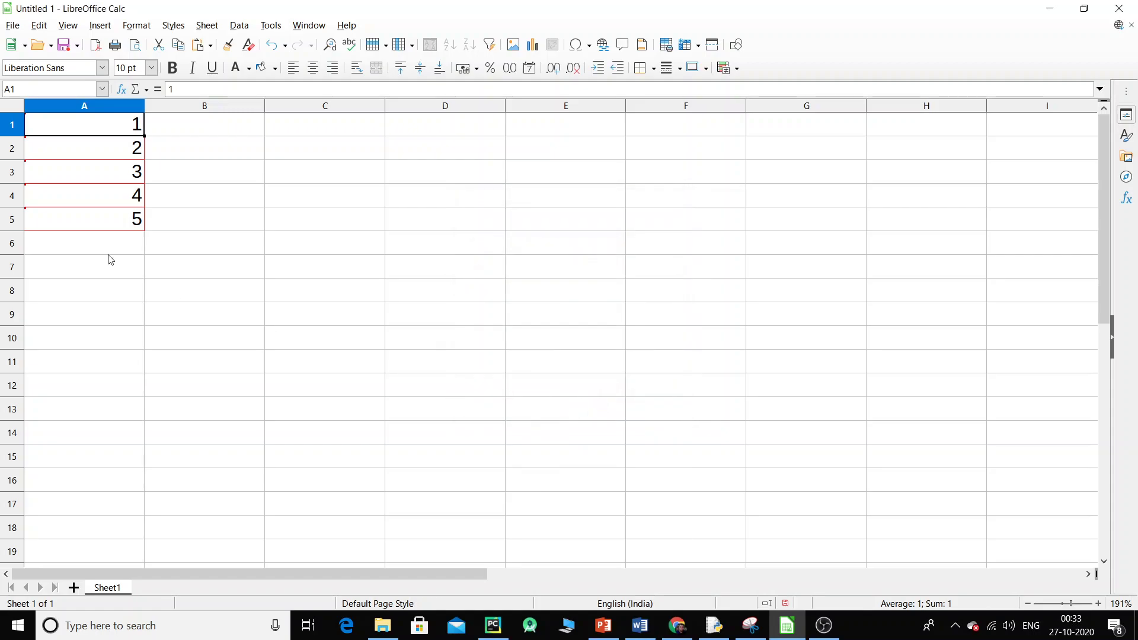
pyautogui.click(131, 182)
pyautogui.moveTo(135, 132)
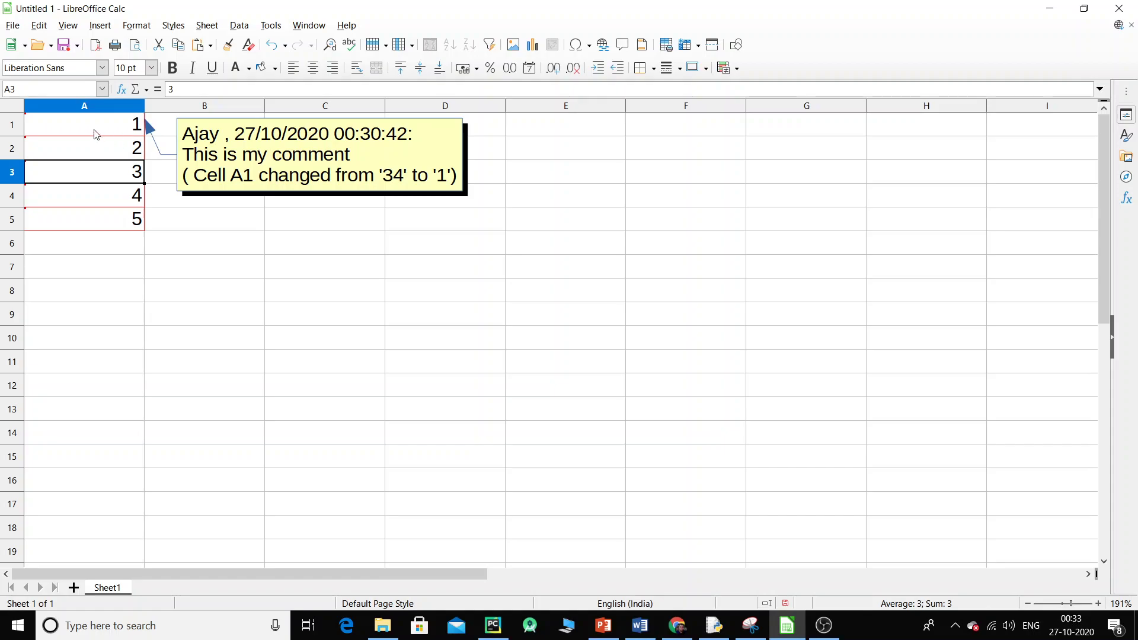
# Open the display settings for tracked changes and move the dialog closer to the data in column A
pyautogui.click(39, 26)
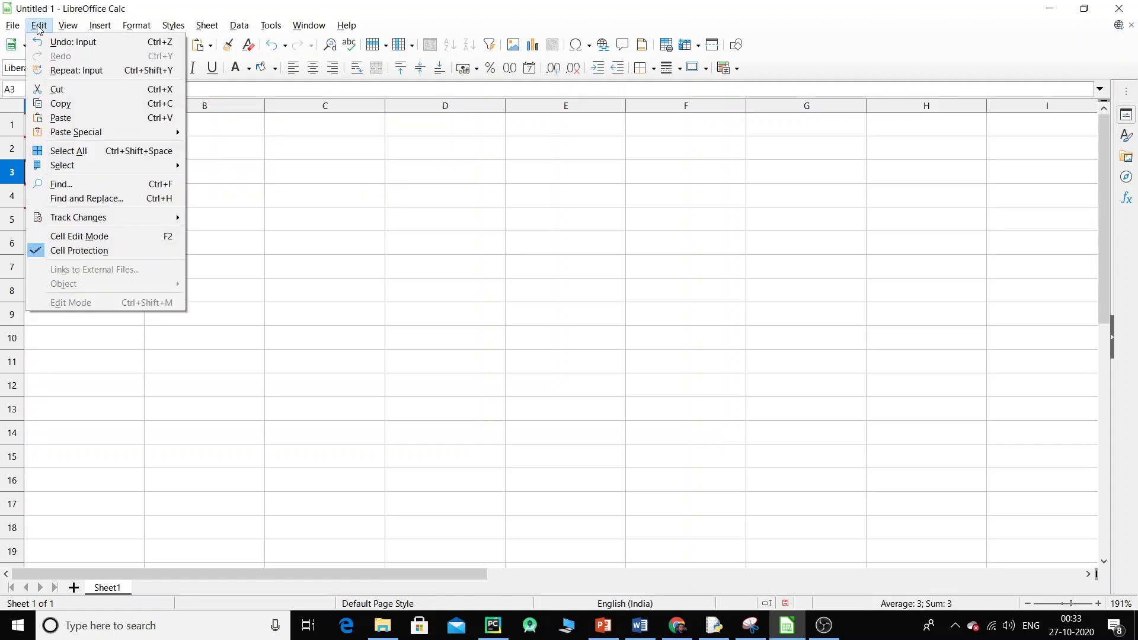
pyautogui.moveTo(118, 223)
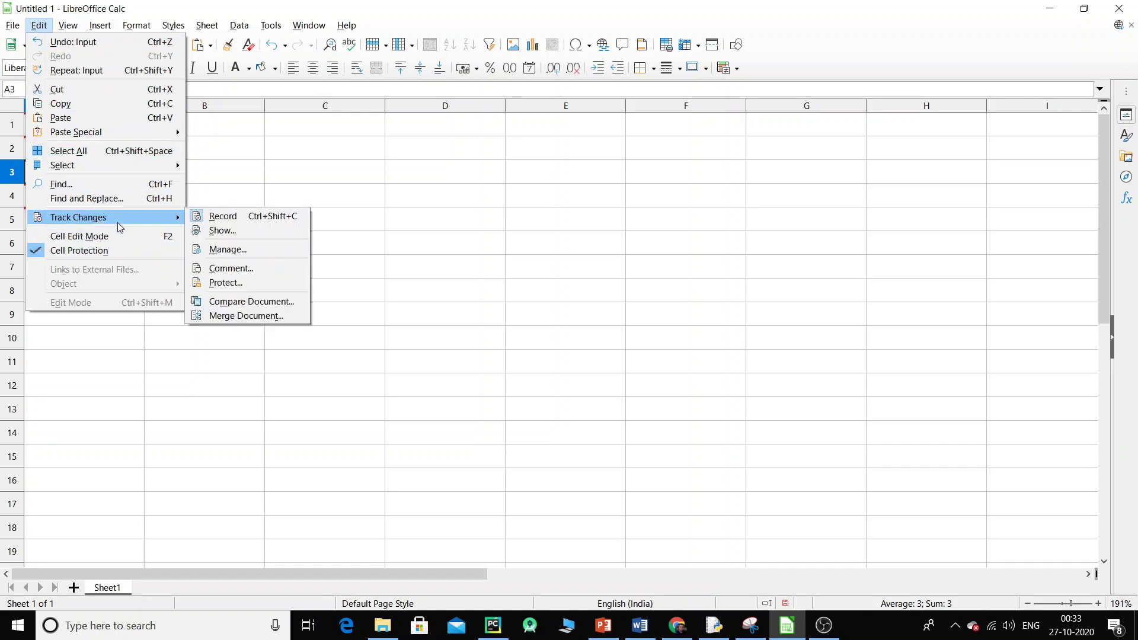
pyautogui.click(223, 232)
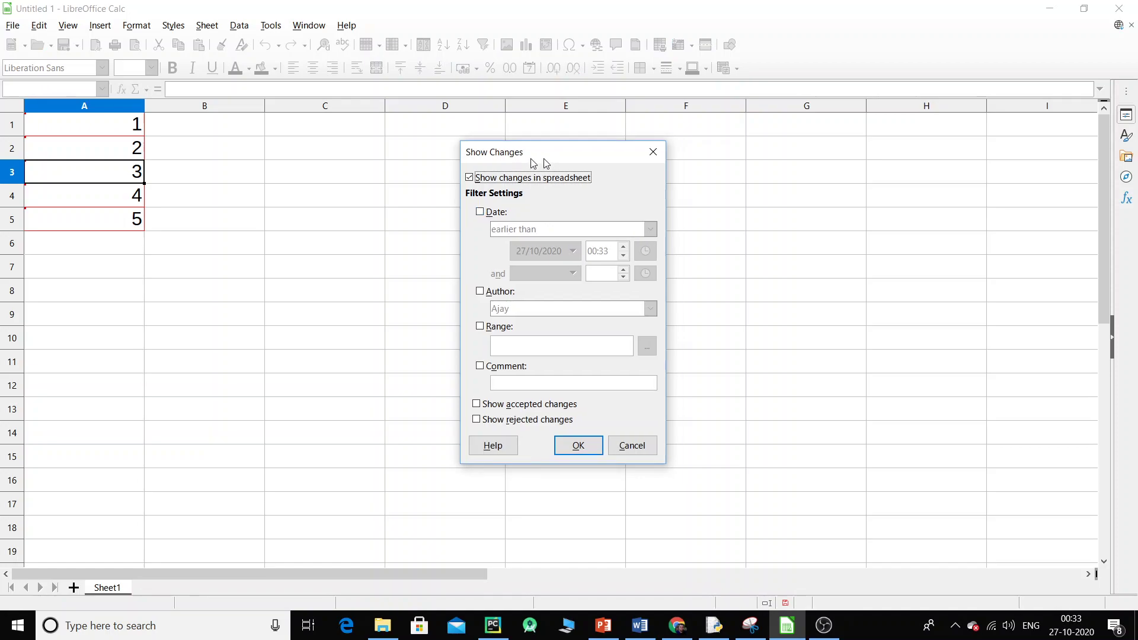
pyautogui.moveTo(546, 164); pyautogui.dragTo(351, 96)
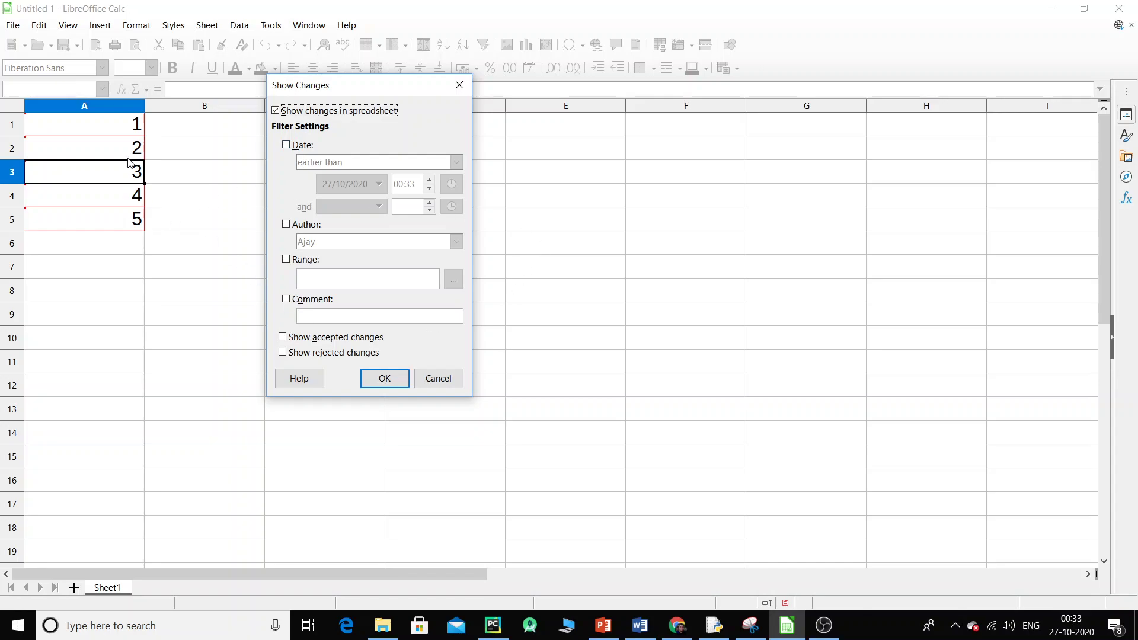
# Try the date filter for the displayed changes, look at its conditions and calendar, and switch the filter off again
pyautogui.moveTo(114, 204)
pyautogui.click(286, 144)
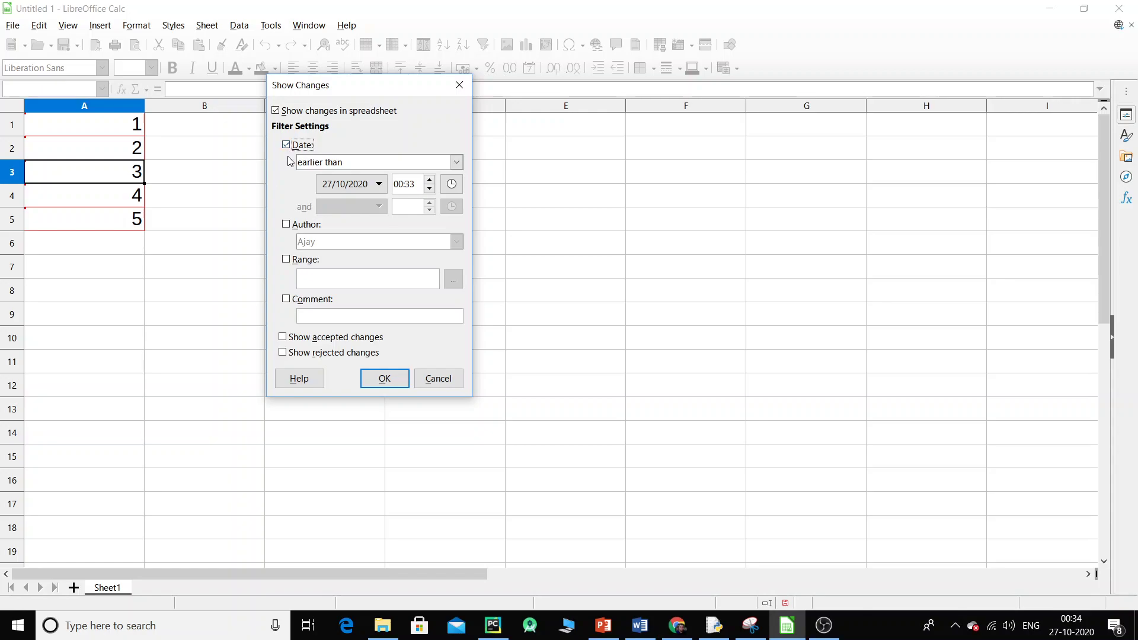
pyautogui.click(457, 162)
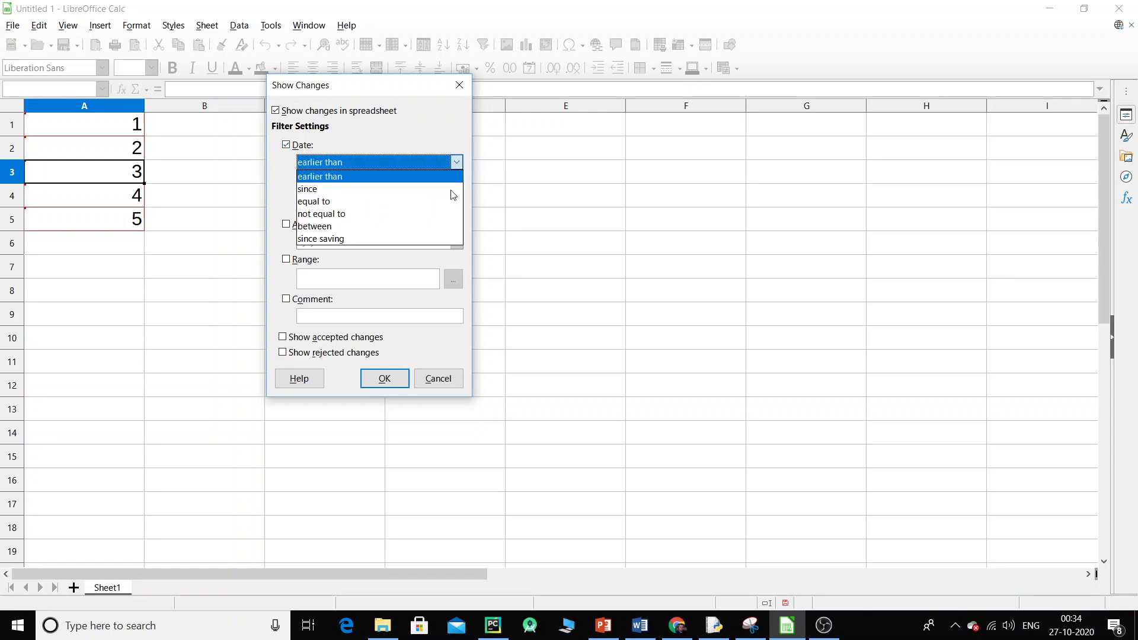
pyautogui.click(470, 190)
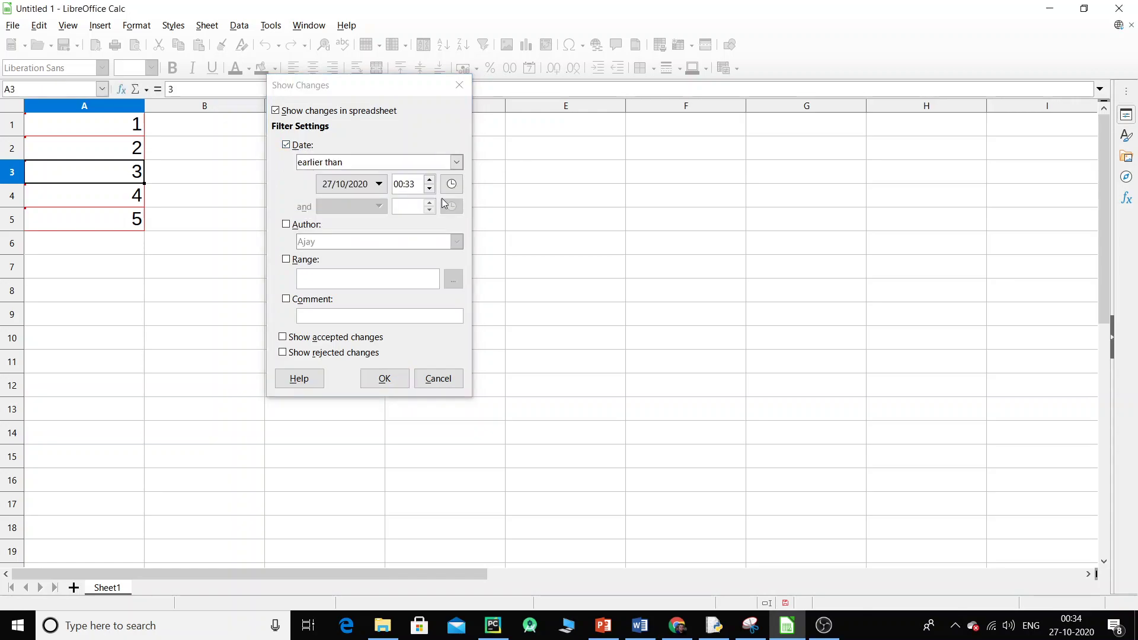
pyautogui.click(373, 189)
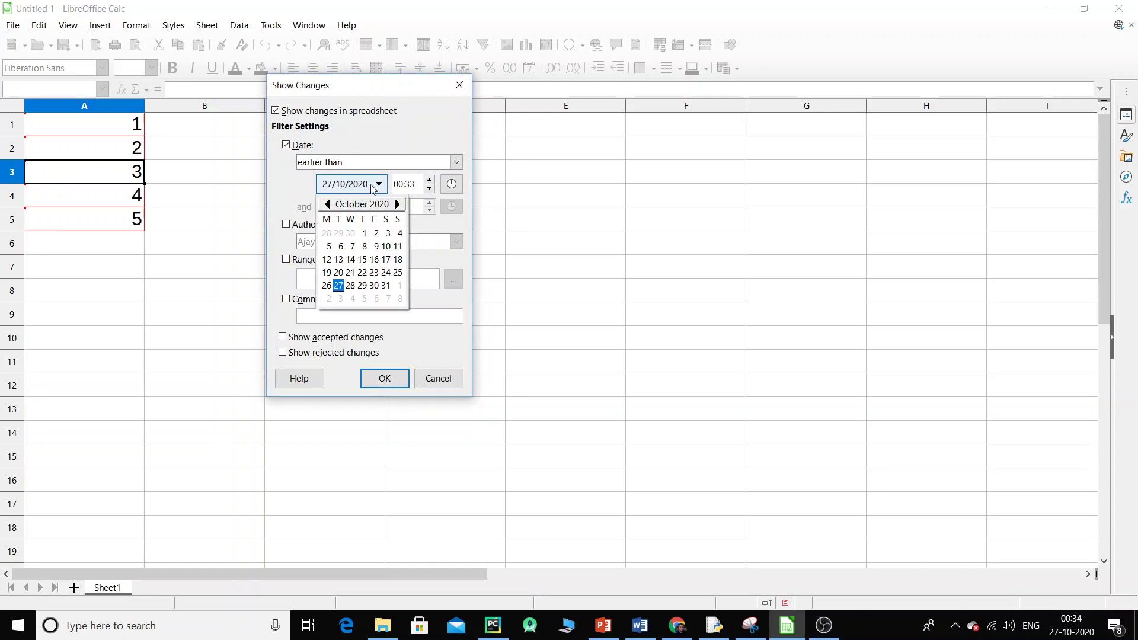
pyautogui.click(286, 146)
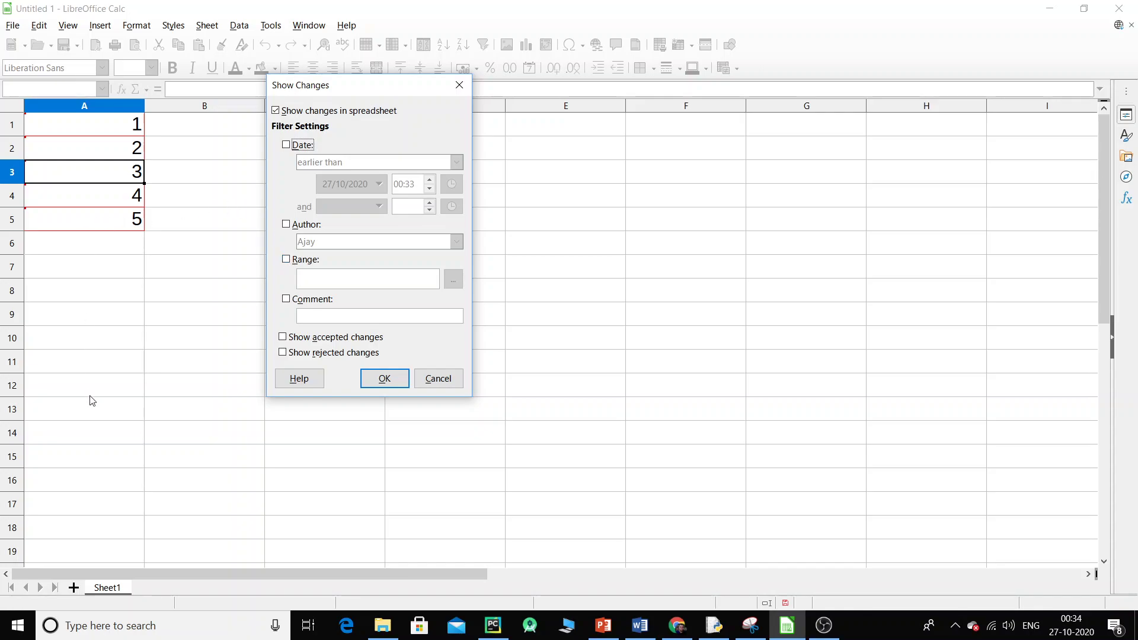
# Filter the displayed changes by the comment "This is my comment" and view the change note on cell A1
pyautogui.click(287, 259)
pyautogui.click(289, 261)
pyautogui.click(287, 300)
pyautogui.click(325, 315)
pyautogui.write('This is my comment')
pyautogui.click(399, 377)
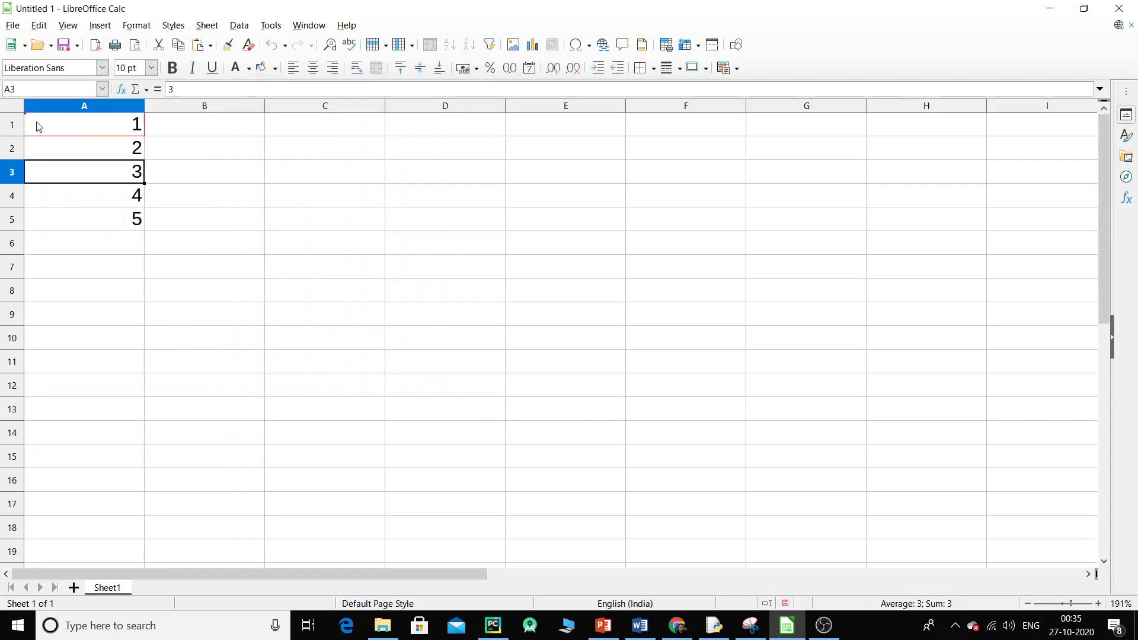
pyautogui.moveTo(103, 130)
pyautogui.click(120, 135)
pyautogui.moveTo(120, 135)
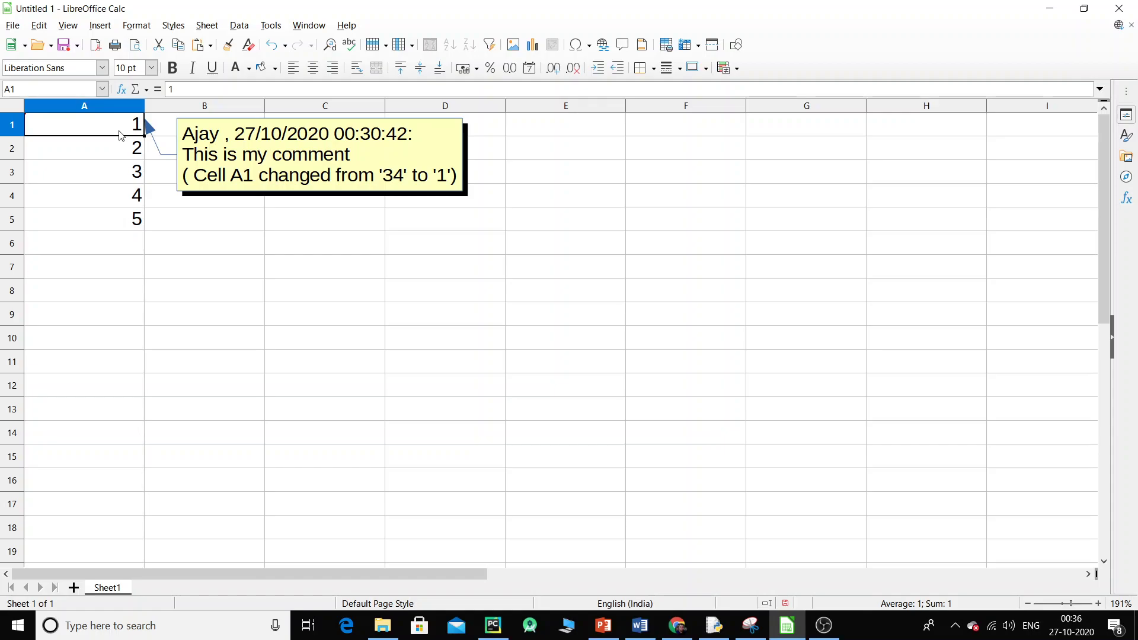
pyautogui.click(39, 25)
pyautogui.moveTo(143, 217)
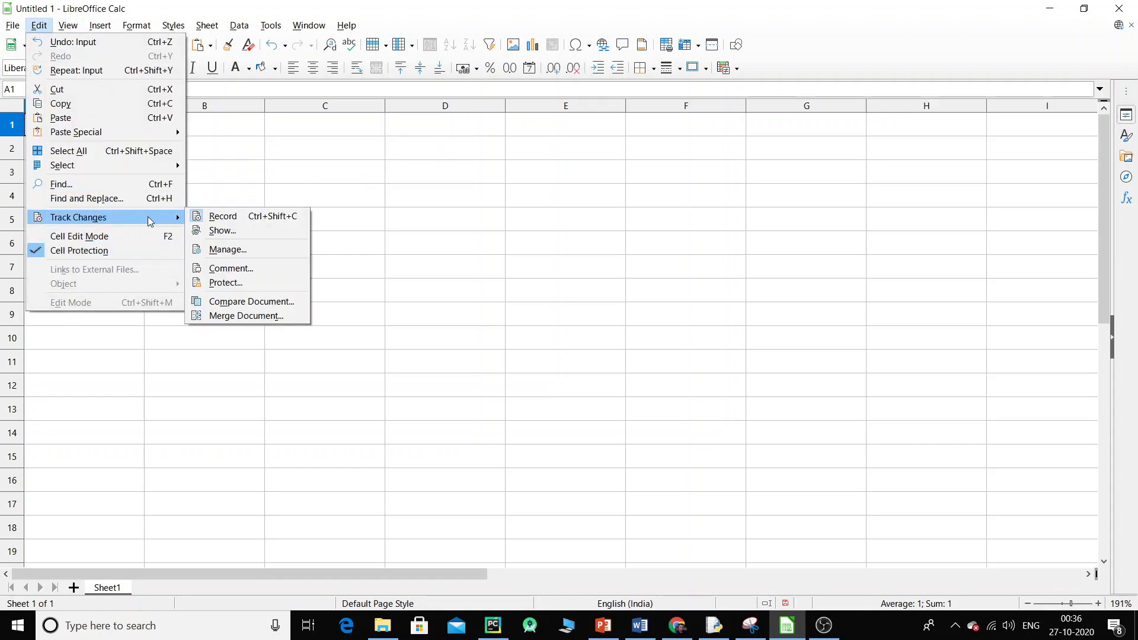
pyautogui.click(246, 233)
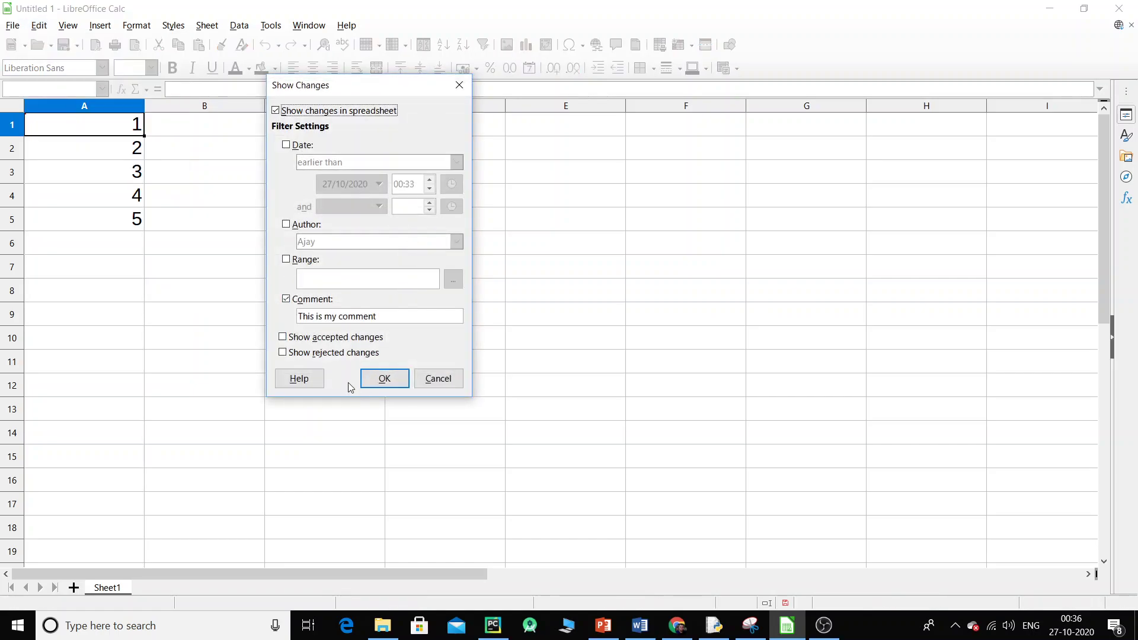
pyautogui.click(463, 91)
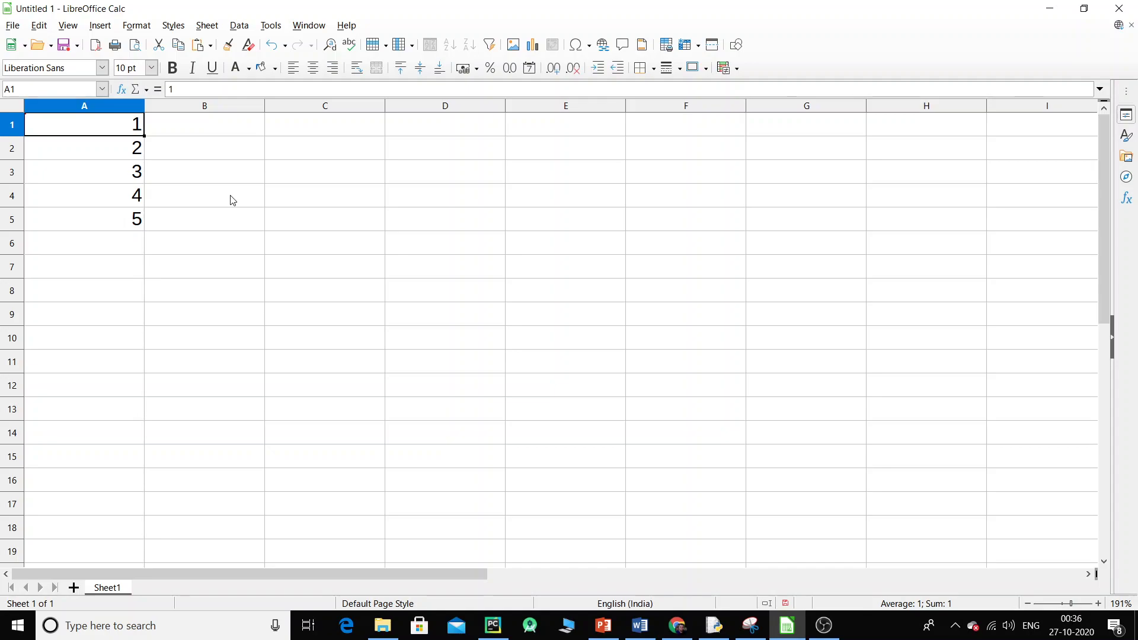
pyautogui.click(127, 179)
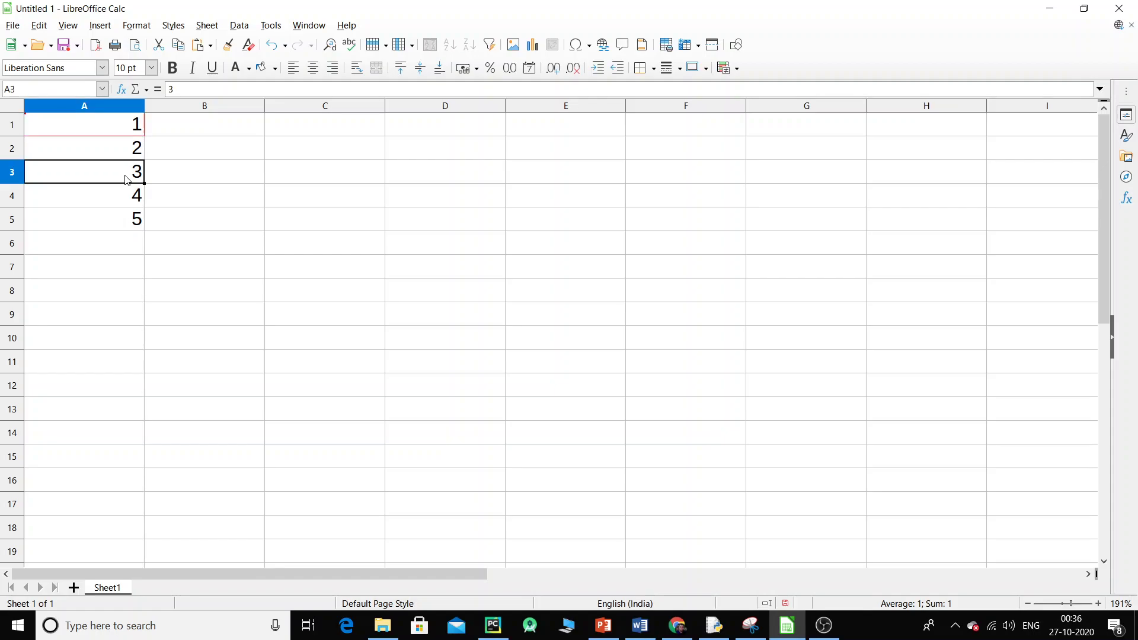
pyautogui.click(129, 148)
pyautogui.click(128, 131)
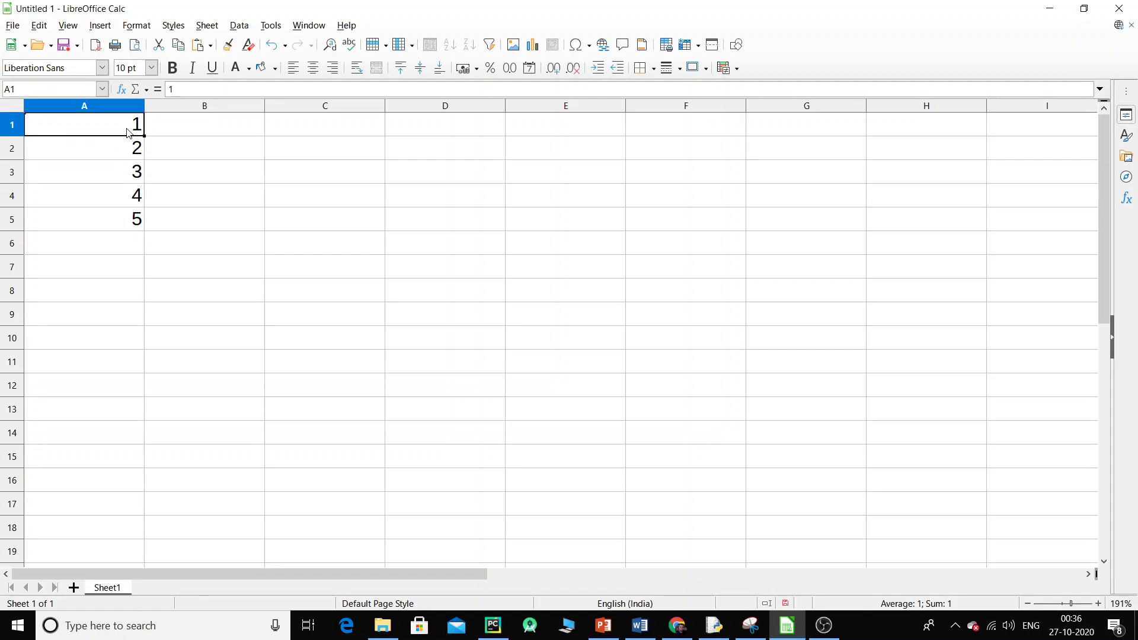
# Turn off the comment filter for the displayed tracked changes
pyautogui.click(39, 25)
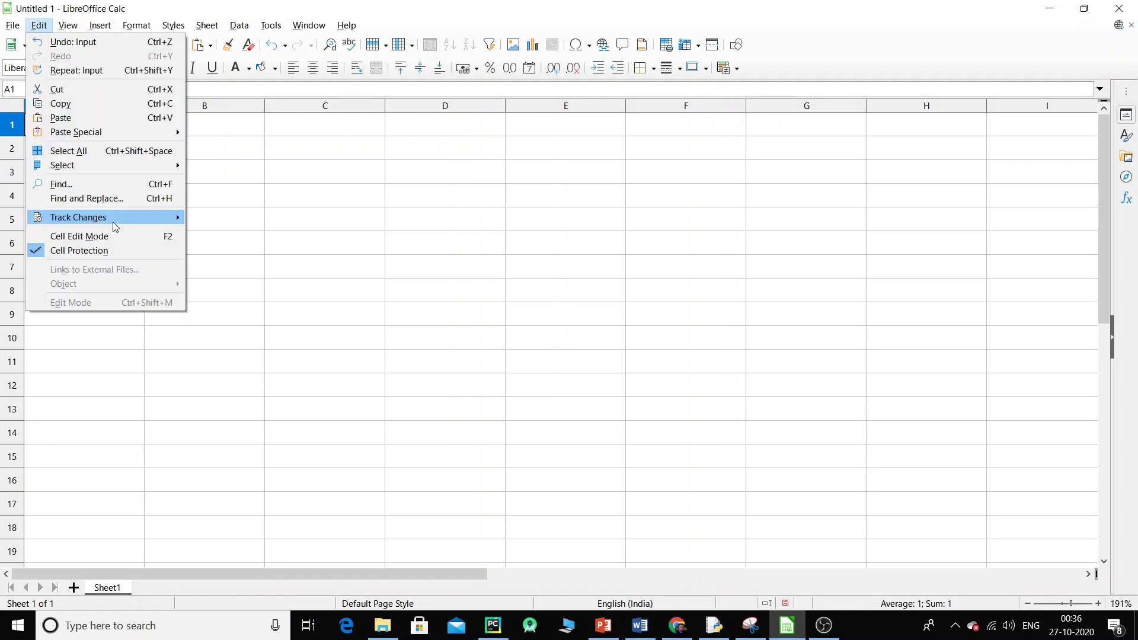
pyautogui.moveTo(113, 224)
pyautogui.click(225, 232)
pyautogui.click(286, 299)
pyautogui.click(376, 378)
pyautogui.moveTo(133, 147)
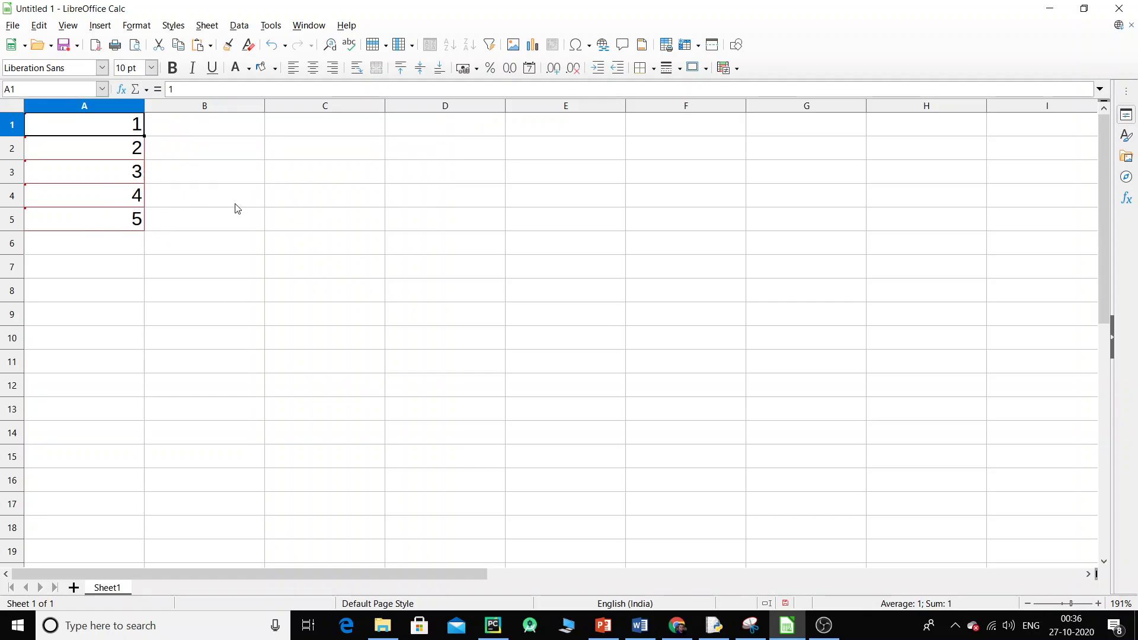
# Save the spreadsheet in the Documents folder under the file name doc1
pyautogui.hotkey('ctrl', 's')
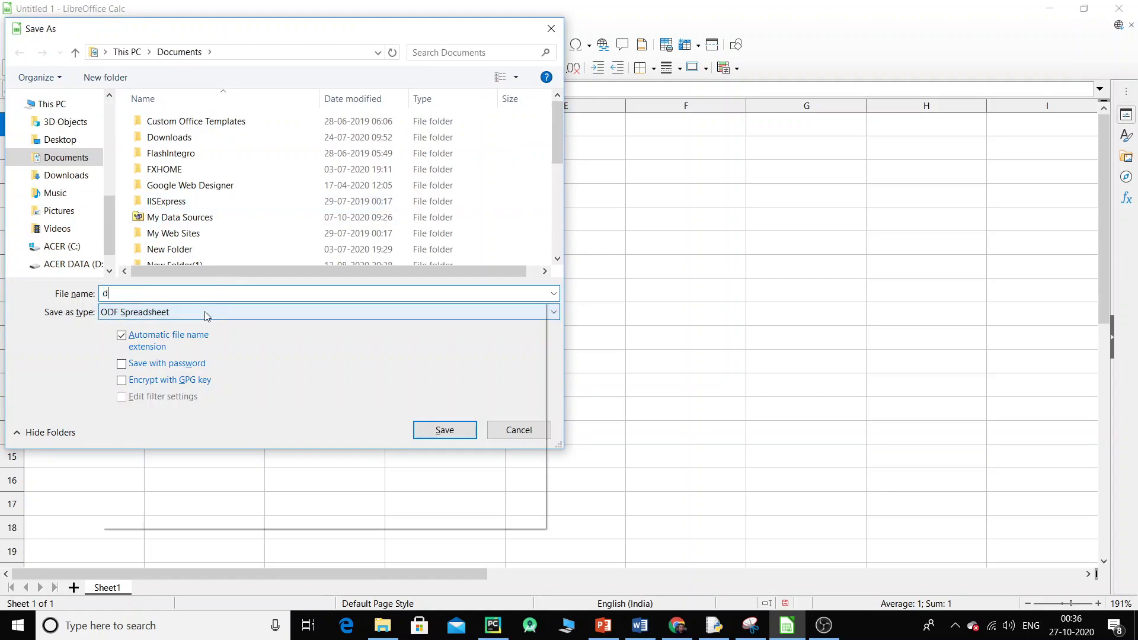
pyautogui.write('doc1')
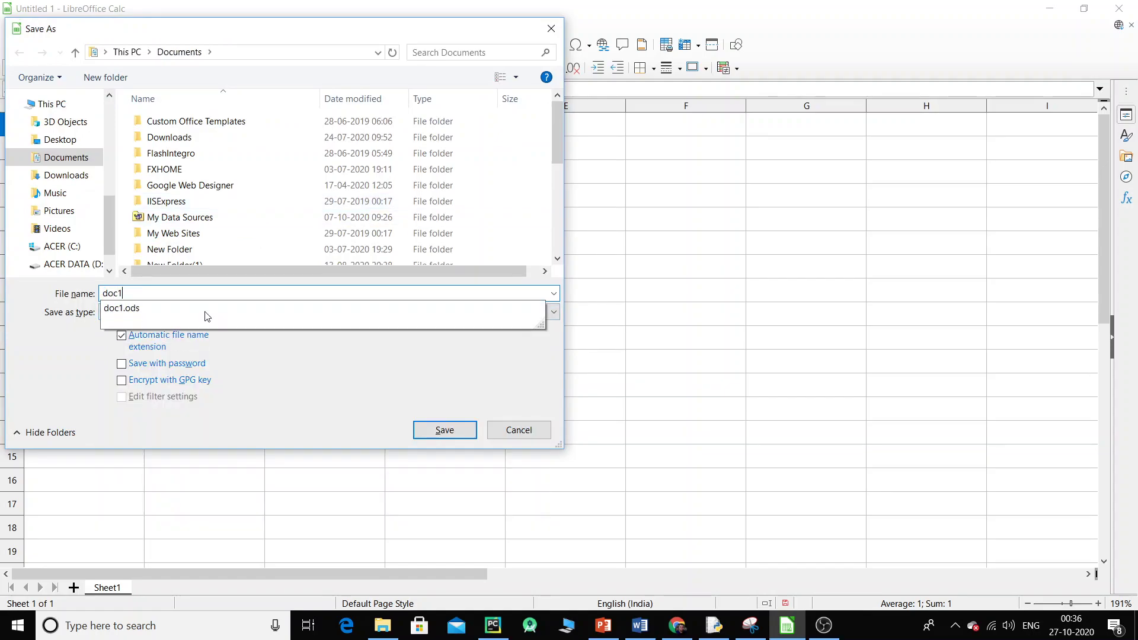
pyautogui.click(204, 311)
pyautogui.press('Return')
pyautogui.click(590, 316)
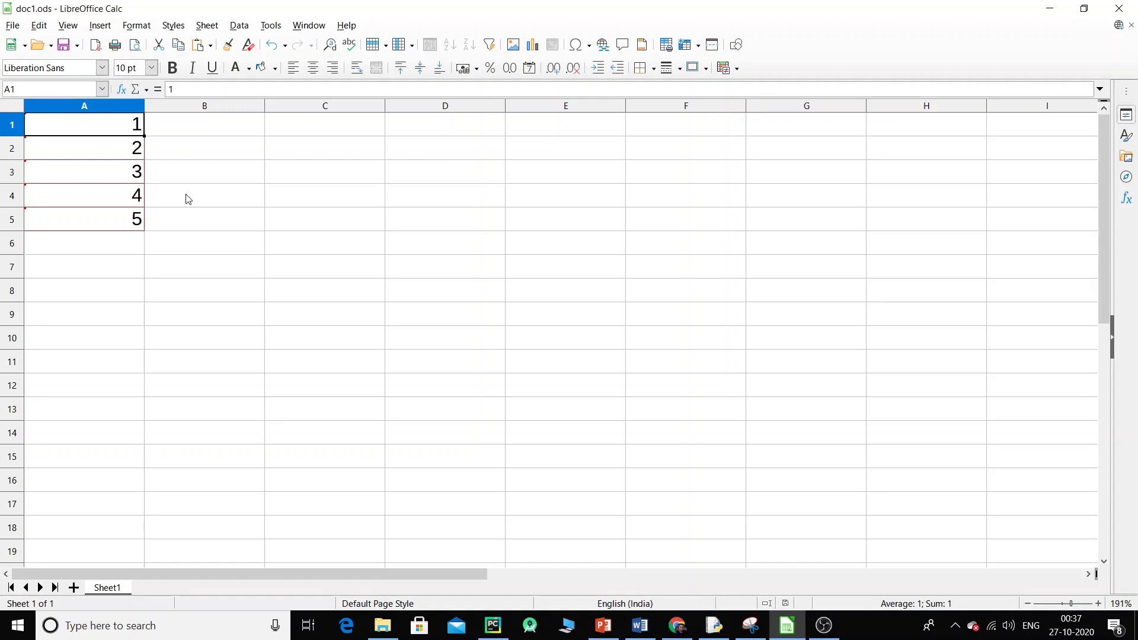
pyautogui.click(114, 627)
pyautogui.write('cl')
pyautogui.write('alc')
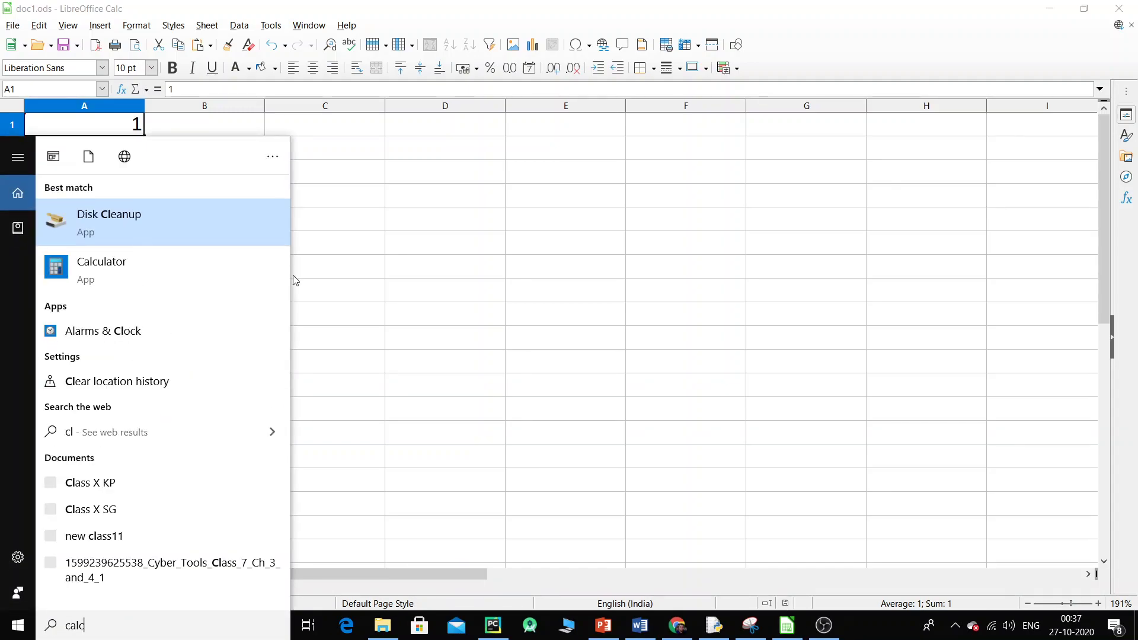
pyautogui.click(204, 223)
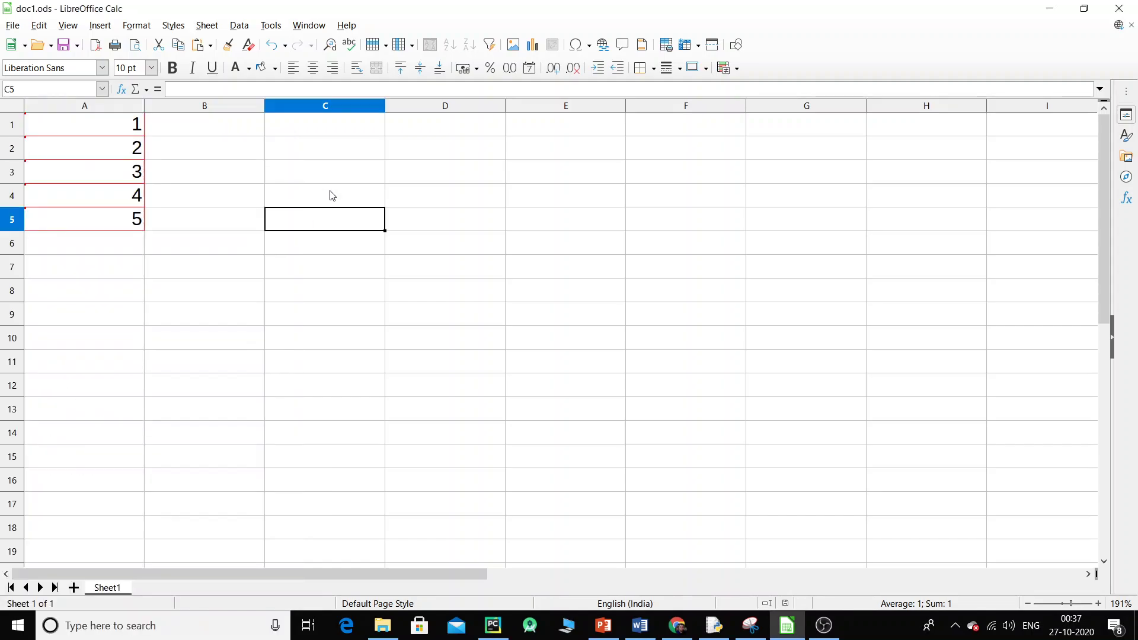
# Create a new blank spreadsheet
pyautogui.click(14, 25)
pyautogui.moveTo(34, 41)
pyautogui.click(225, 62)
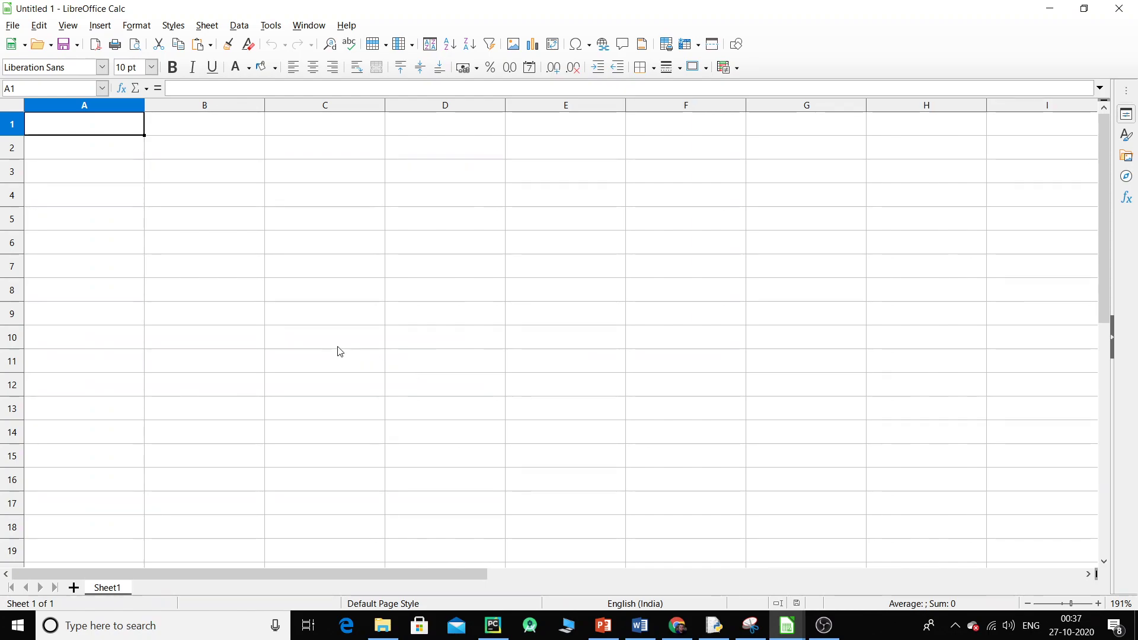
# Enter 34, 56, 67, 678 and 78 in cells A1 to A5 of the new spreadsheet and return to cell A1
pyautogui.write('34')
pyautogui.press('Return')
pyautogui.write('56')
pyautogui.press('Return')
pyautogui.write('67')
pyautogui.press('Return')
pyautogui.write('678')
pyautogui.press('Return')
pyautogui.write('78')
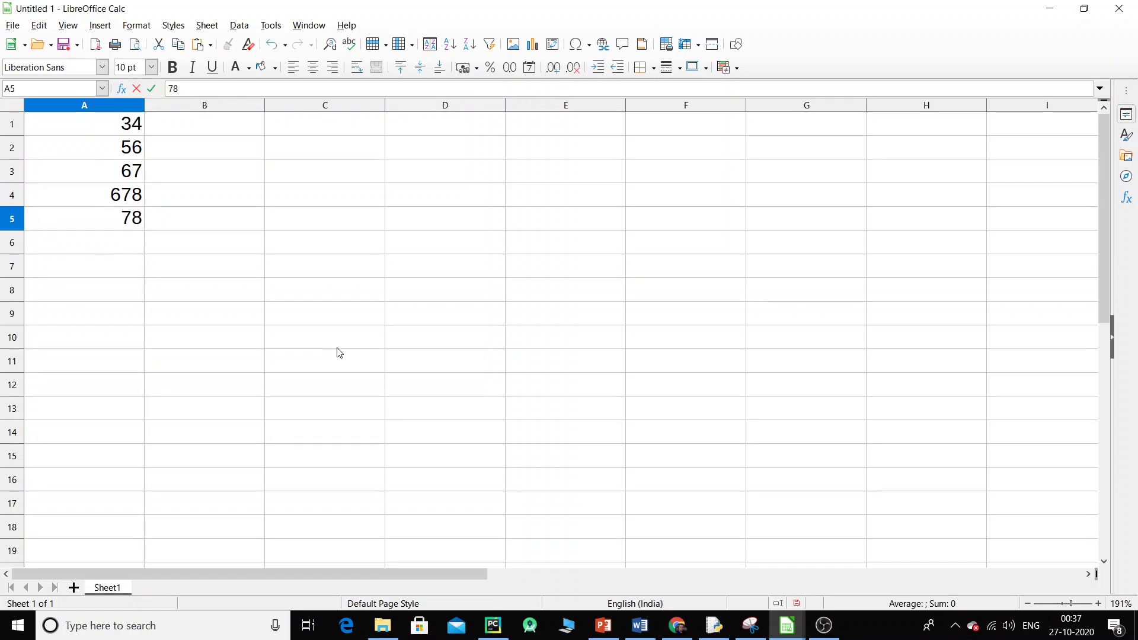
pyautogui.press('Up')
pyautogui.press('Up')
pyautogui.press('Up')
pyautogui.press('Up')
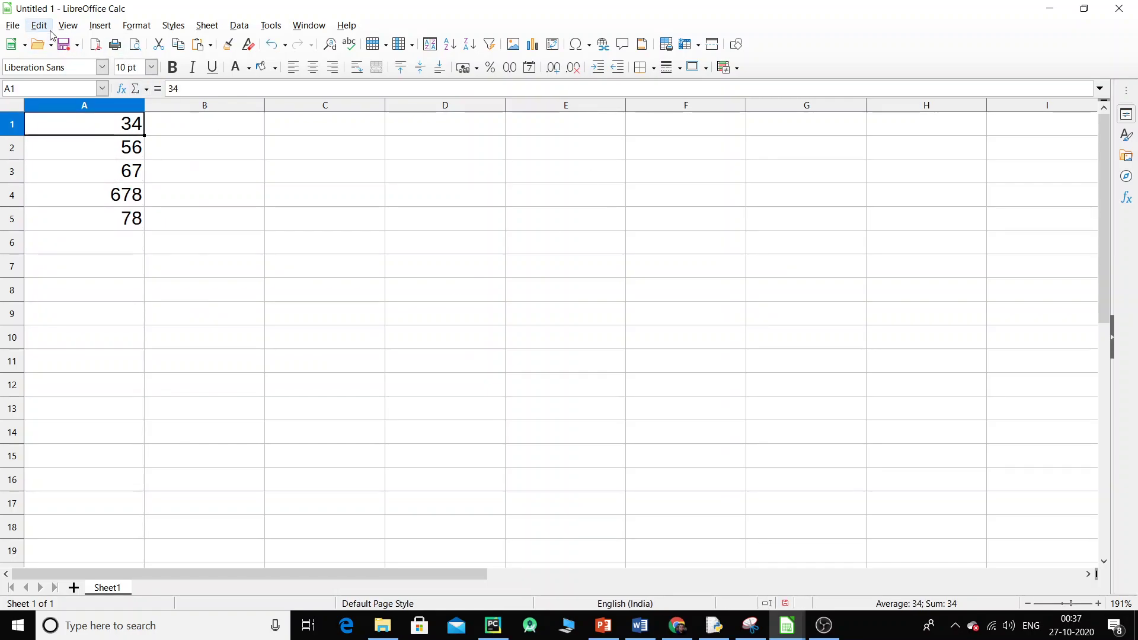
# Turn on change recording and replace the values in cells A1 to A5 with 6, 7, 8, 9 and 10
pyautogui.click(39, 25)
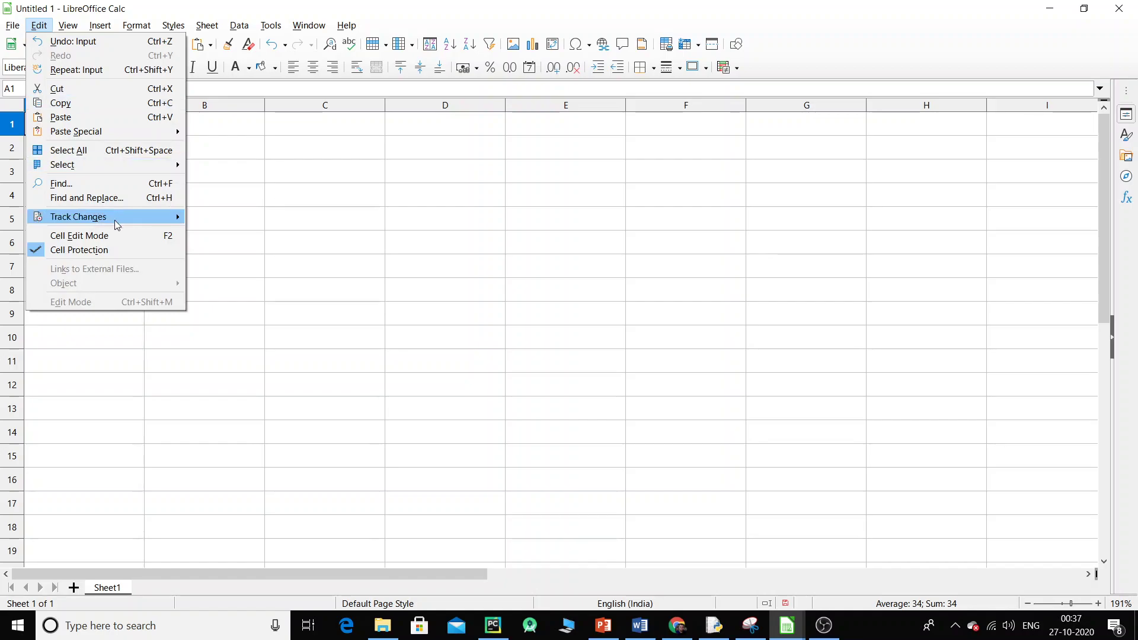
pyautogui.click(240, 220)
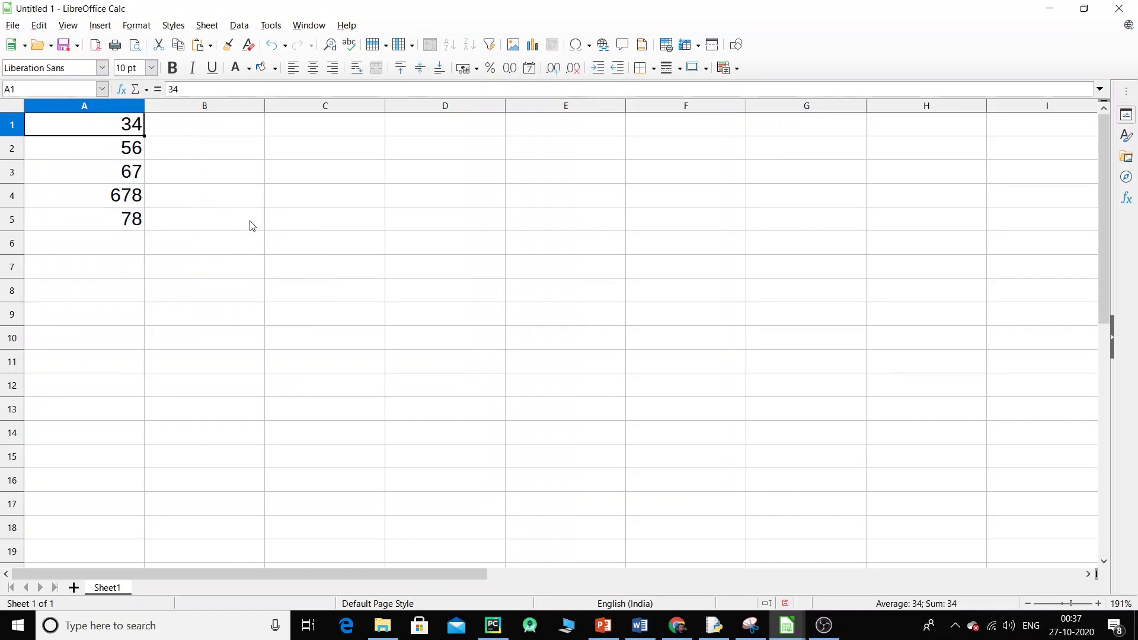
pyautogui.write('6')
pyautogui.press('Return')
pyautogui.write('7')
pyautogui.press('Return')
pyautogui.write('8')
pyautogui.press('Return')
pyautogui.write('9')
pyautogui.press('Return')
pyautogui.write('10')
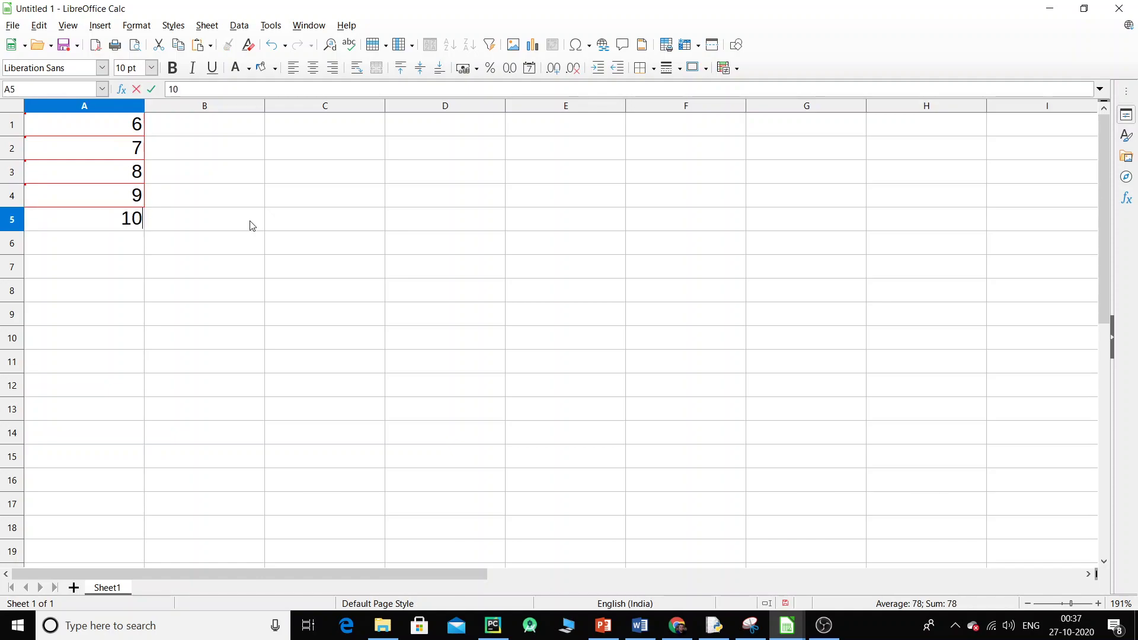
pyautogui.press('Return')
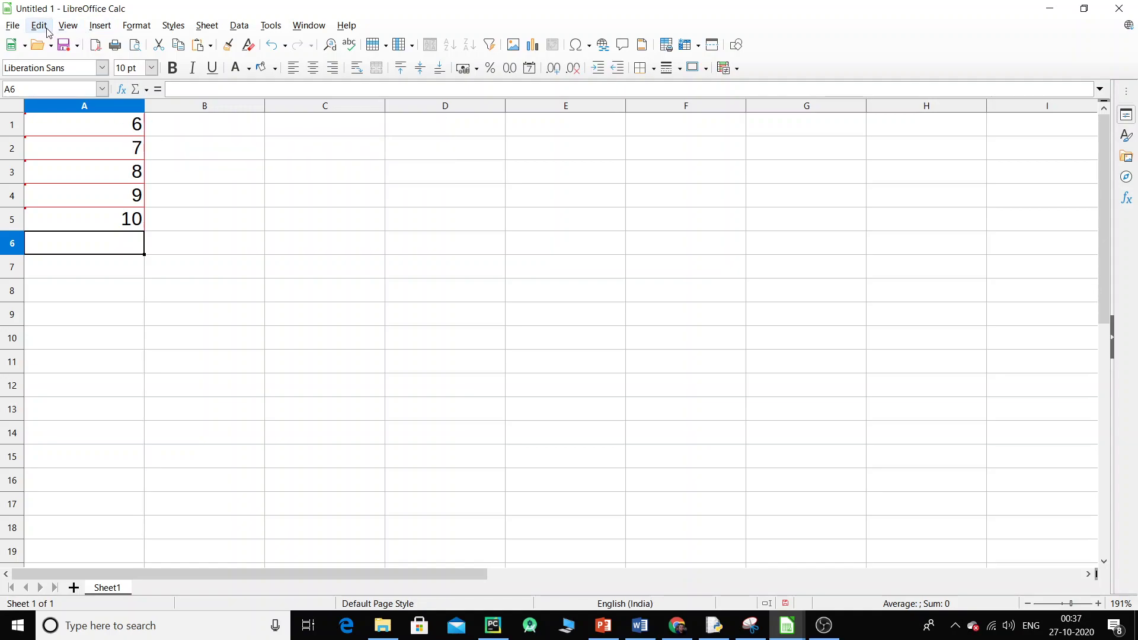
# Merge the spreadsheet with doc1.ods from the Documents folder
pyautogui.moveTo(126, 161)
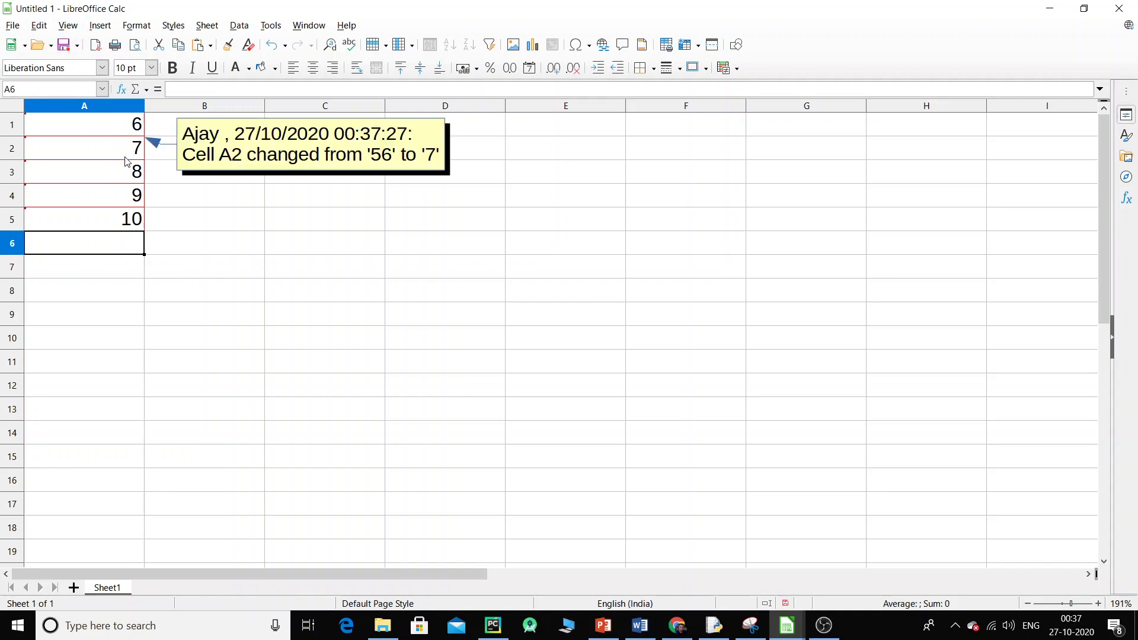
pyautogui.click(39, 26)
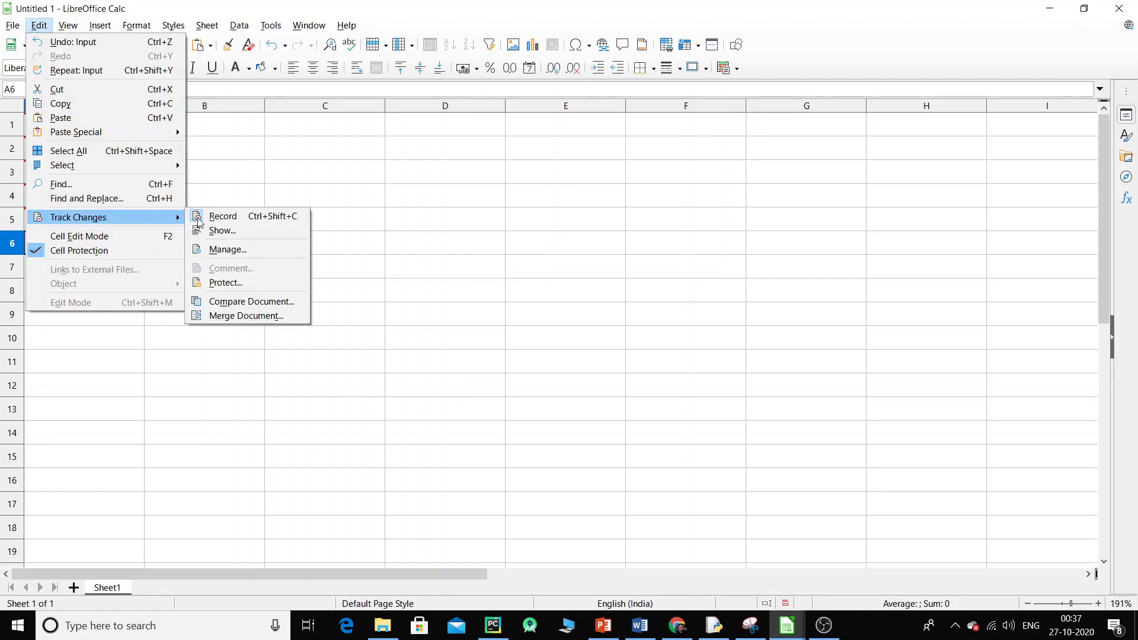
pyautogui.click(439, 308)
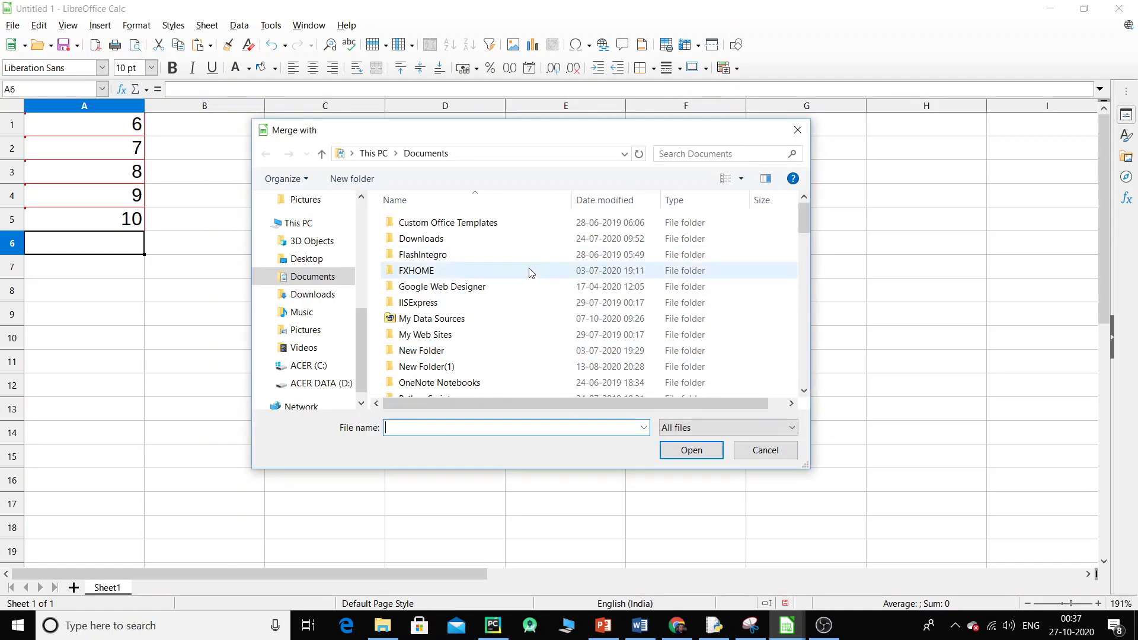
pyautogui.write('doc1')
pyautogui.press('Down')
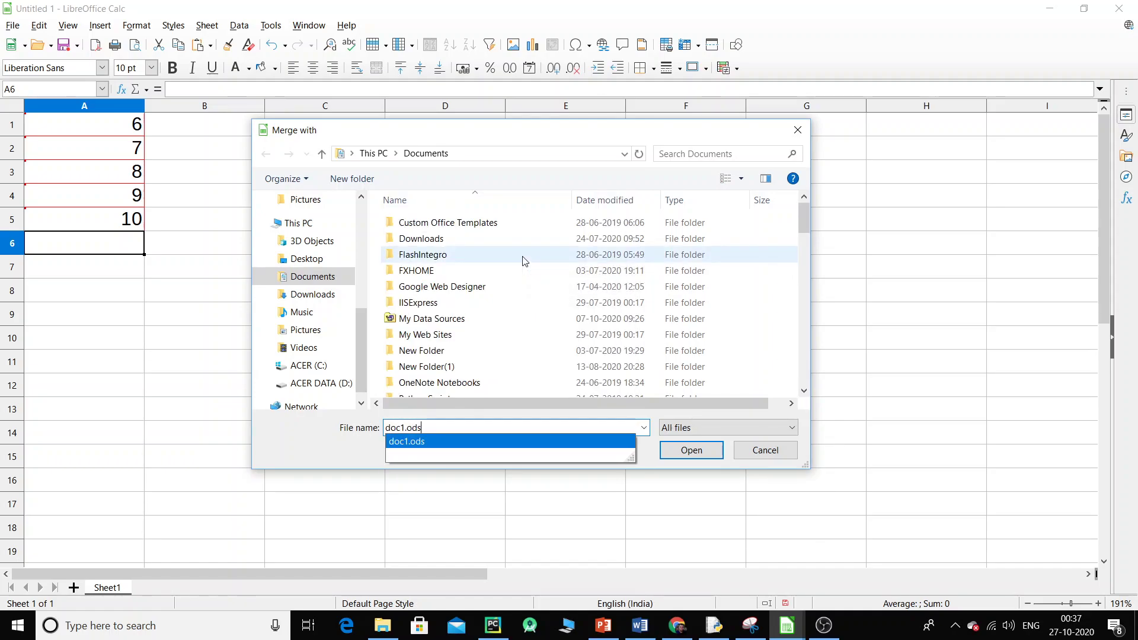
pyautogui.press('Return')
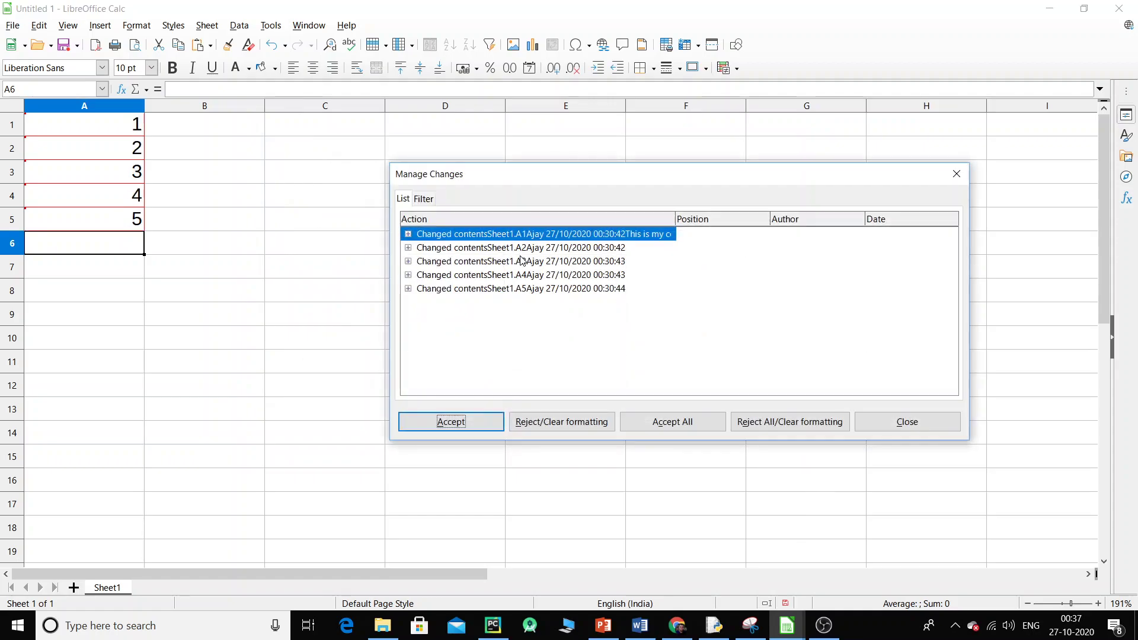
# Expand the merged changes for cells A1 to A3, widen the Action column and examine the entries recorded for A1
pyautogui.moveTo(140, 125)
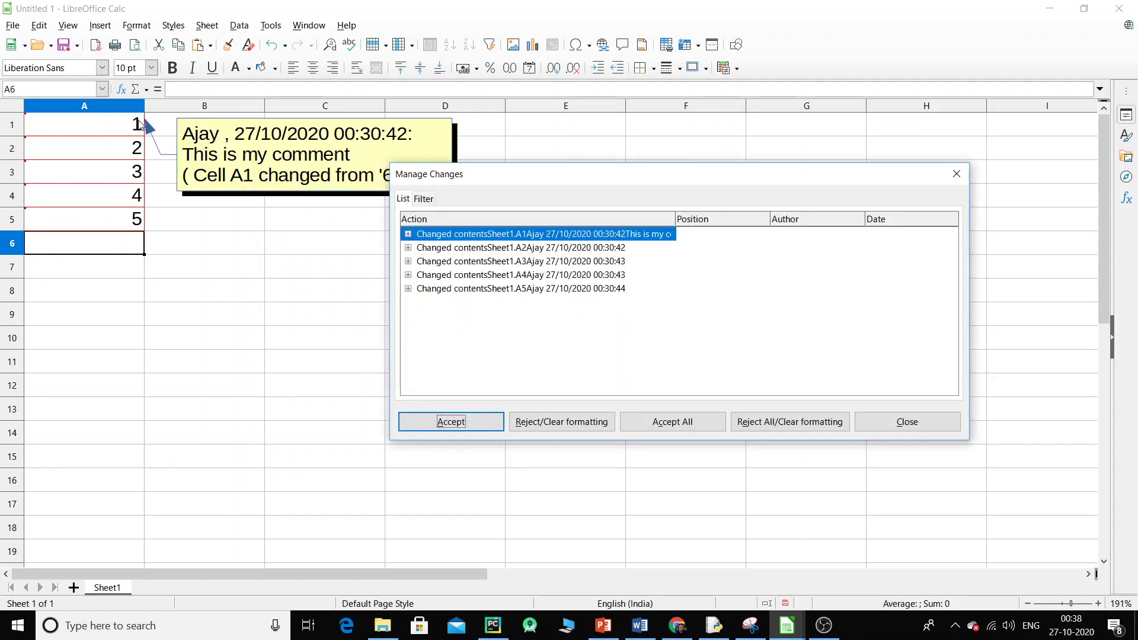
pyautogui.moveTo(135, 230)
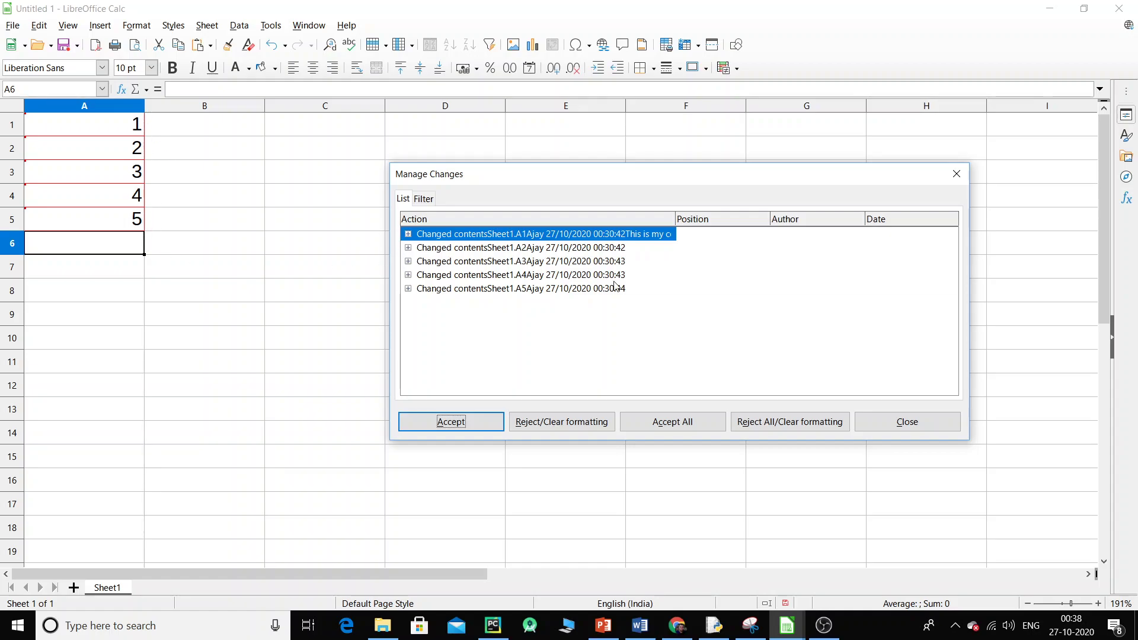
pyautogui.click(408, 234)
pyautogui.moveTo(570, 178); pyautogui.dragTo(415, 128)
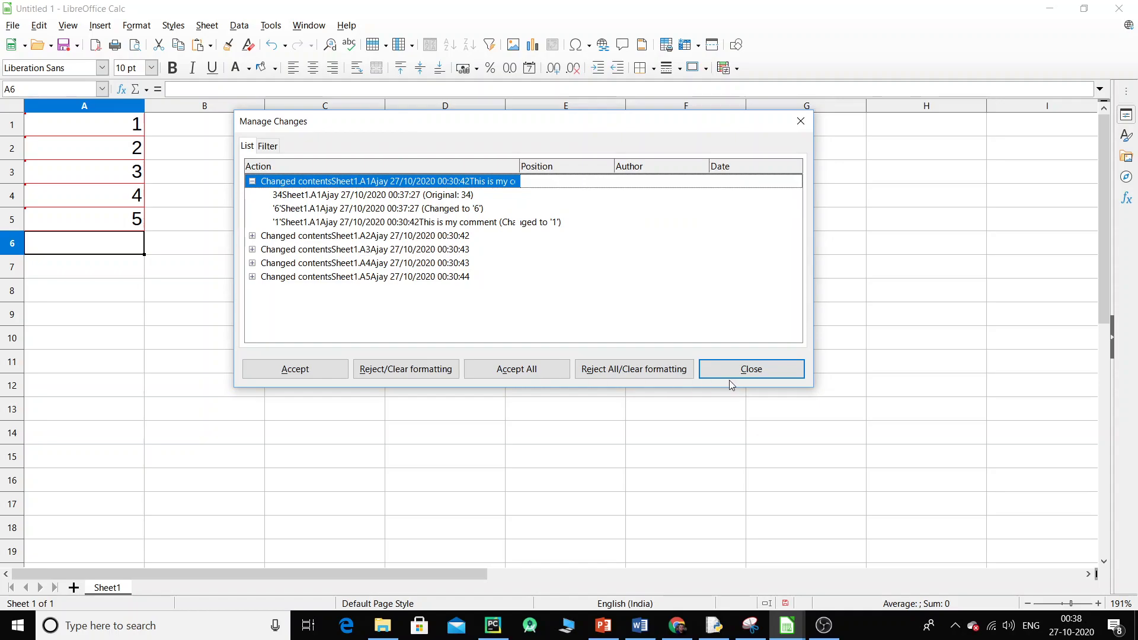
pyautogui.click(252, 236)
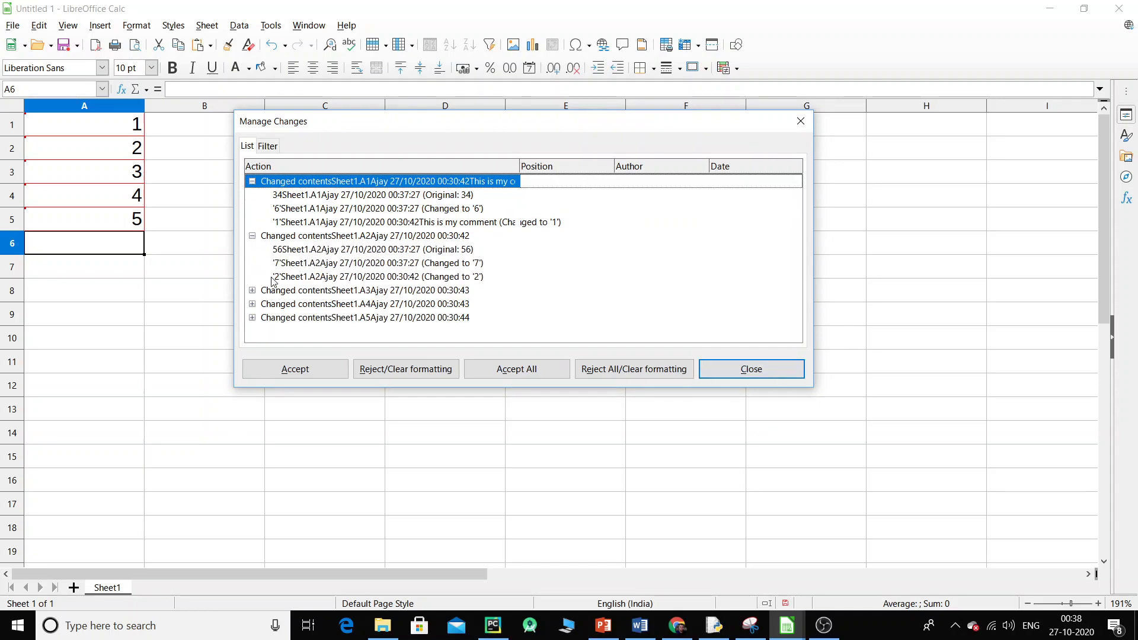
pyautogui.click(253, 290)
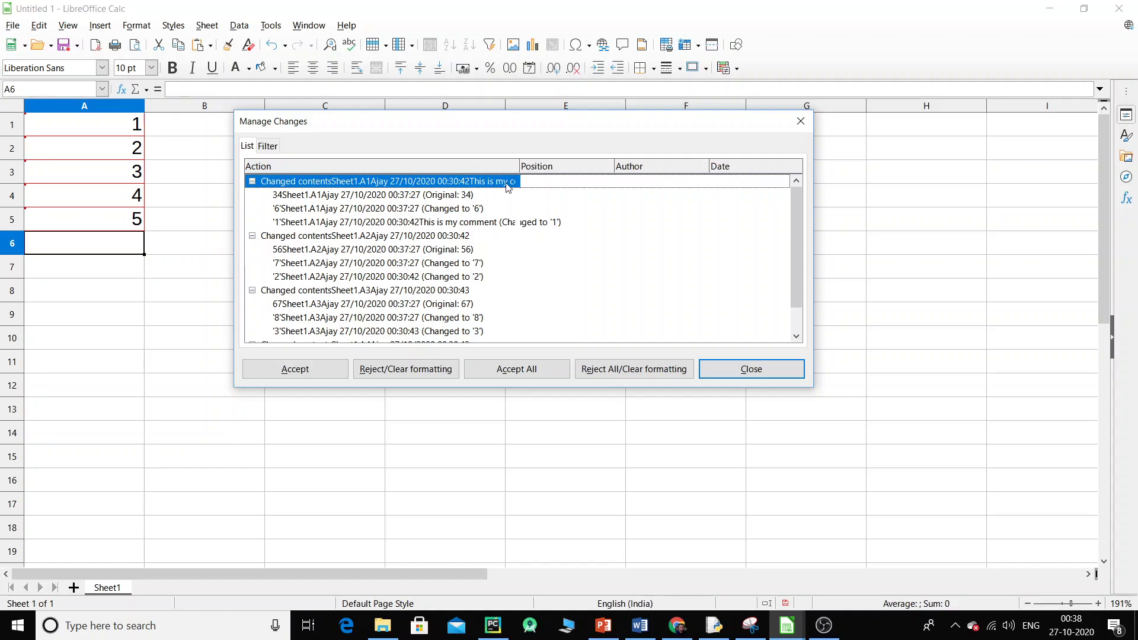
pyautogui.click(483, 209)
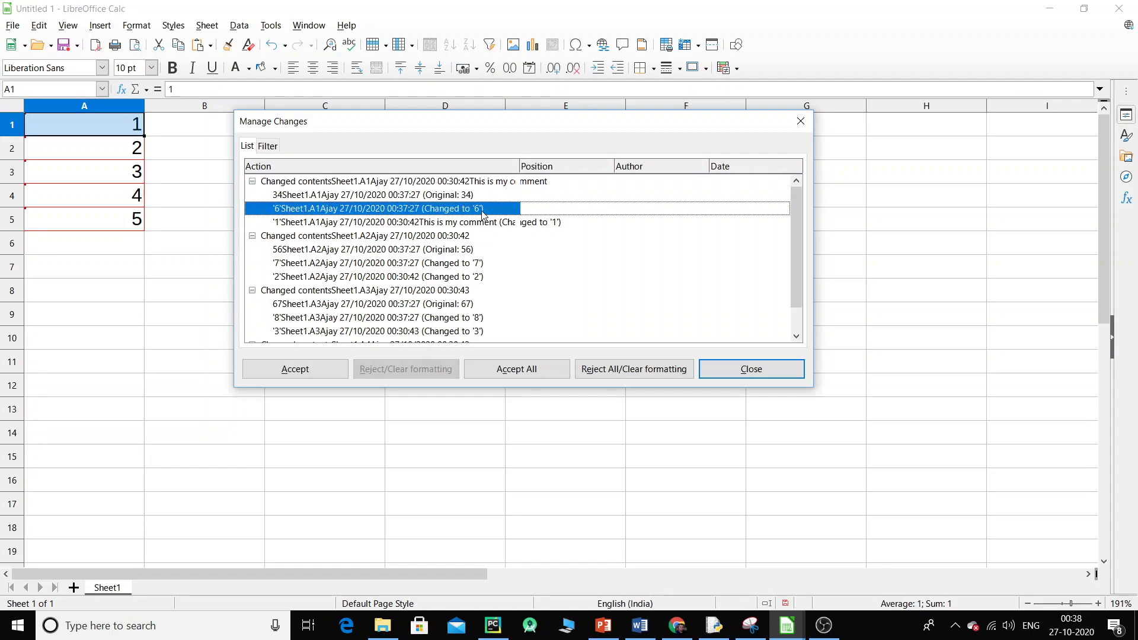
pyautogui.click(551, 223)
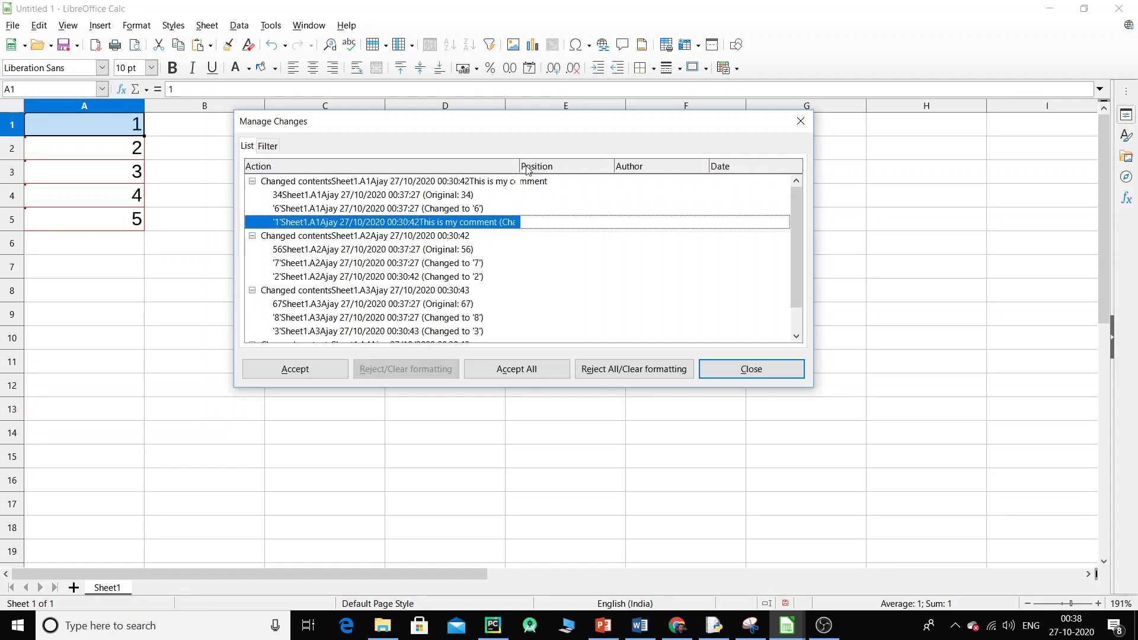
pyautogui.moveTo(520, 166); pyautogui.dragTo(710, 166)
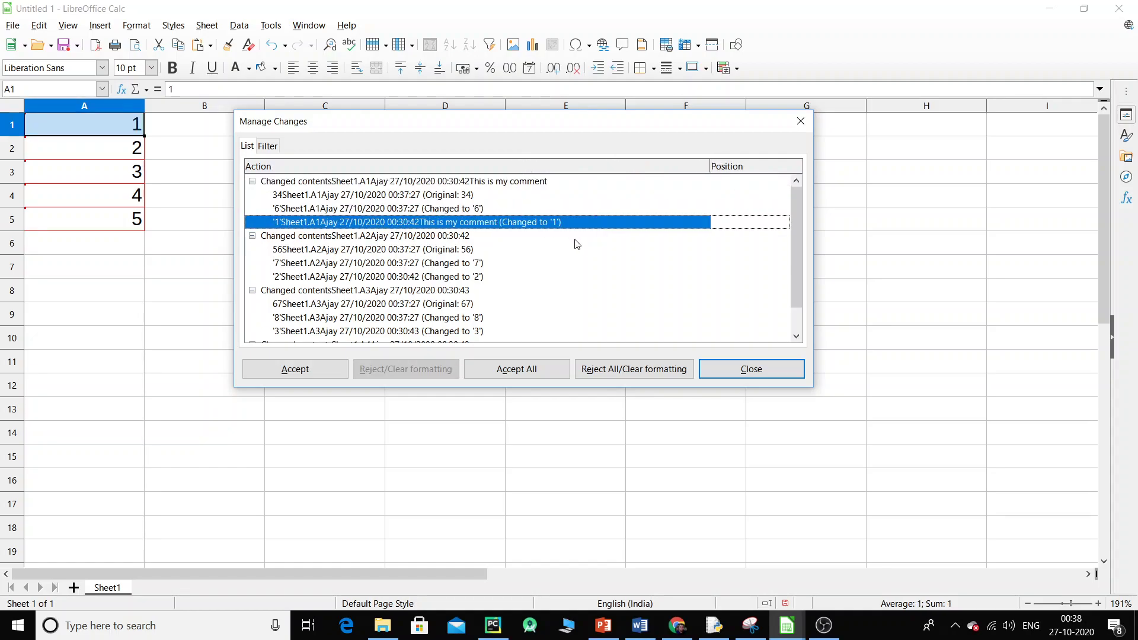
pyautogui.click(480, 211)
pyautogui.click(469, 200)
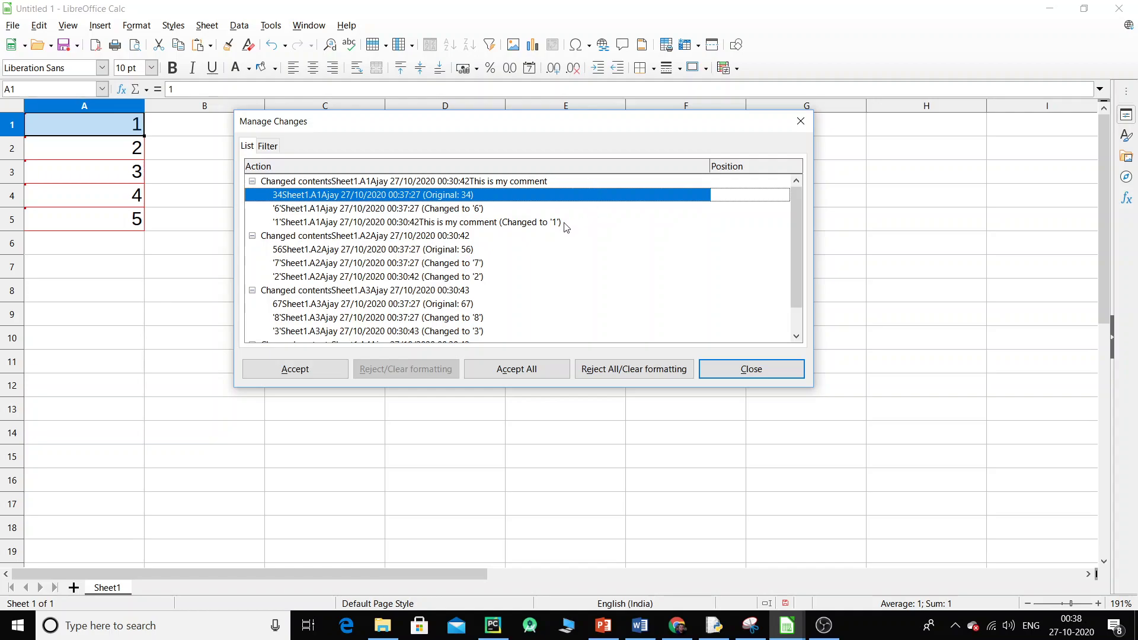
# Collapse the change entries for cell A3 and compare the original and changed values recorded for cell A2
pyautogui.click(252, 236)
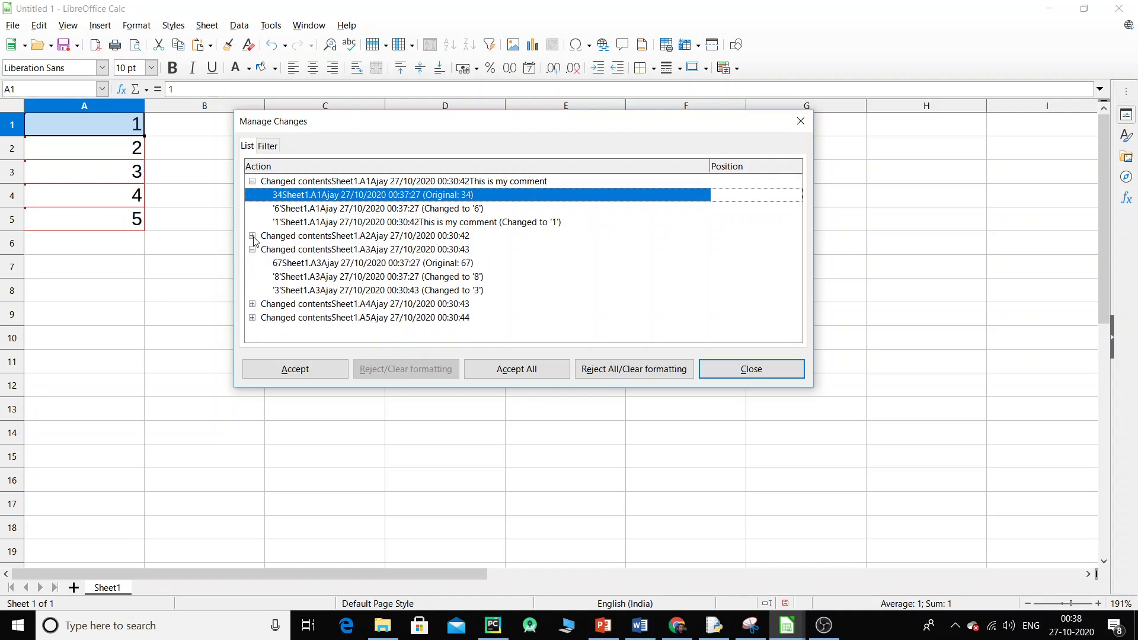
pyautogui.click(252, 236)
pyautogui.click(252, 290)
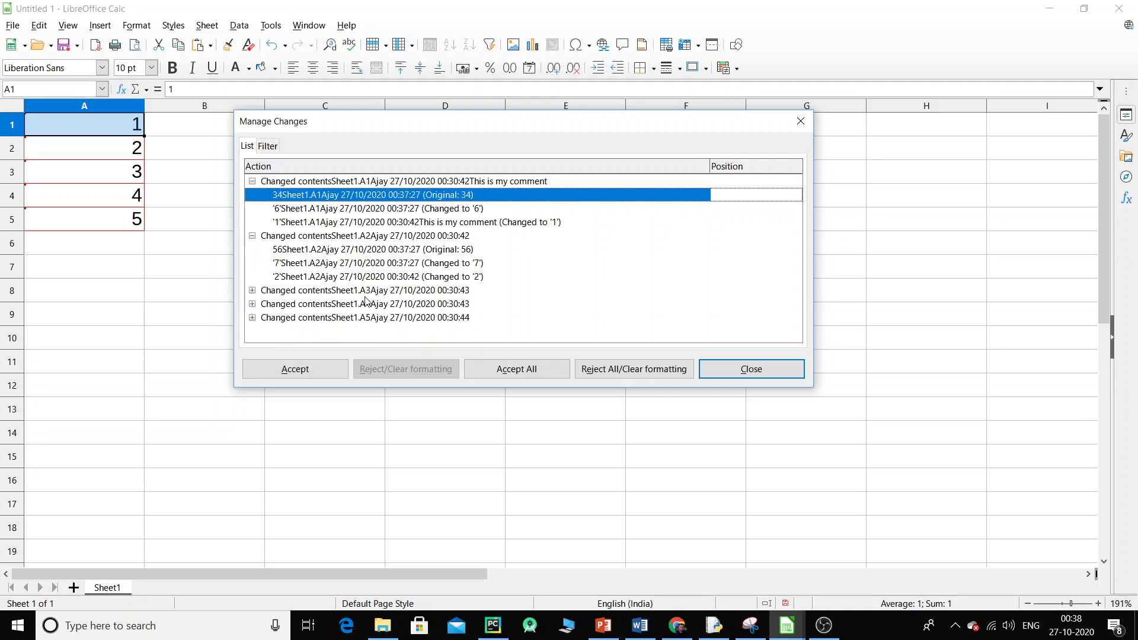
pyautogui.click(457, 252)
pyautogui.click(466, 263)
pyautogui.click(481, 277)
pyautogui.click(472, 265)
pyautogui.click(464, 249)
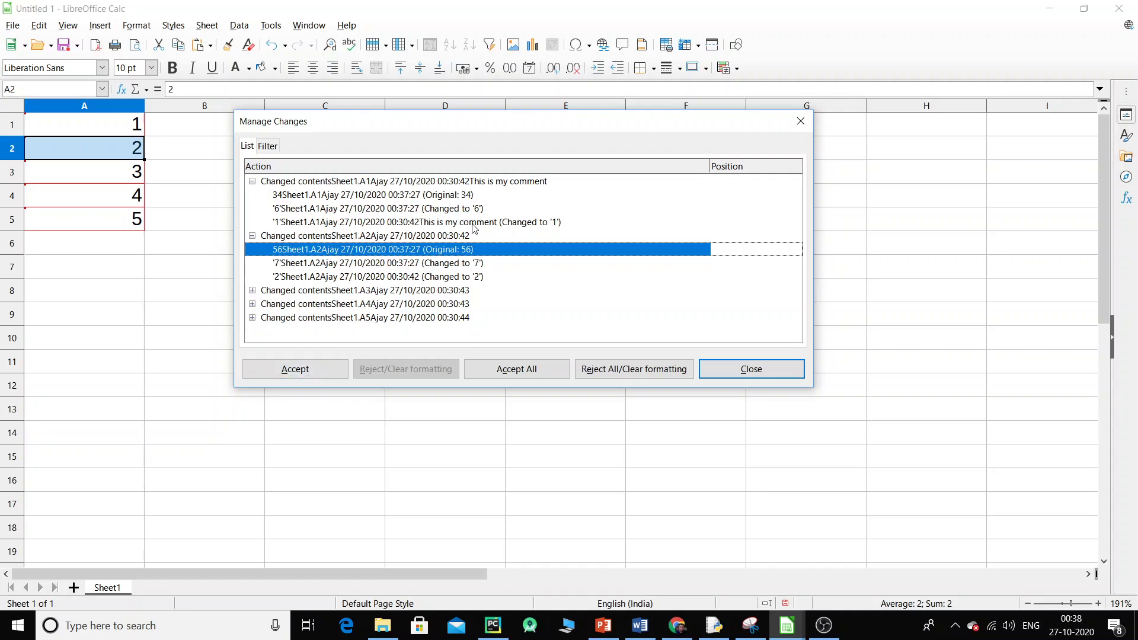
# Accept the original value 34 for cell A1 and the change to 3 for cell A3
pyautogui.click(457, 196)
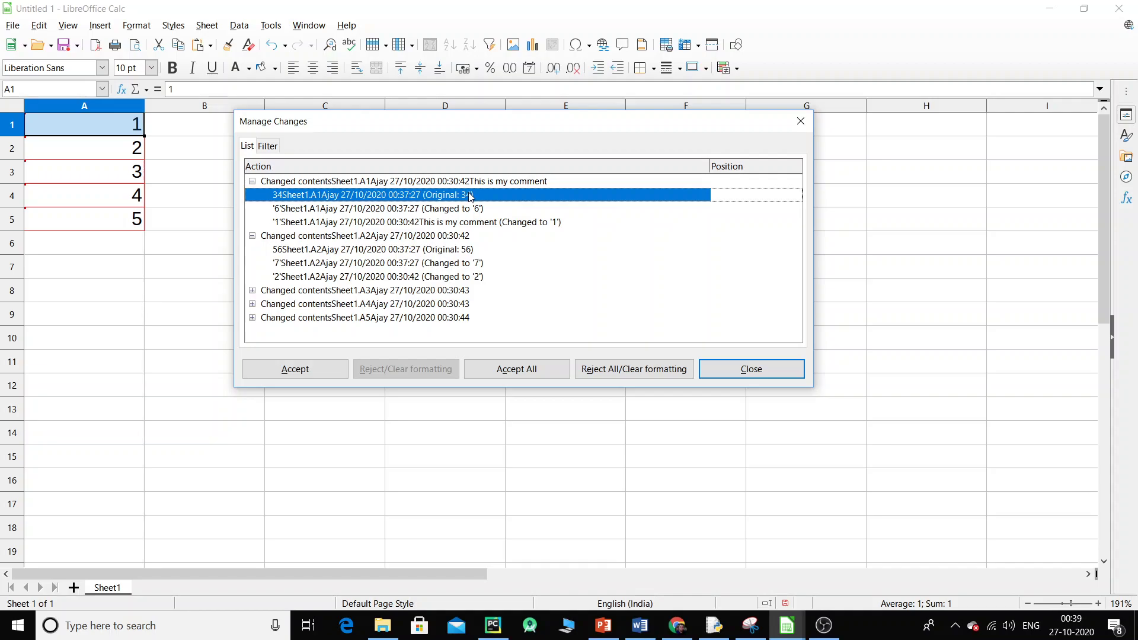
pyautogui.click(321, 371)
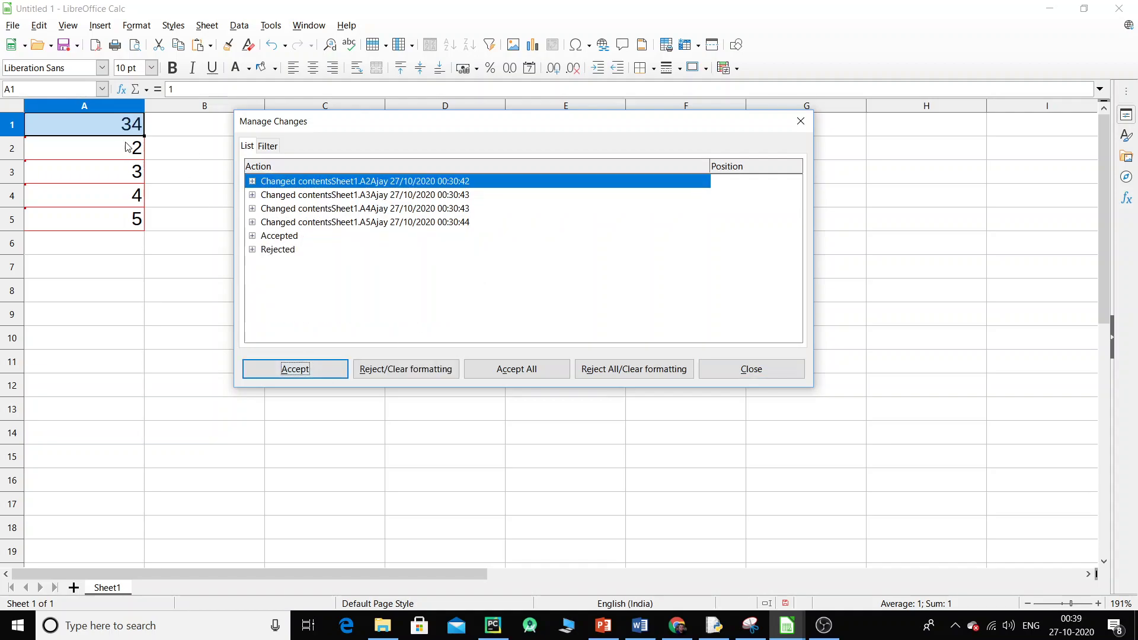
pyautogui.click(253, 195)
pyautogui.click(491, 237)
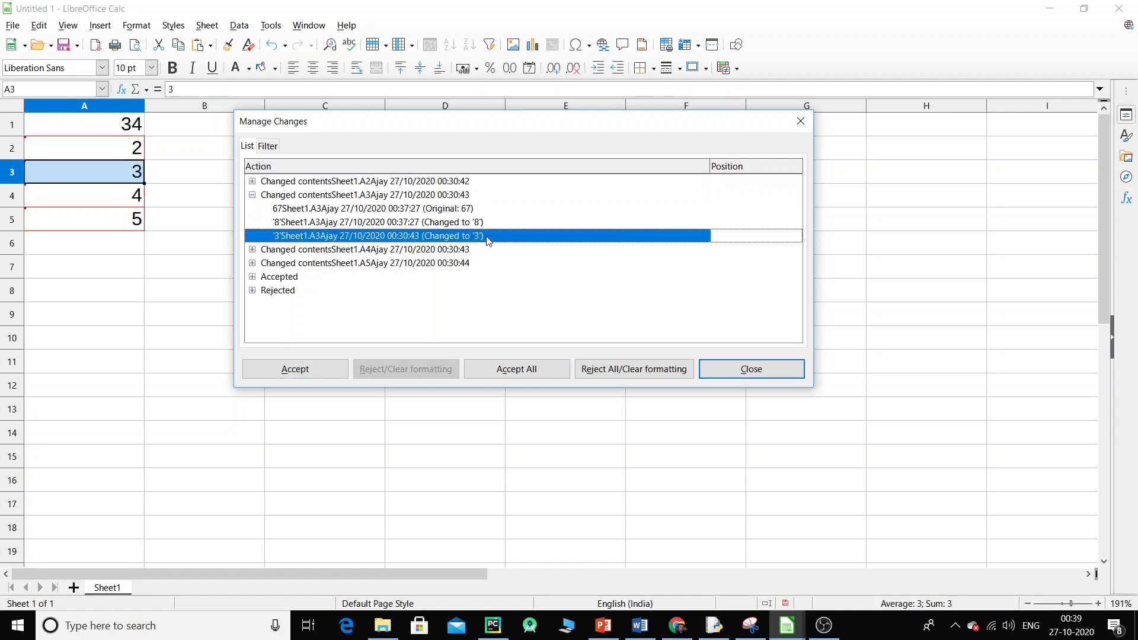
pyautogui.click(328, 369)
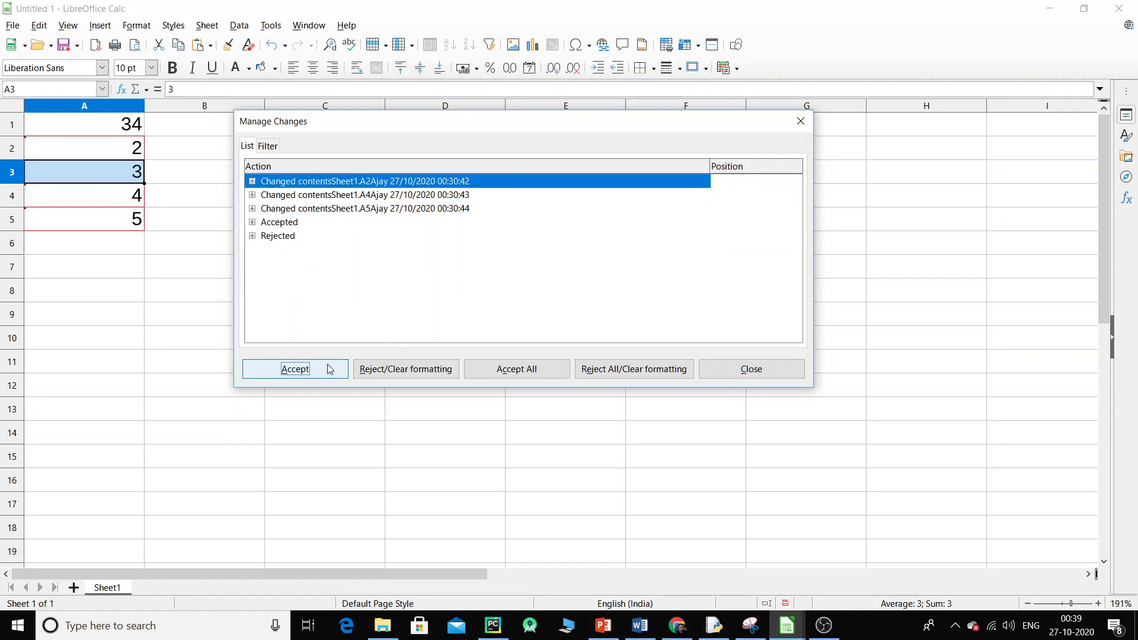
# Expand the tracked changes for cell A4 and accept its original value 678
pyautogui.click(141, 150)
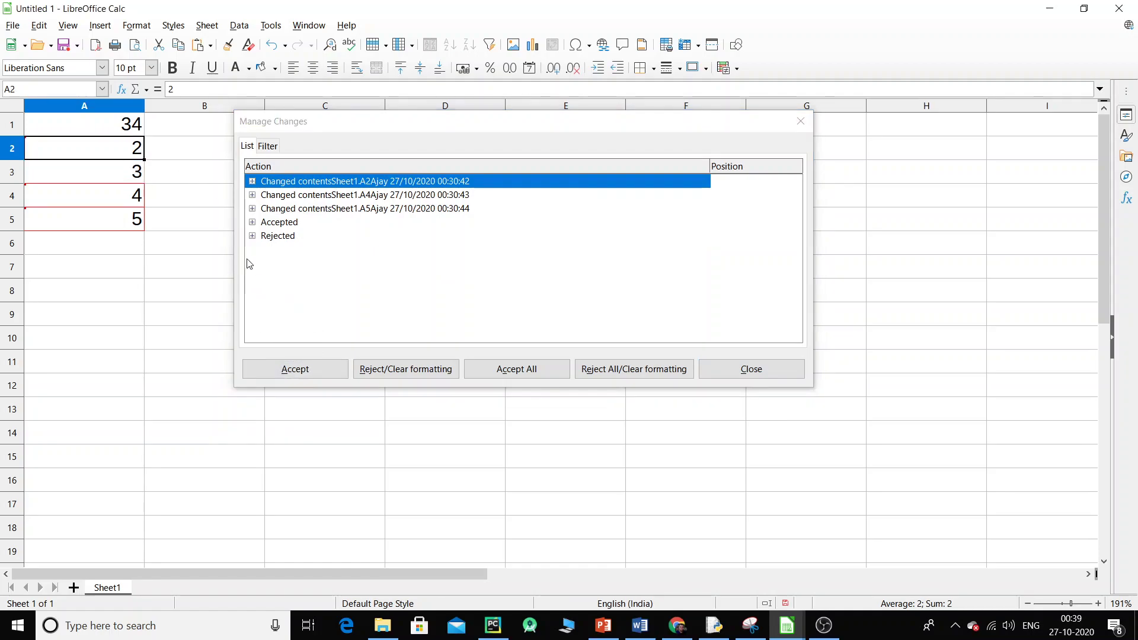
pyautogui.click(253, 196)
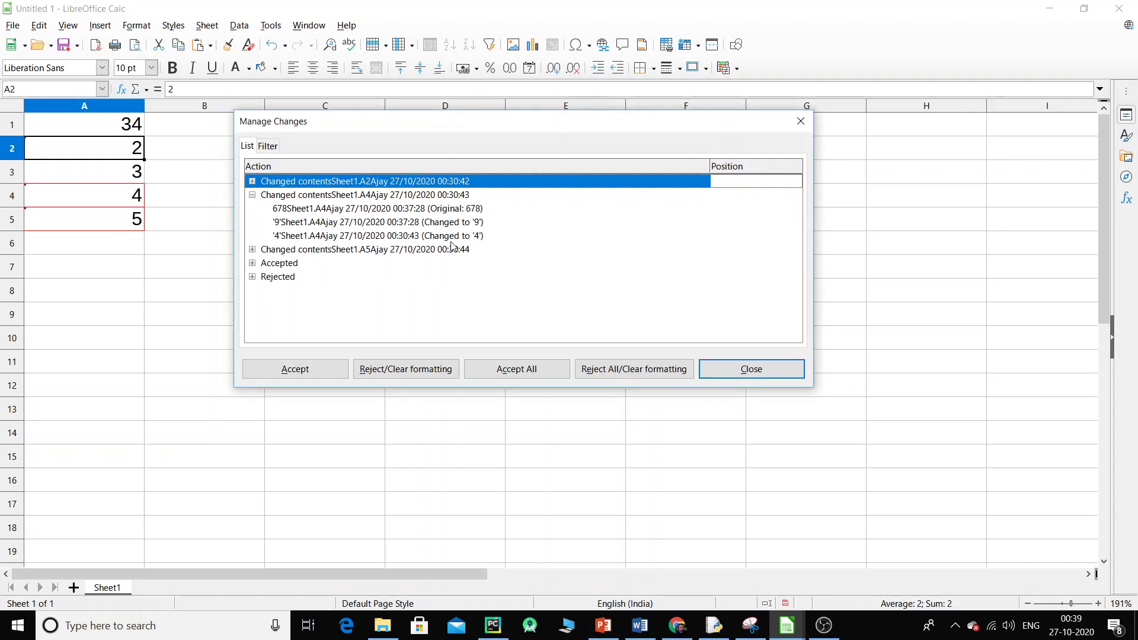
pyautogui.click(135, 181)
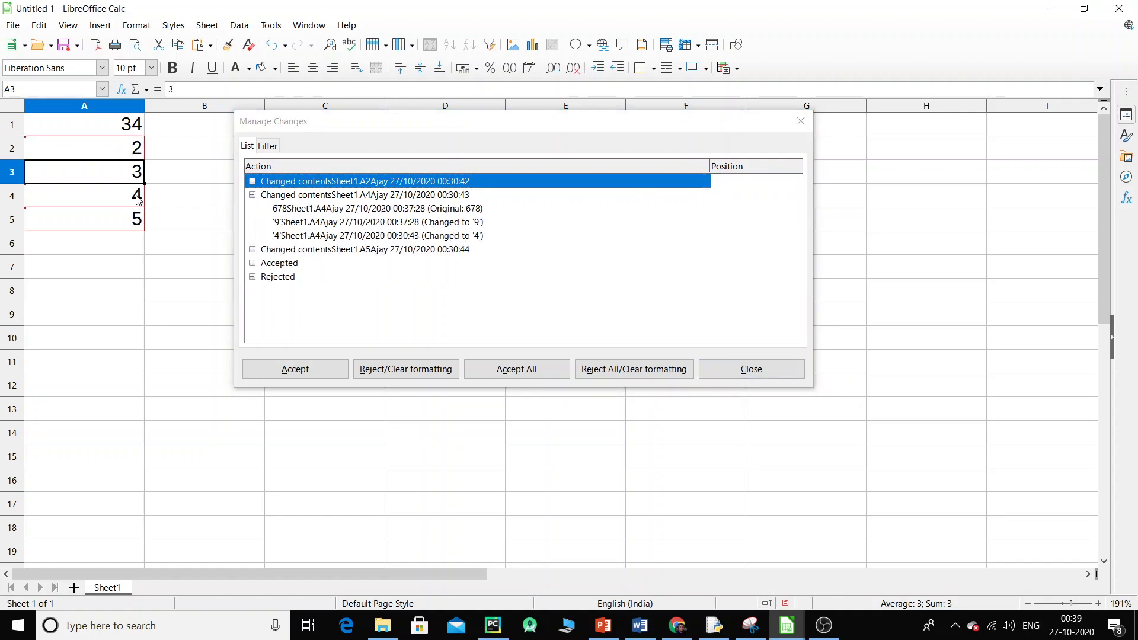
pyautogui.click(140, 201)
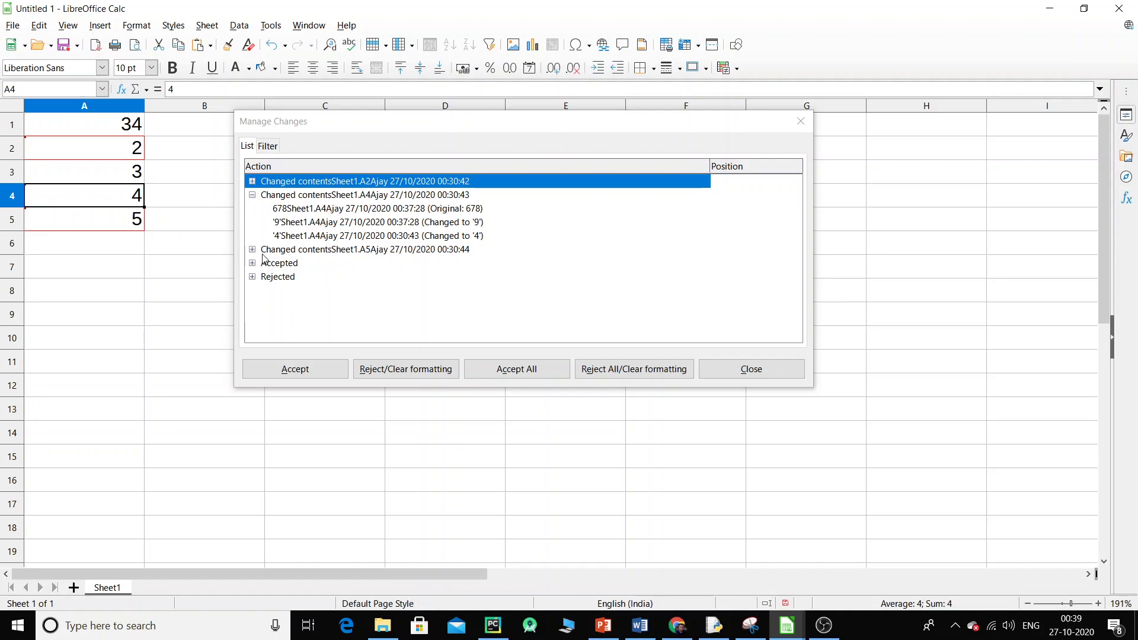
pyautogui.click(479, 209)
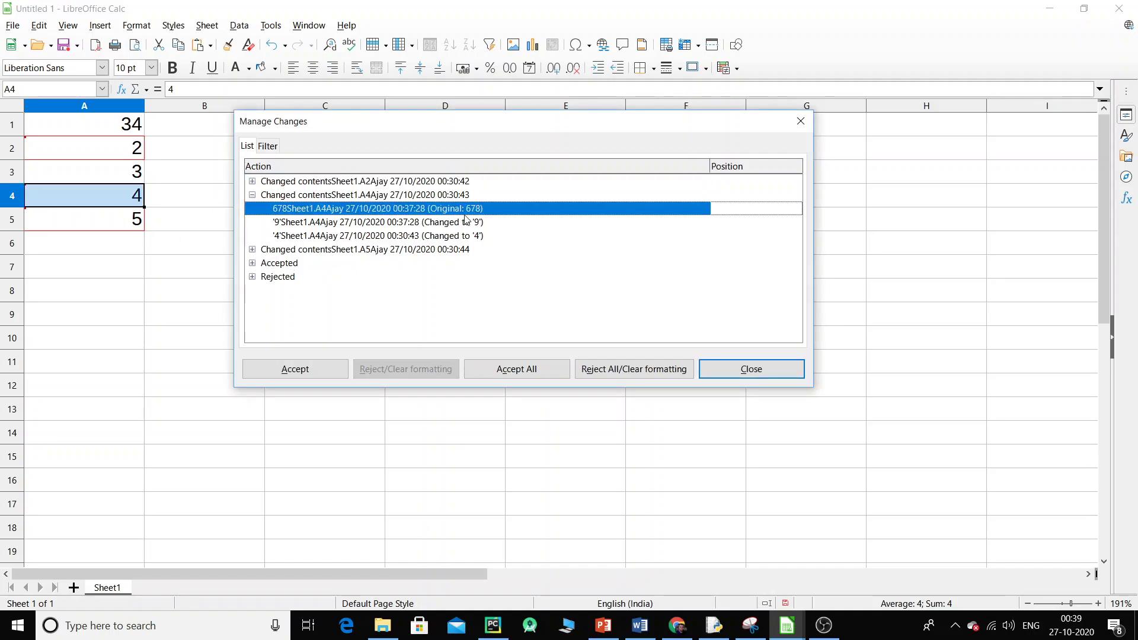
pyautogui.click(294, 369)
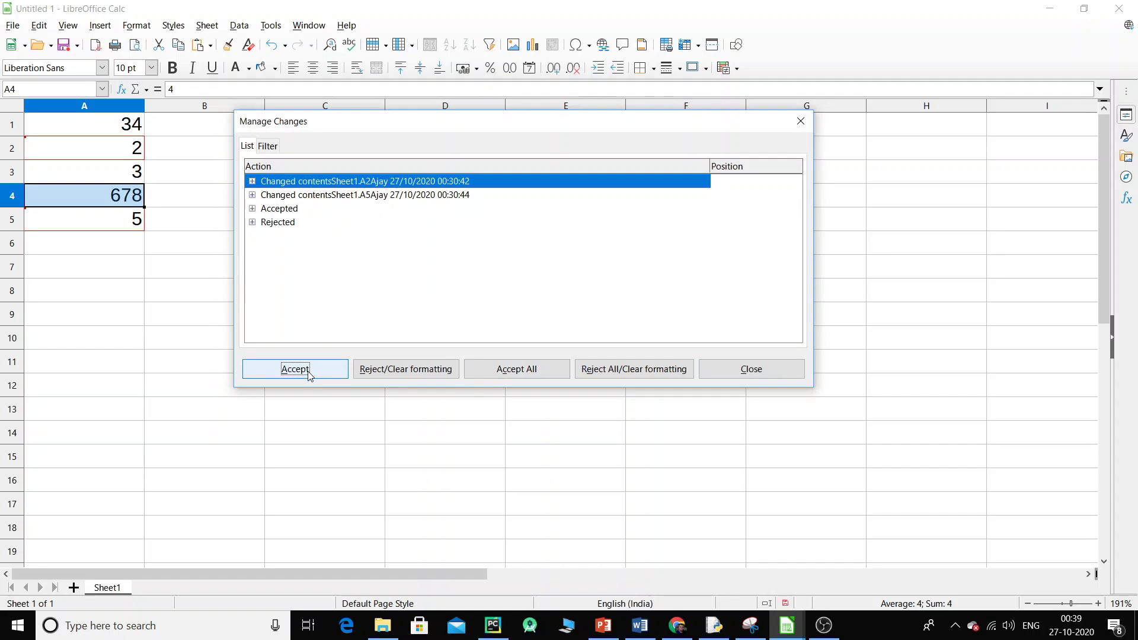
# Accept the change to 10 for cell A5, close the change management dialog and select cell C8
pyautogui.click(252, 196)
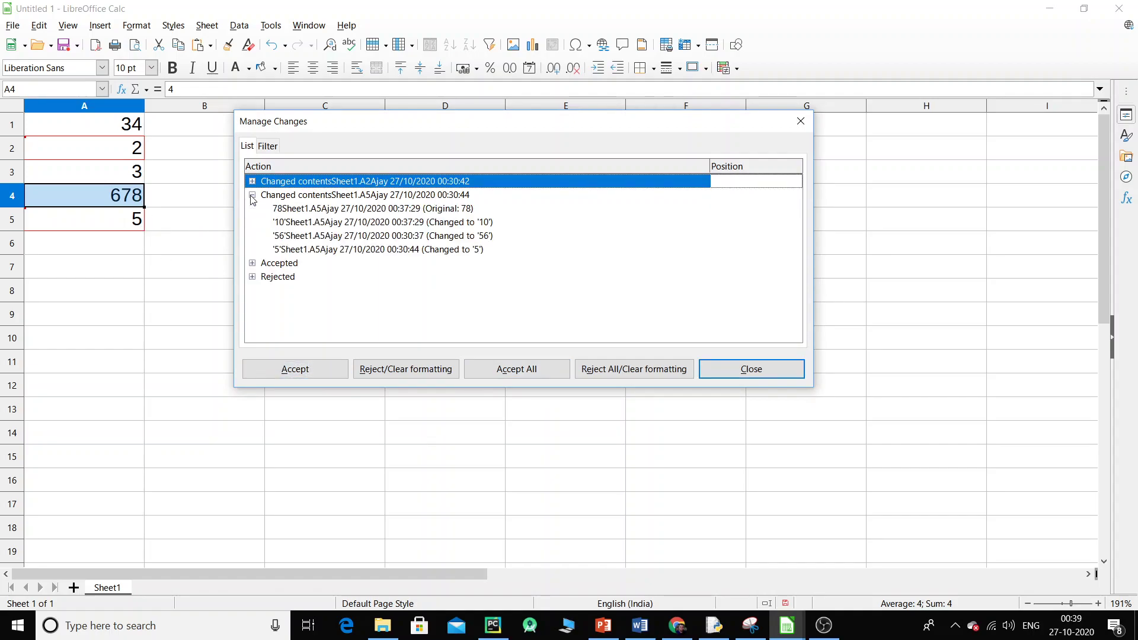
pyautogui.click(497, 224)
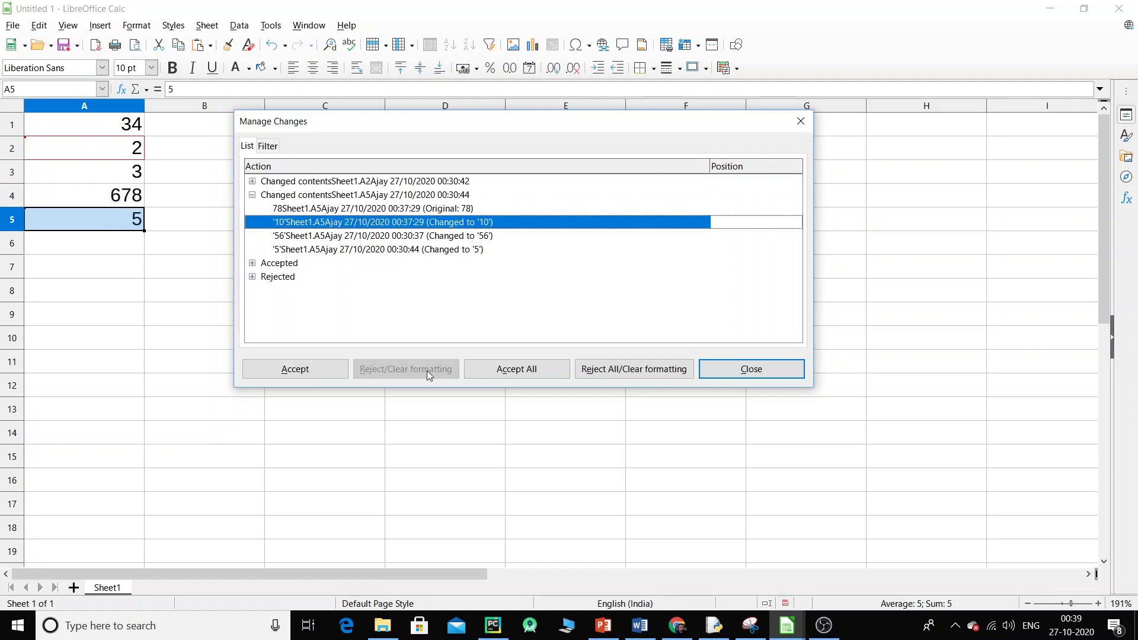
pyautogui.click(326, 368)
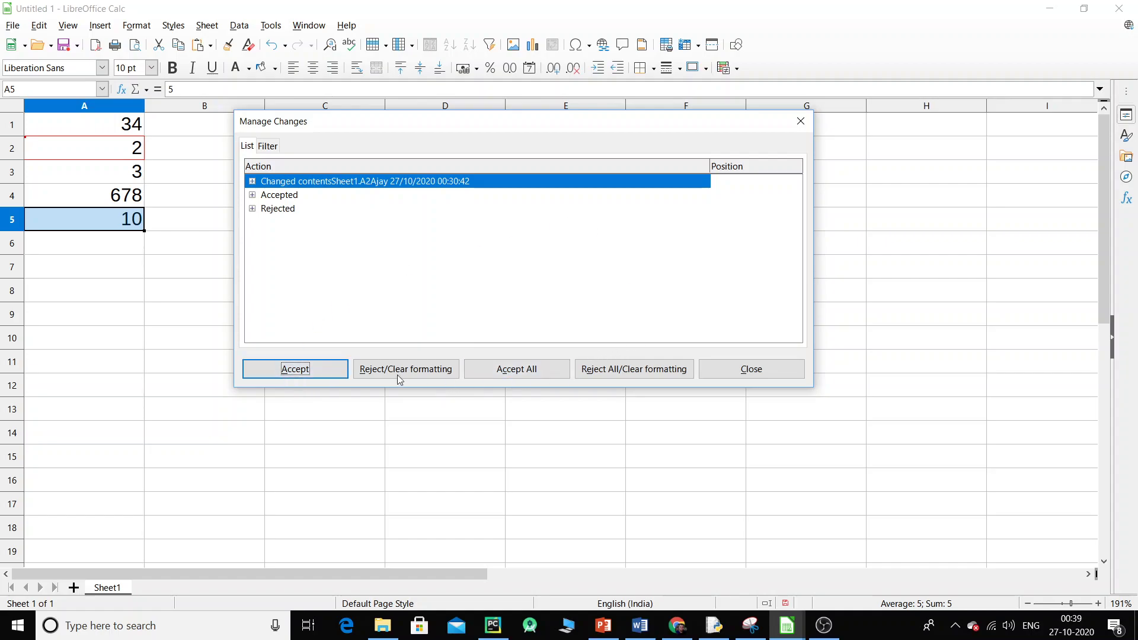
pyautogui.click(769, 369)
pyautogui.click(322, 287)
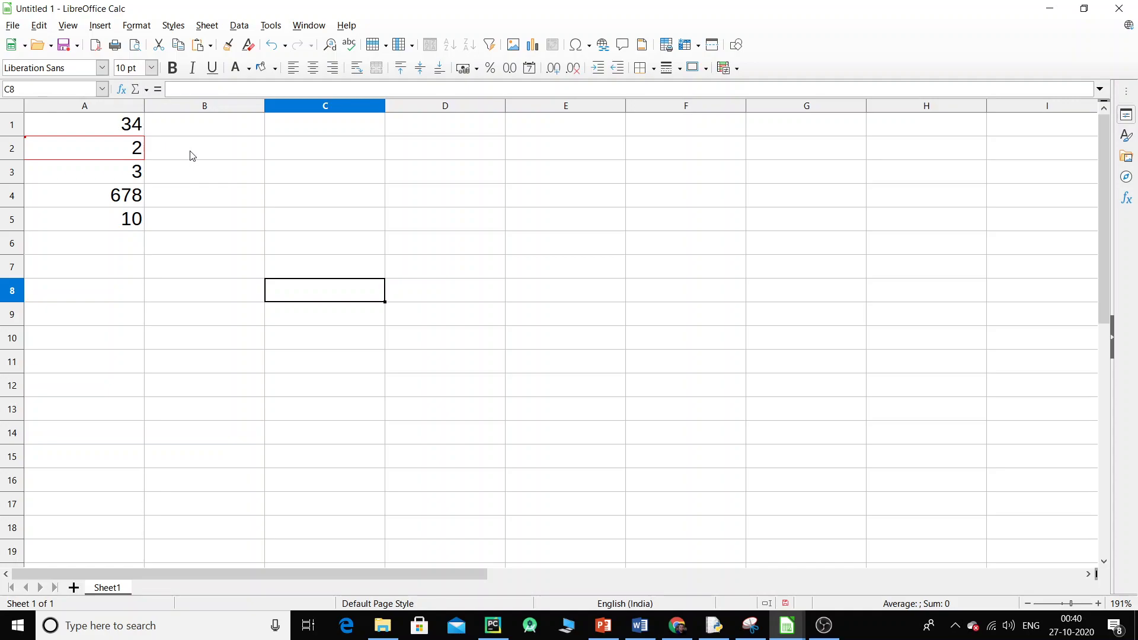
# Open the settings for showing tracked changes and close them without altering any filter
pyautogui.click(38, 25)
pyautogui.moveTo(143, 219)
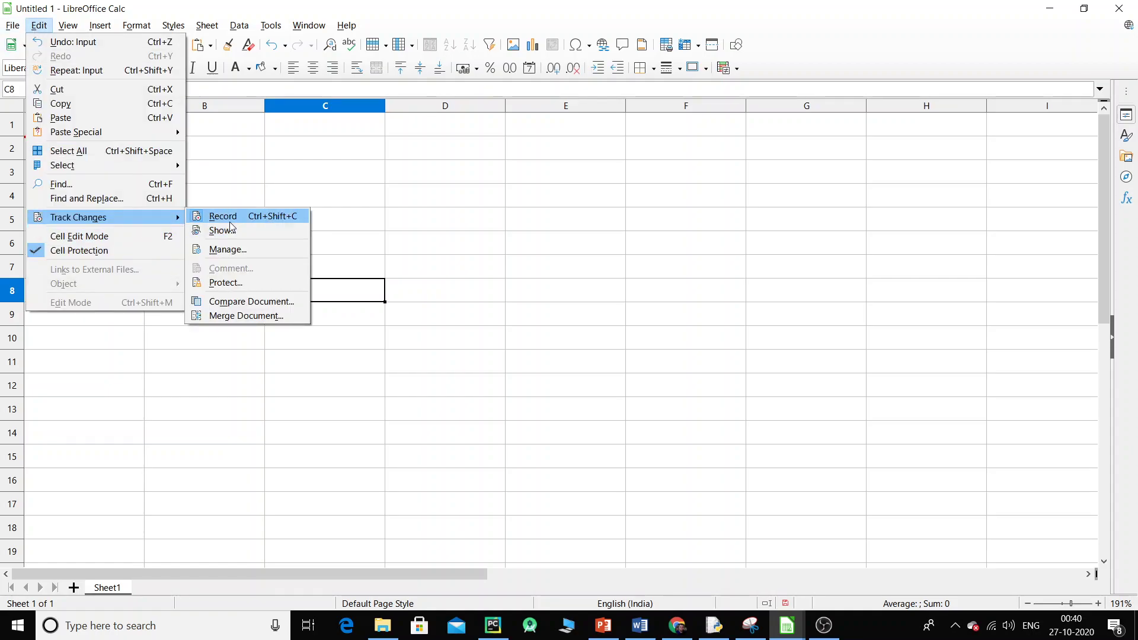
pyautogui.click(222, 230)
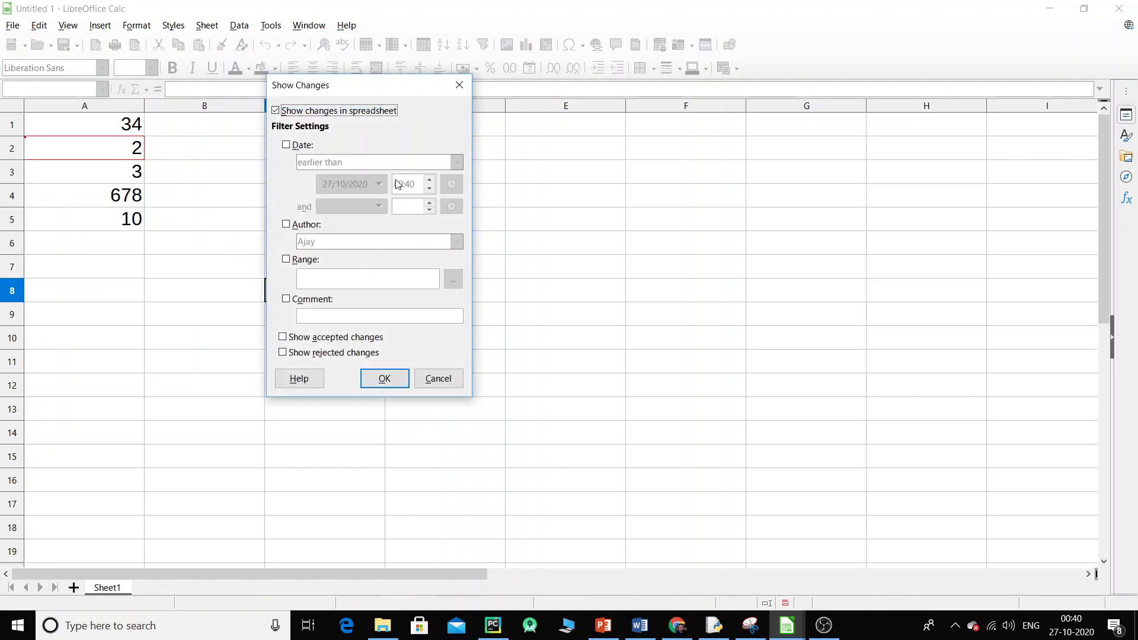
pyautogui.click(460, 85)
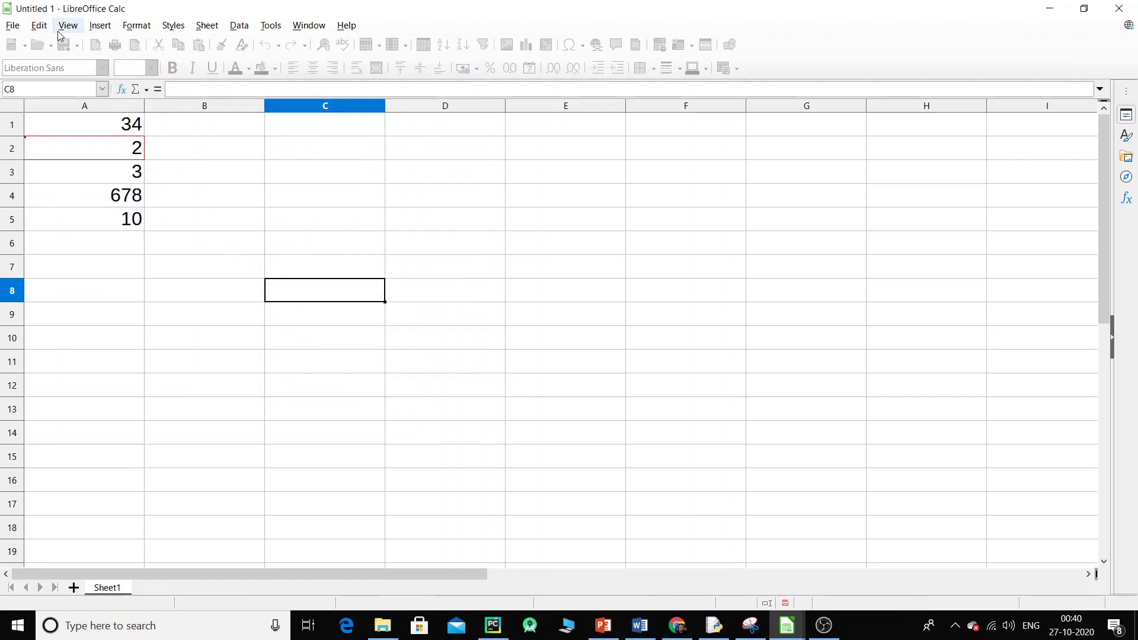
# Open the change management dialog and expand the pending change for cell A2 to examine its recorded values
pyautogui.click(50, 29)
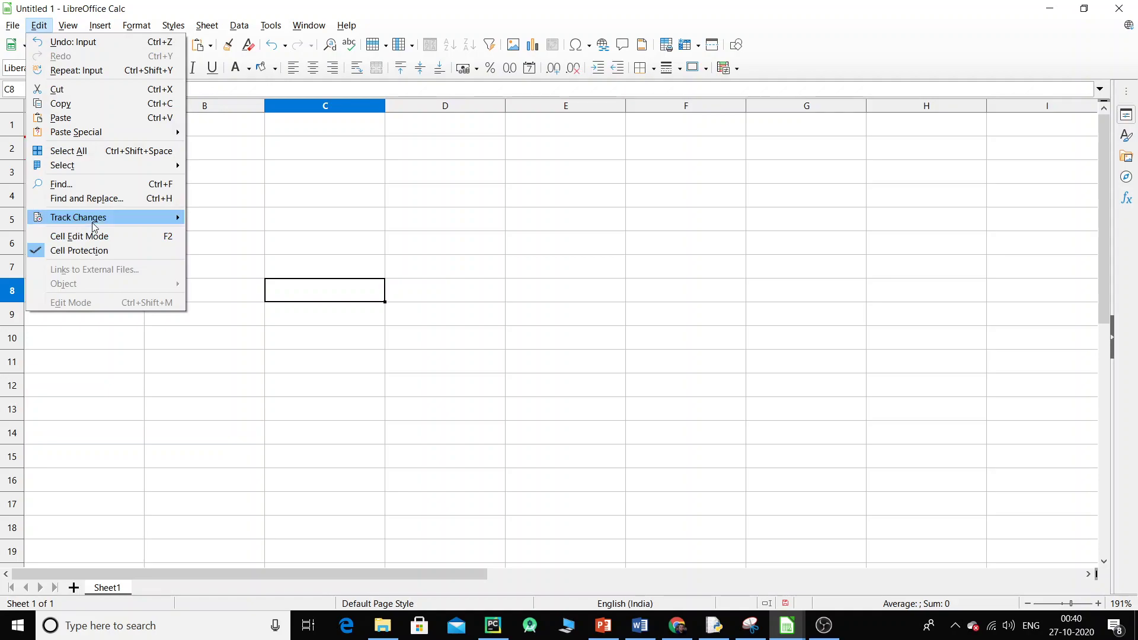
pyautogui.moveTo(93, 225)
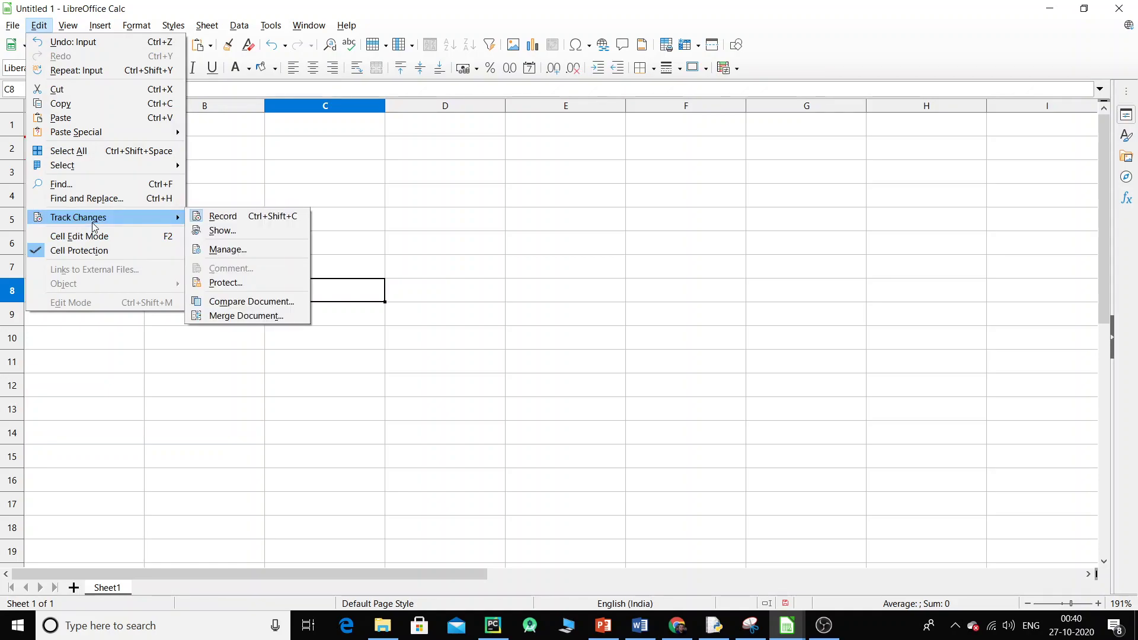
pyautogui.click(231, 256)
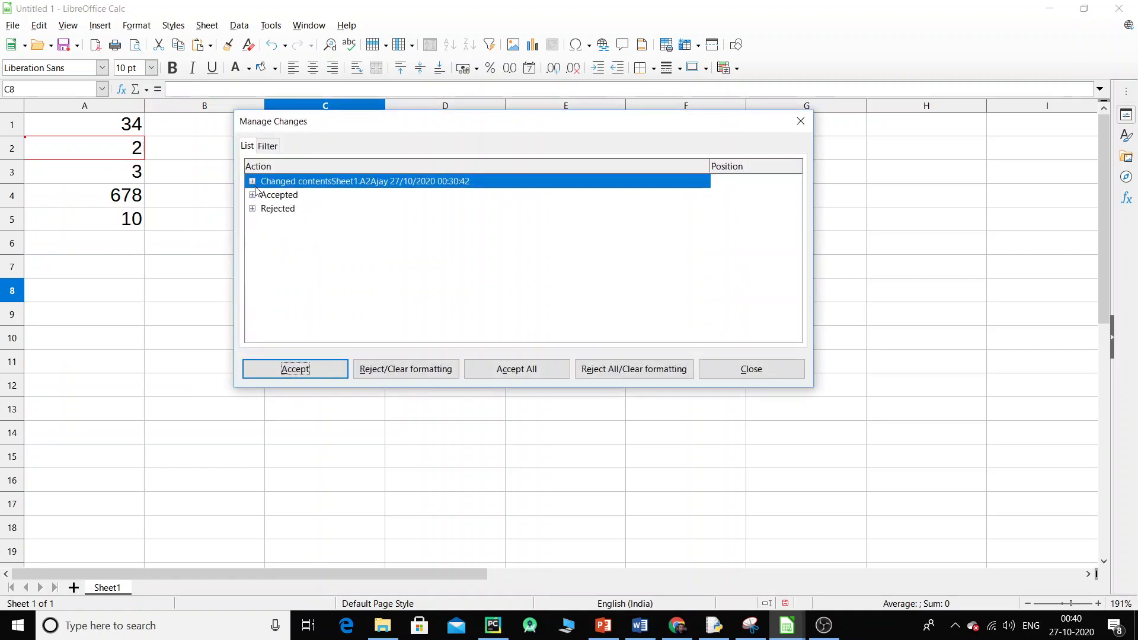
pyautogui.click(253, 183)
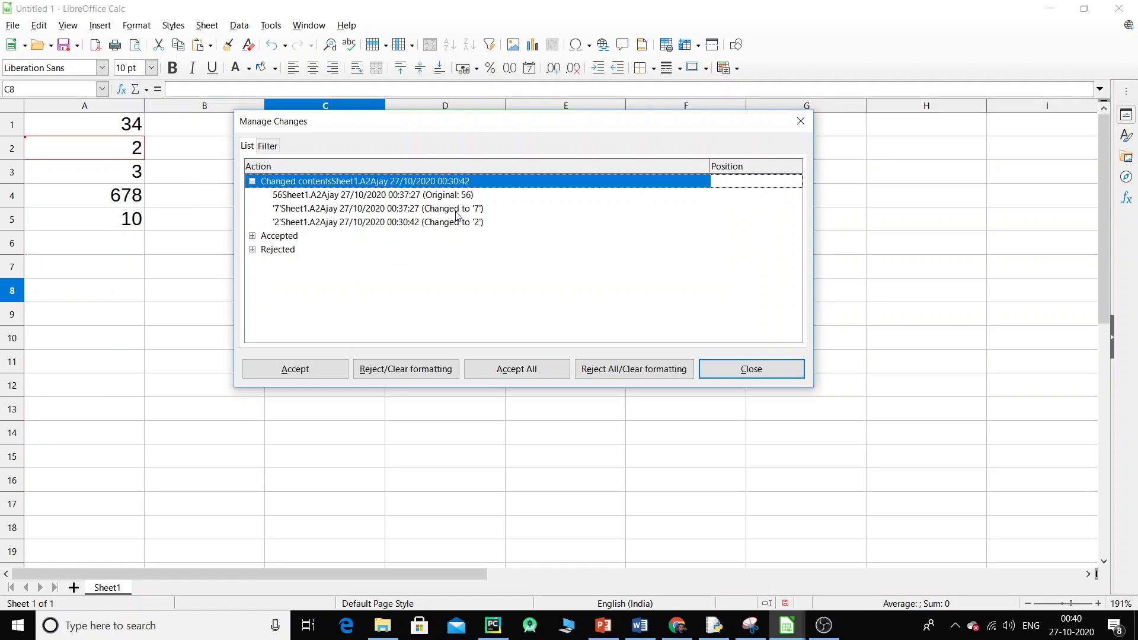
# Expand the accepted and rejected changes, review both lists and close the change management dialog
pyautogui.click(252, 236)
pyautogui.scroll(-1, 363, 236)
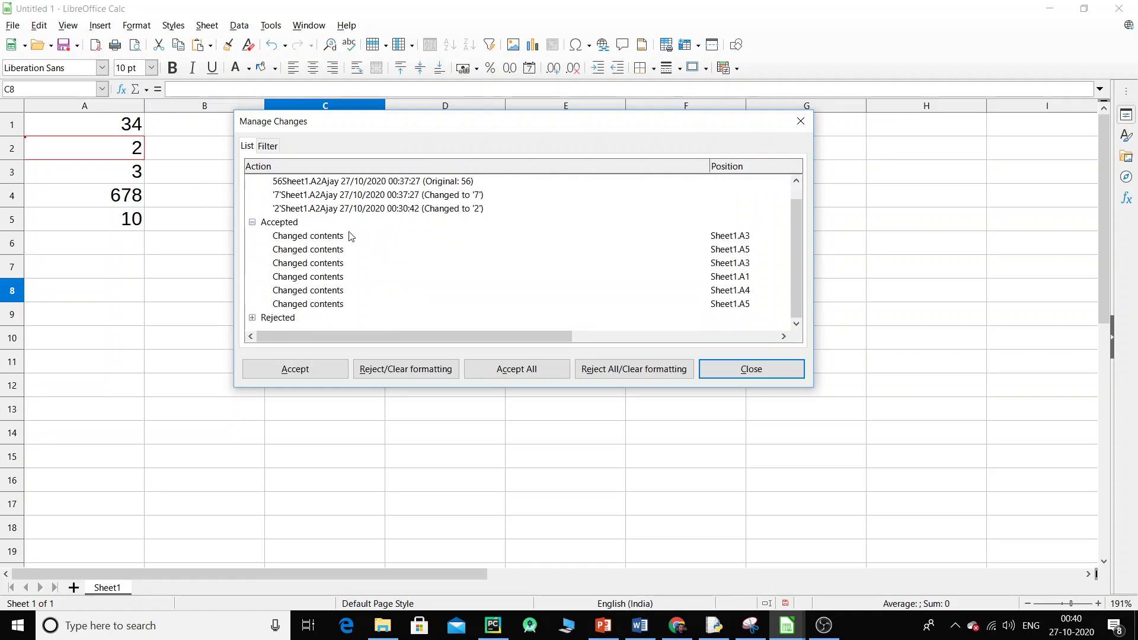
pyautogui.click(296, 249)
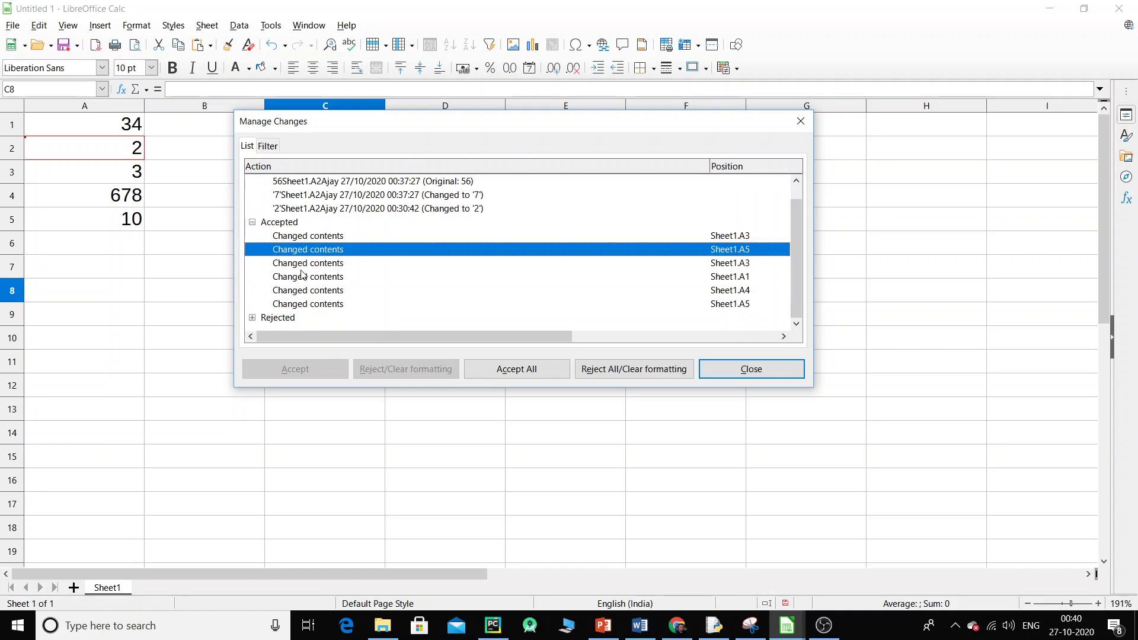
pyautogui.click(252, 318)
pyautogui.scroll(-2, 443, 240)
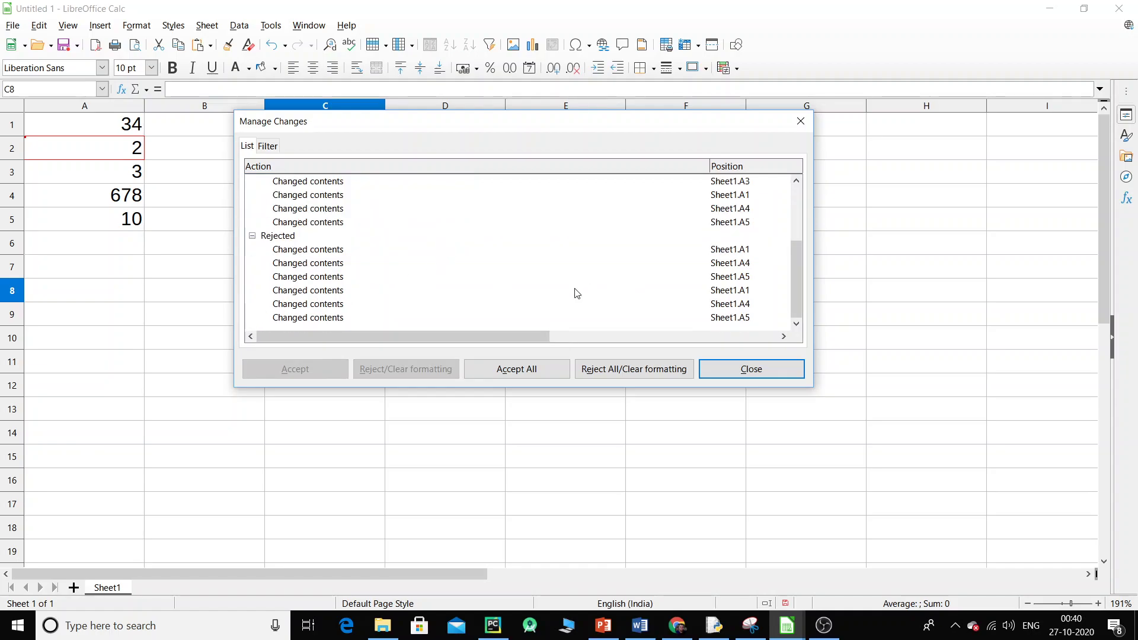
pyautogui.scroll(3, 575, 293)
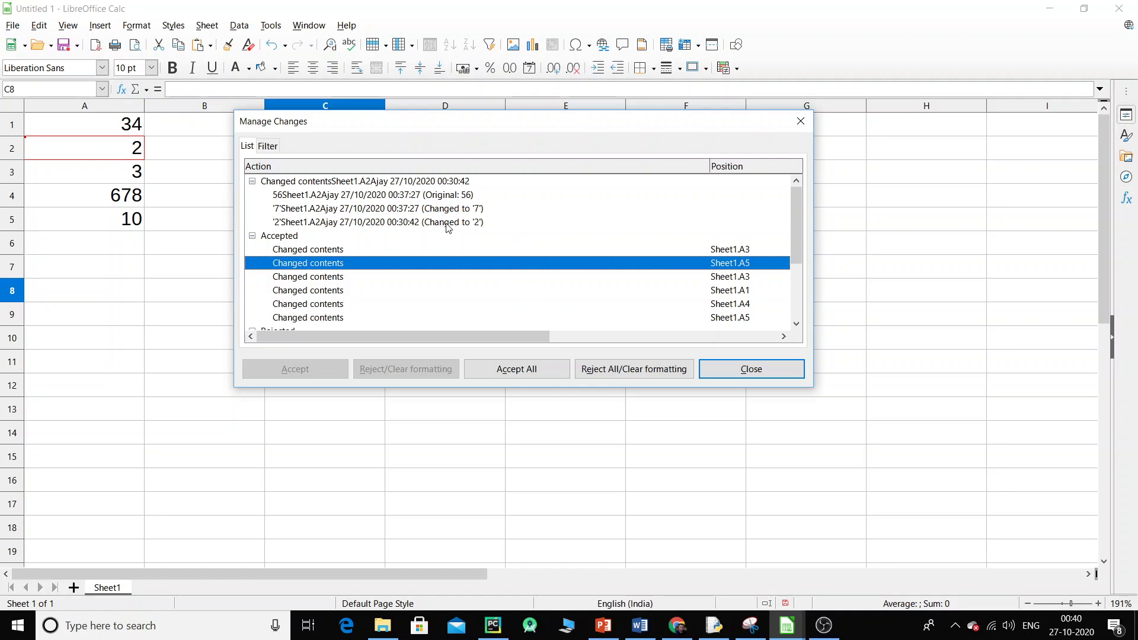
pyautogui.click(800, 121)
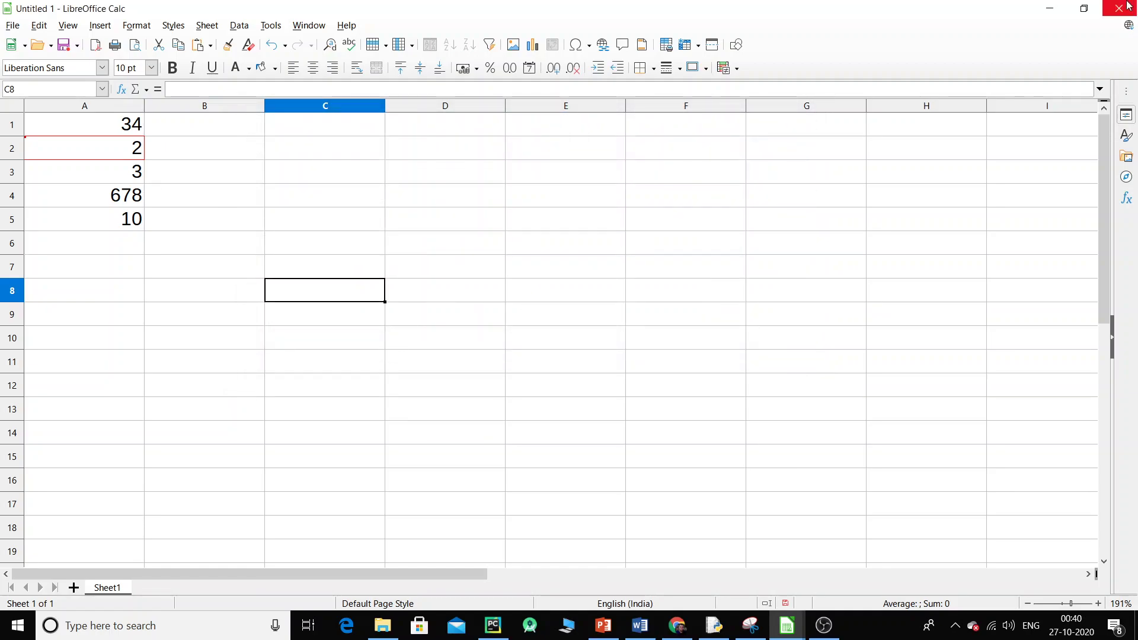
# Close the untitled spreadsheet without saving it and close doc1.ods
pyautogui.click(1118, 16)
pyautogui.click(620, 335)
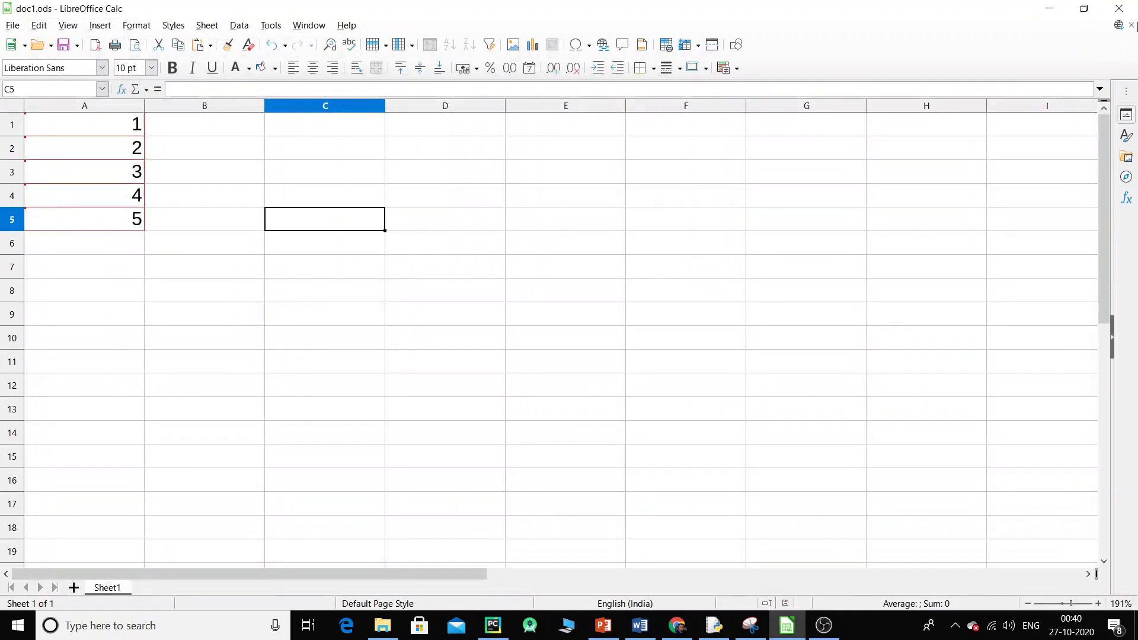
pyautogui.click(1126, 16)
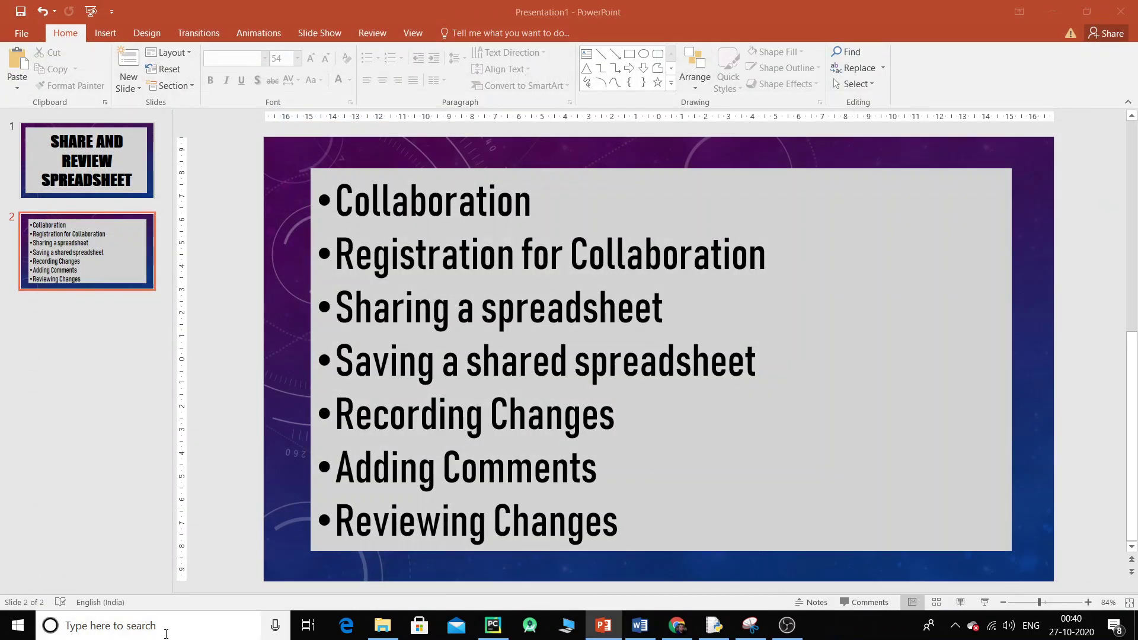
# Search for calc and launch LibreOffice Calc with a blank spreadsheet
pyautogui.click(166, 629)
pyautogui.write('cal')
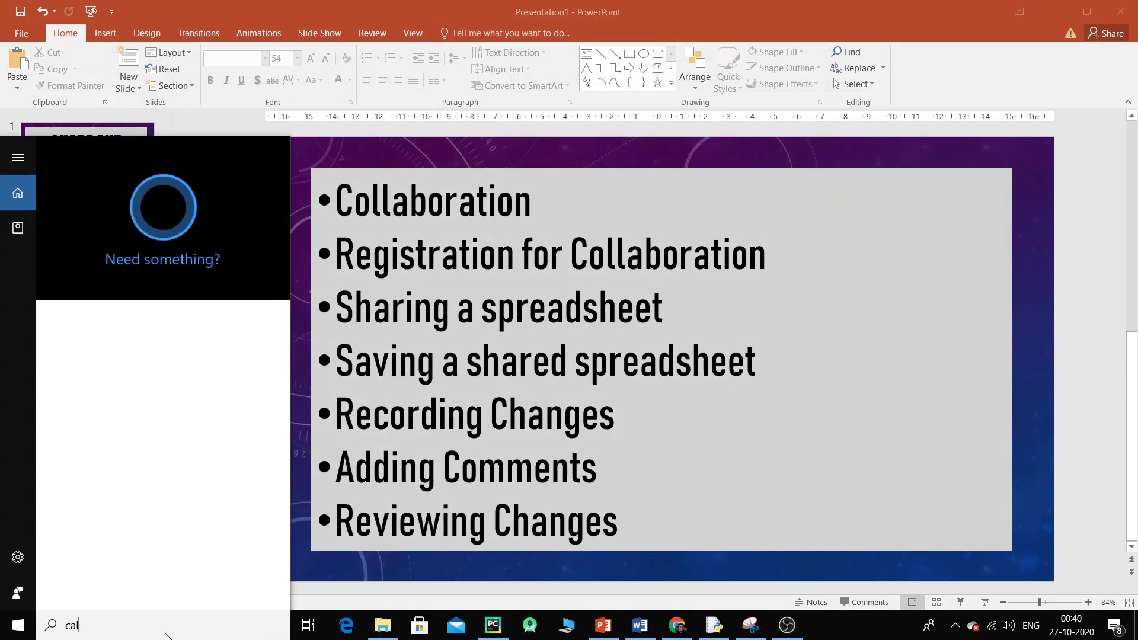
pyautogui.write('c')
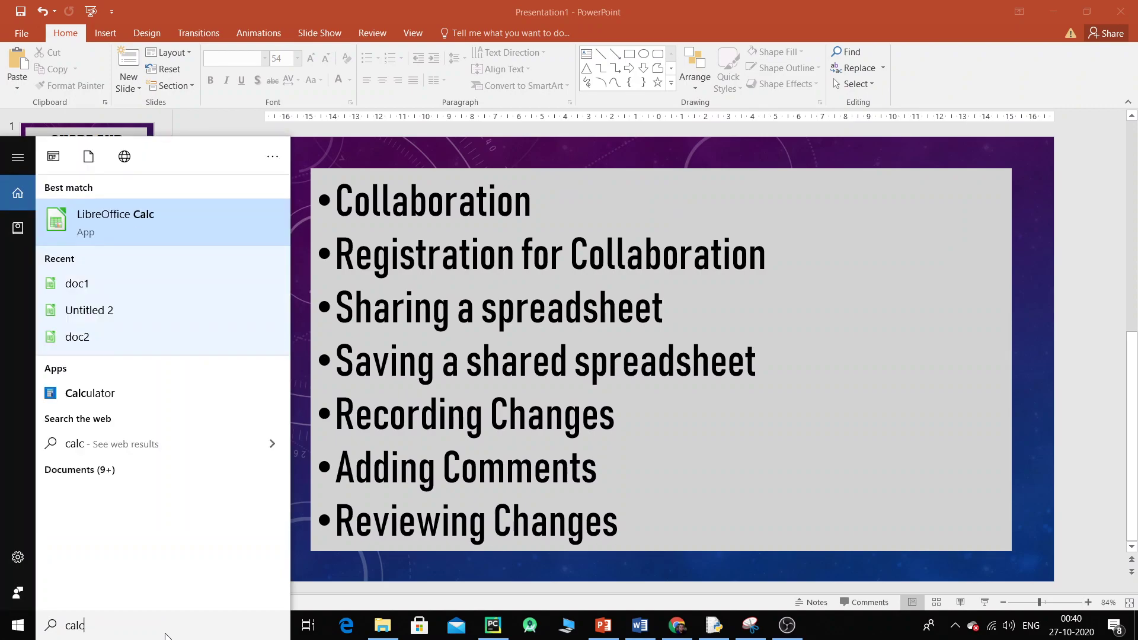
pyautogui.press('Return')
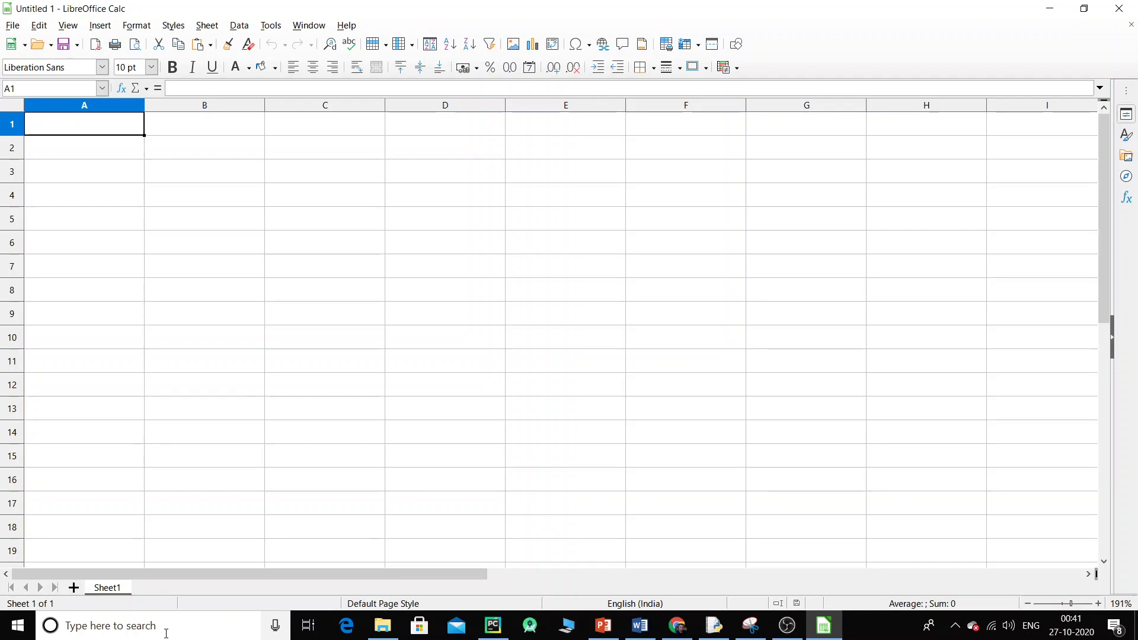
# Enter the numbers 1, 2, 3, 4 and 5 in cells A1 to A5
pyautogui.write('1')
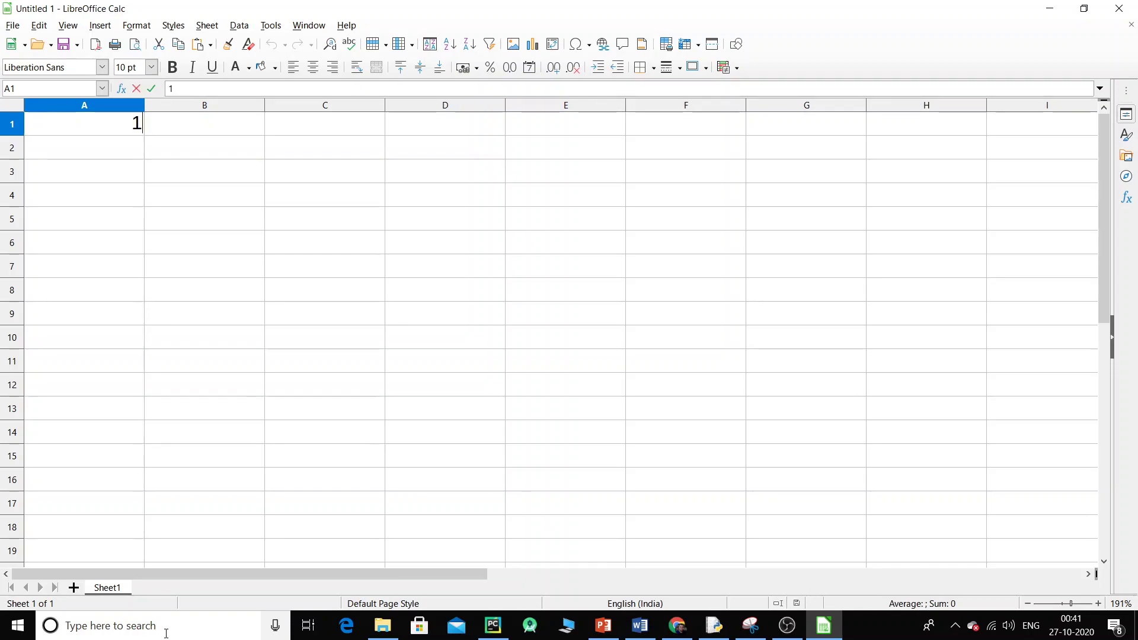
pyautogui.press('Return')
pyautogui.write('2')
pyautogui.press('Return')
pyautogui.write('3')
pyautogui.press('Return')
pyautogui.write('4')
pyautogui.press('Return')
pyautogui.write('5')
pyautogui.press('Return')
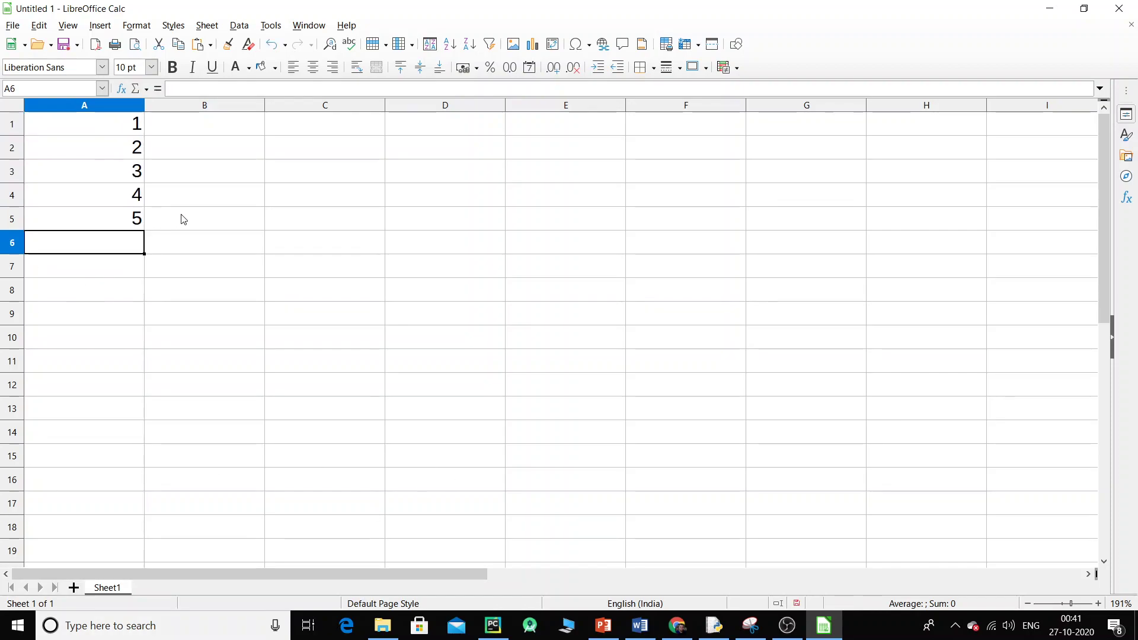
# Save the spreadsheet as doc1.ods in the Documents folder, replacing the existing file
pyautogui.hotkey('ctrl', 's')
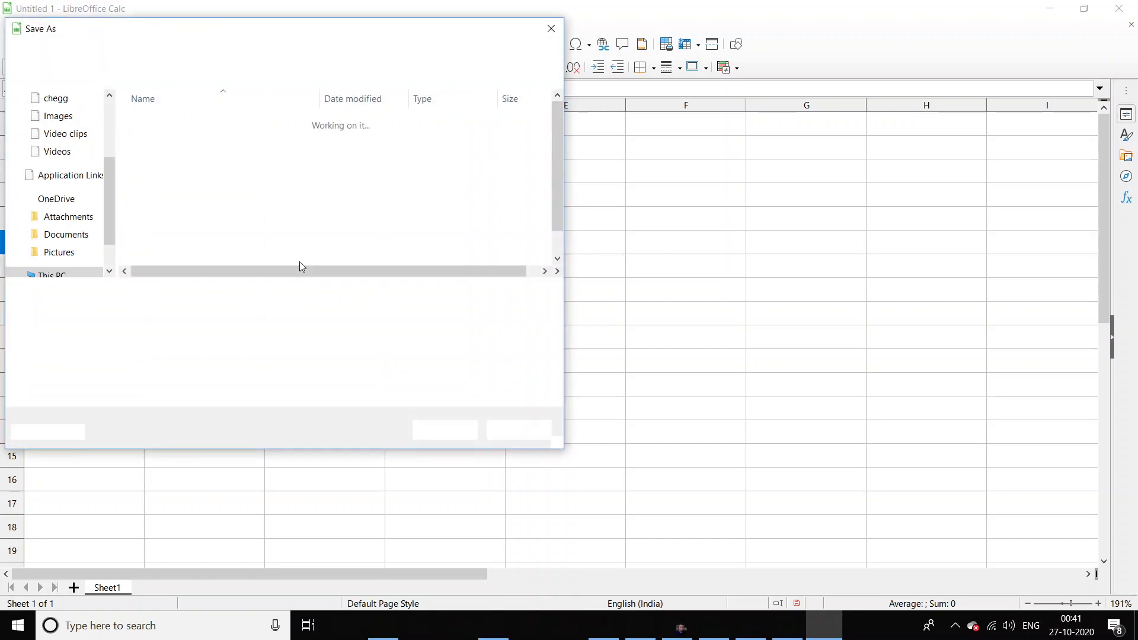
pyautogui.write('doc')
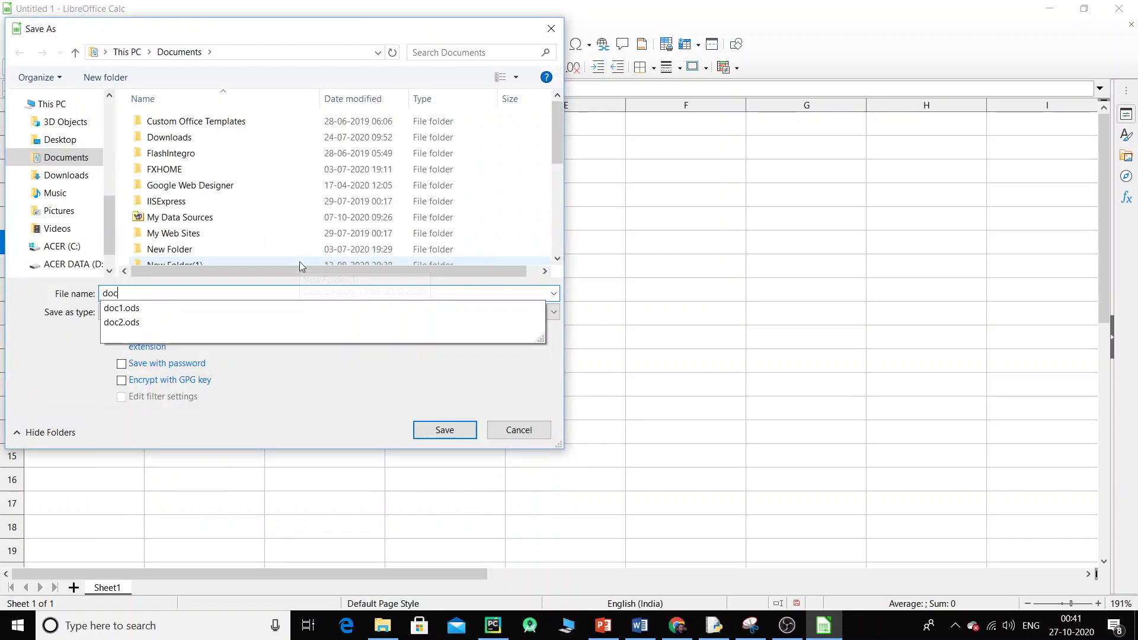
pyautogui.write('1')
pyautogui.press('Down')
pyautogui.press('Return')
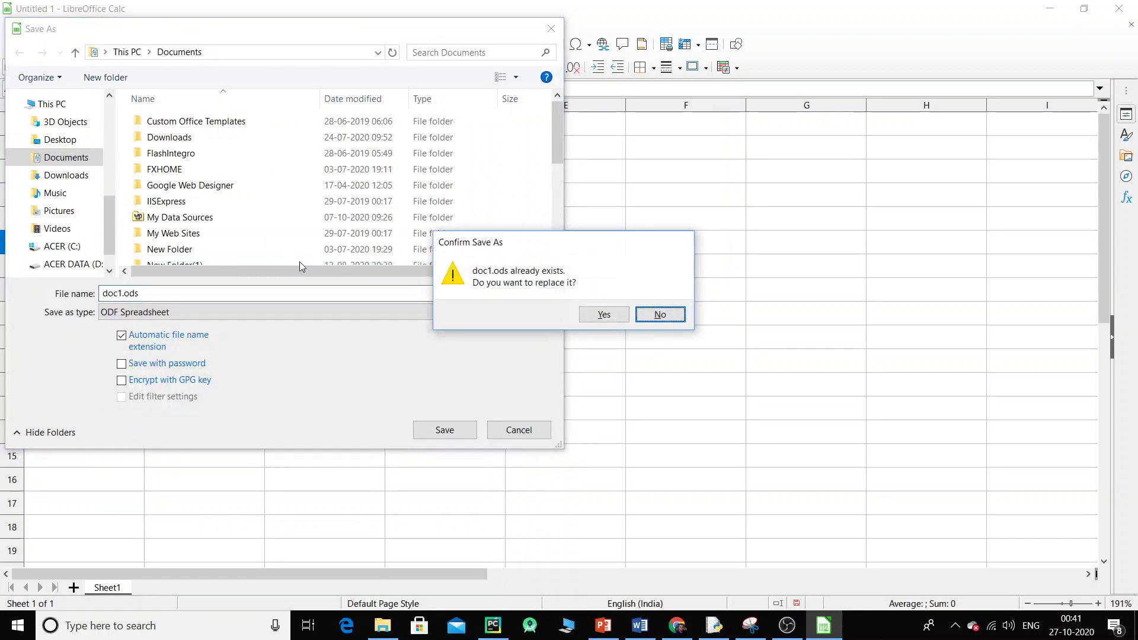
pyautogui.click(590, 318)
# Create another new blank spreadsheet
pyautogui.click(13, 24)
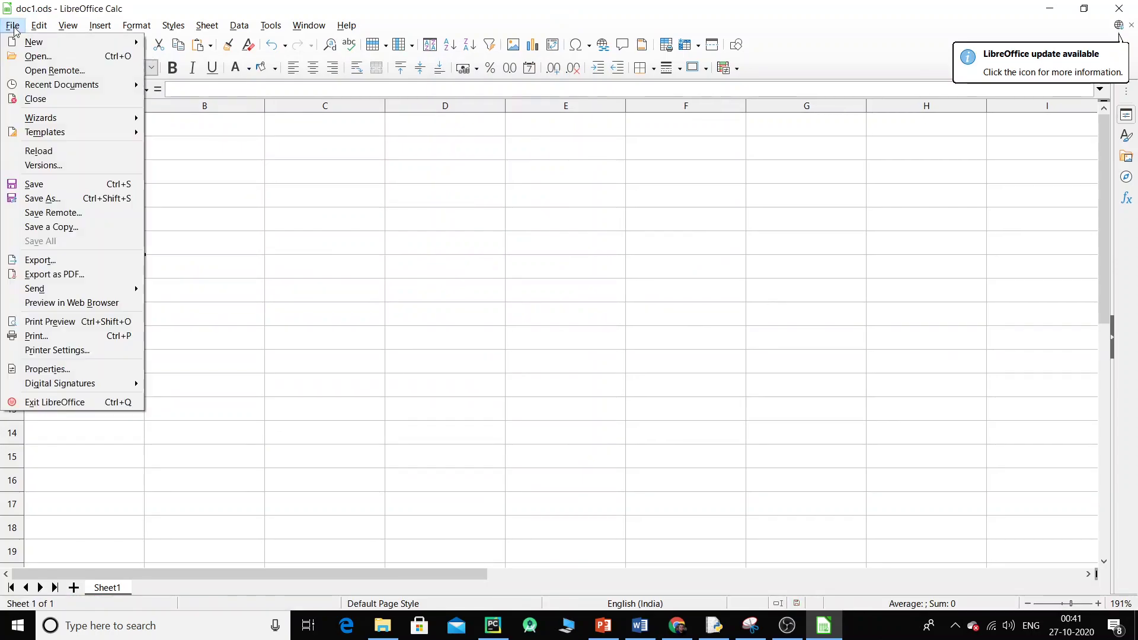
pyautogui.moveTo(33, 42)
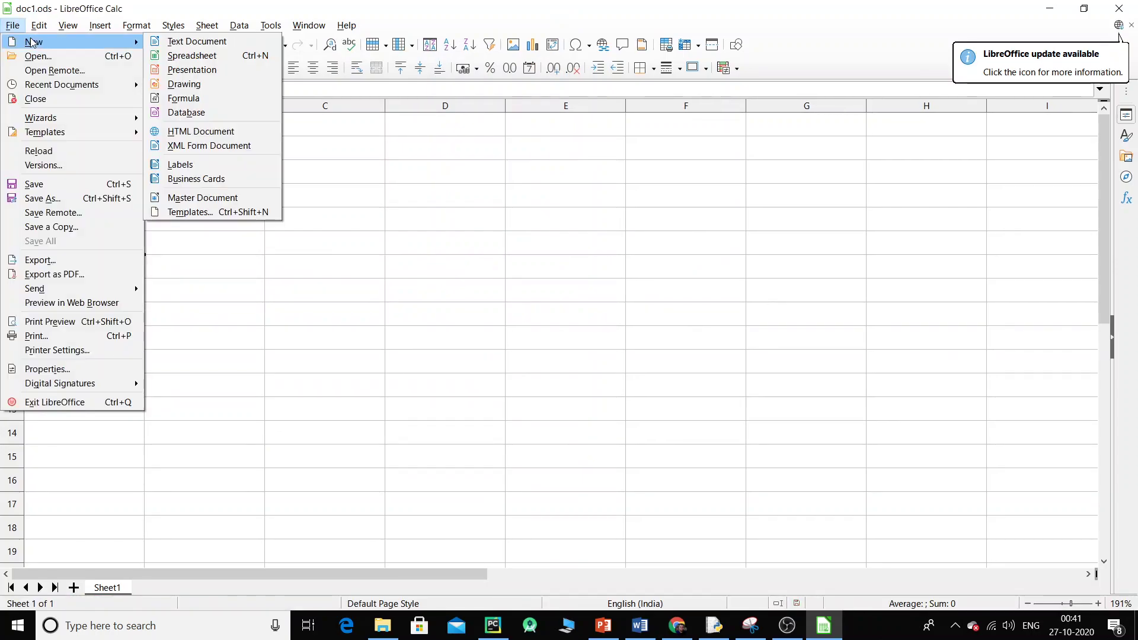
pyautogui.click(228, 60)
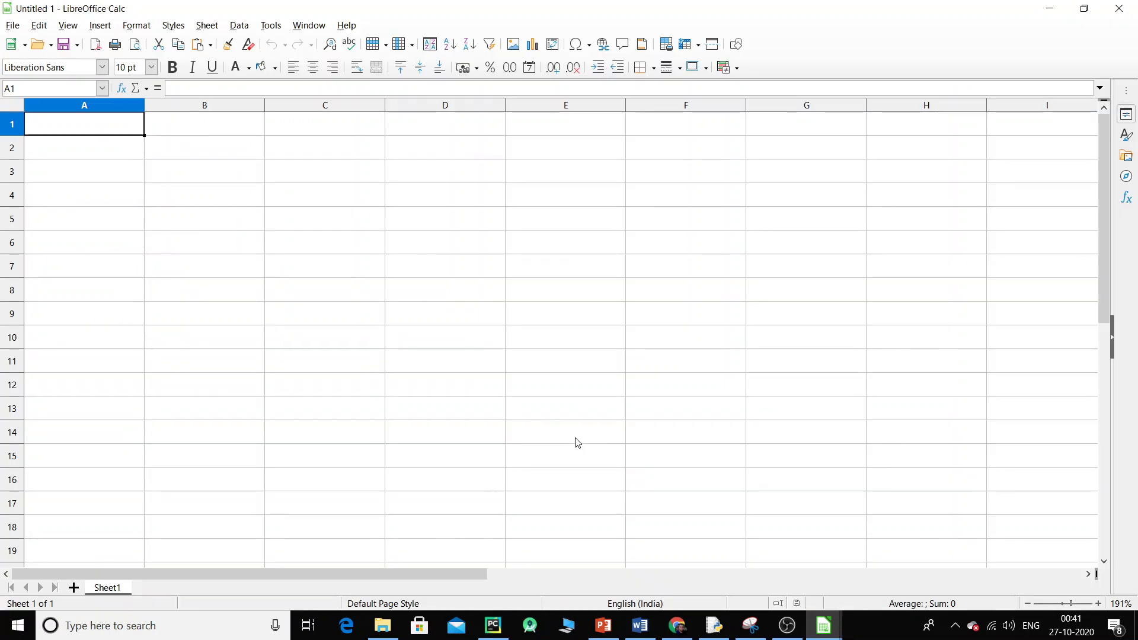
# Enter 45, 67, 89, 90 and 56 in cells A1 to A5 and return to cell A1
pyautogui.write('45')
pyautogui.press('Return')
pyautogui.write('67')
pyautogui.press('Return')
pyautogui.write('89')
pyautogui.press('Return')
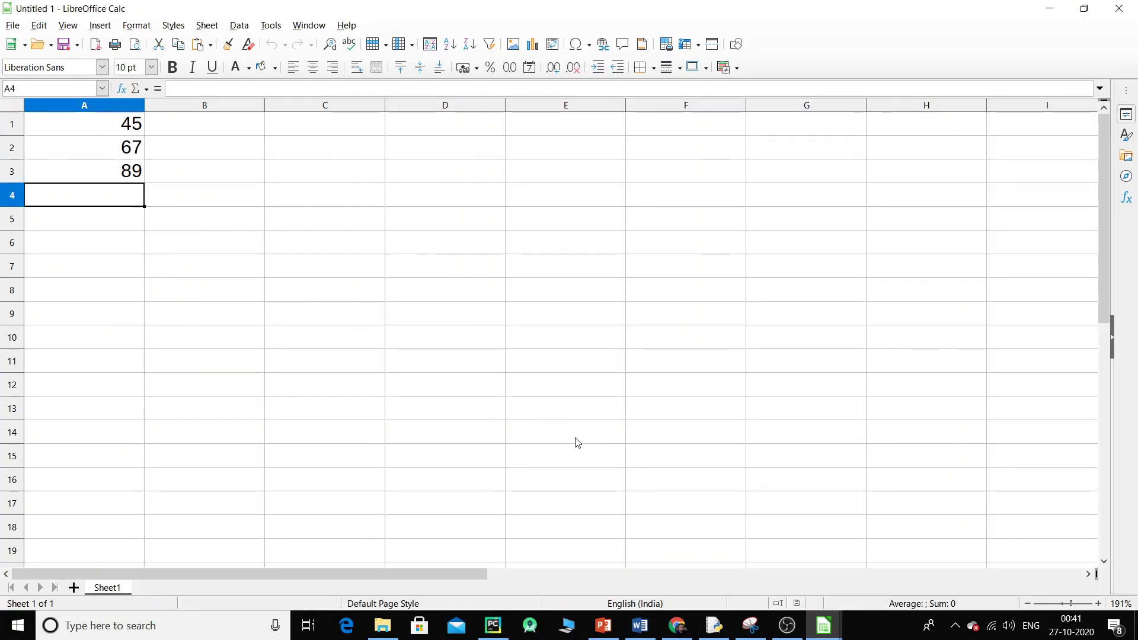
pyautogui.write('90')
pyautogui.press('Return')
pyautogui.write('56')
pyautogui.press('Return')
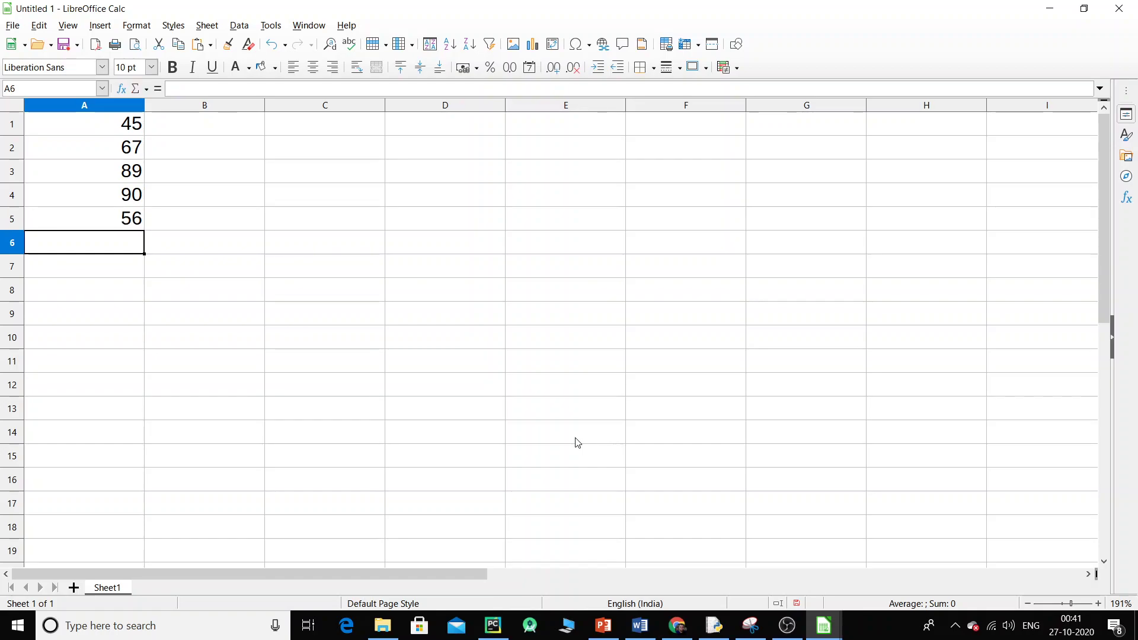
pyautogui.press('Up')
pyautogui.press('Up')
pyautogui.press('Up')
pyautogui.press('Up')
pyautogui.press('Up')
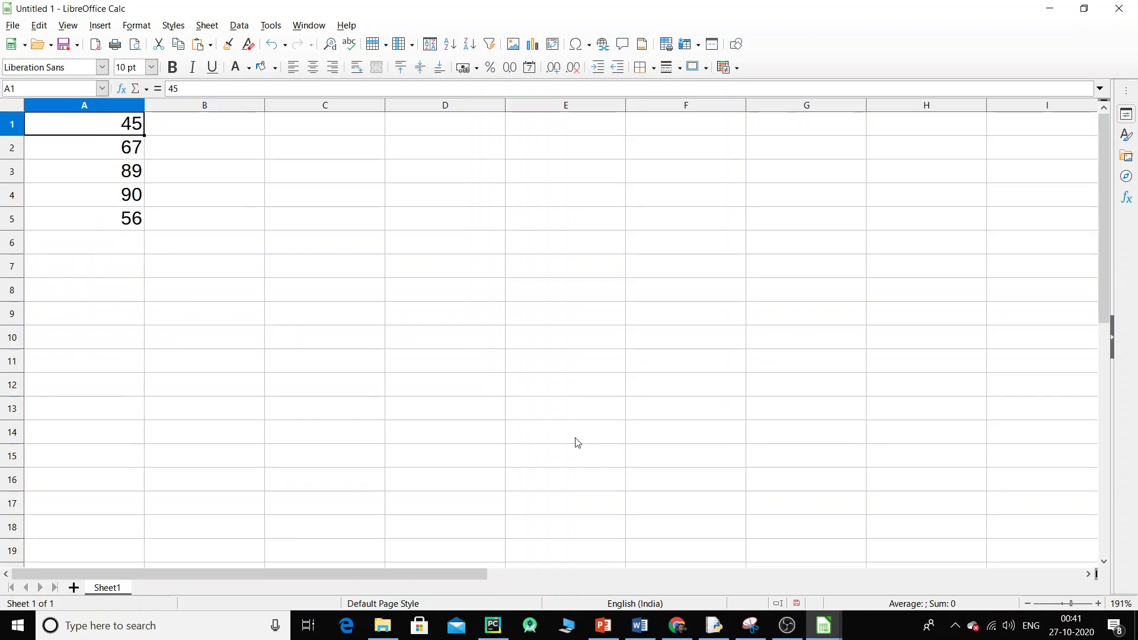
# Turn on change recording for the new spreadsheet
pyautogui.click(39, 25)
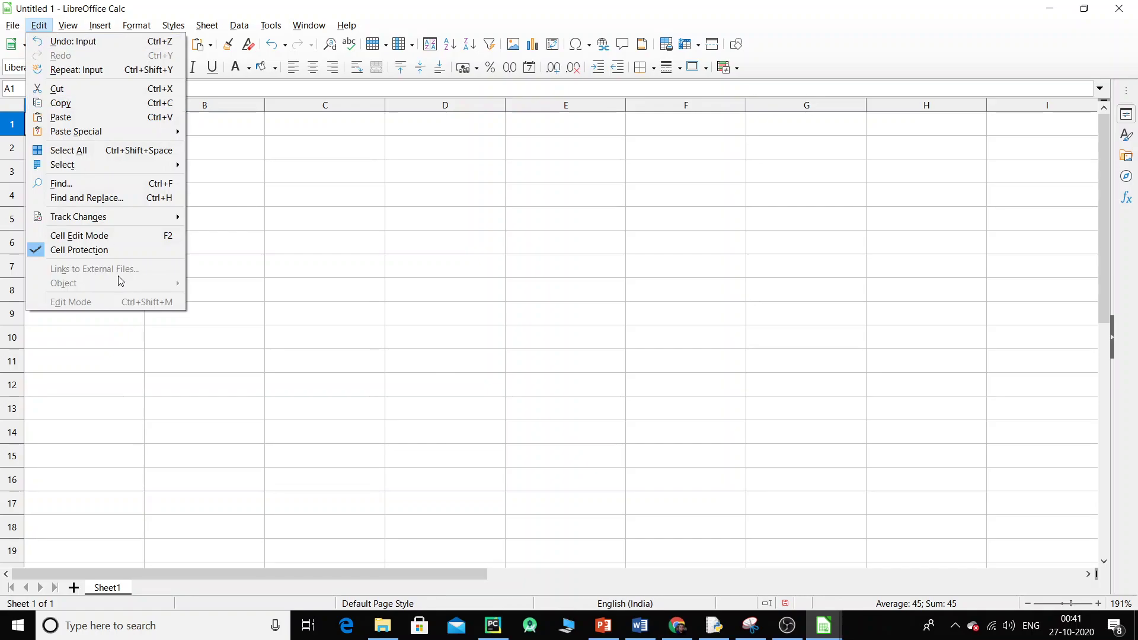
pyautogui.moveTo(93, 222)
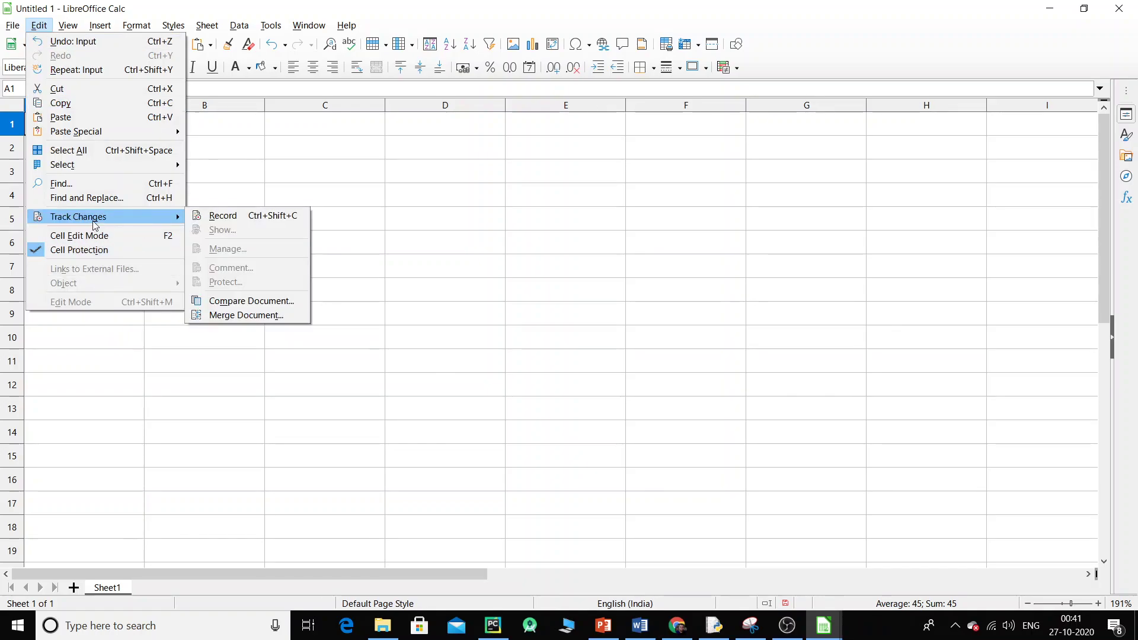
pyautogui.click(203, 217)
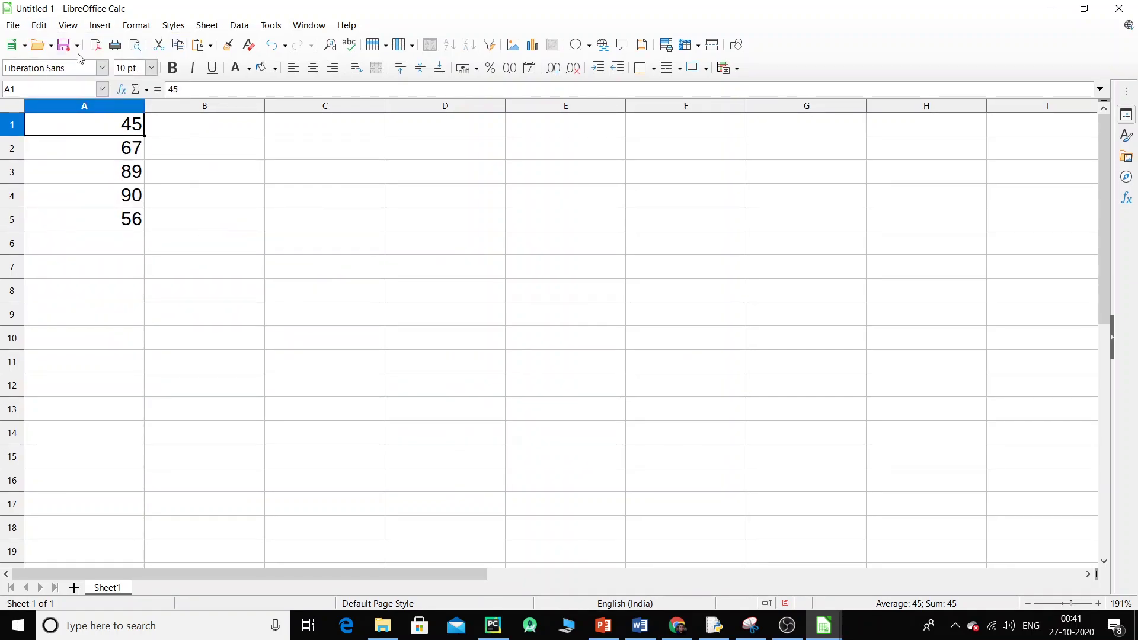
# Compare the spreadsheet with doc1.ods from the Documents folder, accepting the exit from change recording mode
pyautogui.click(39, 25)
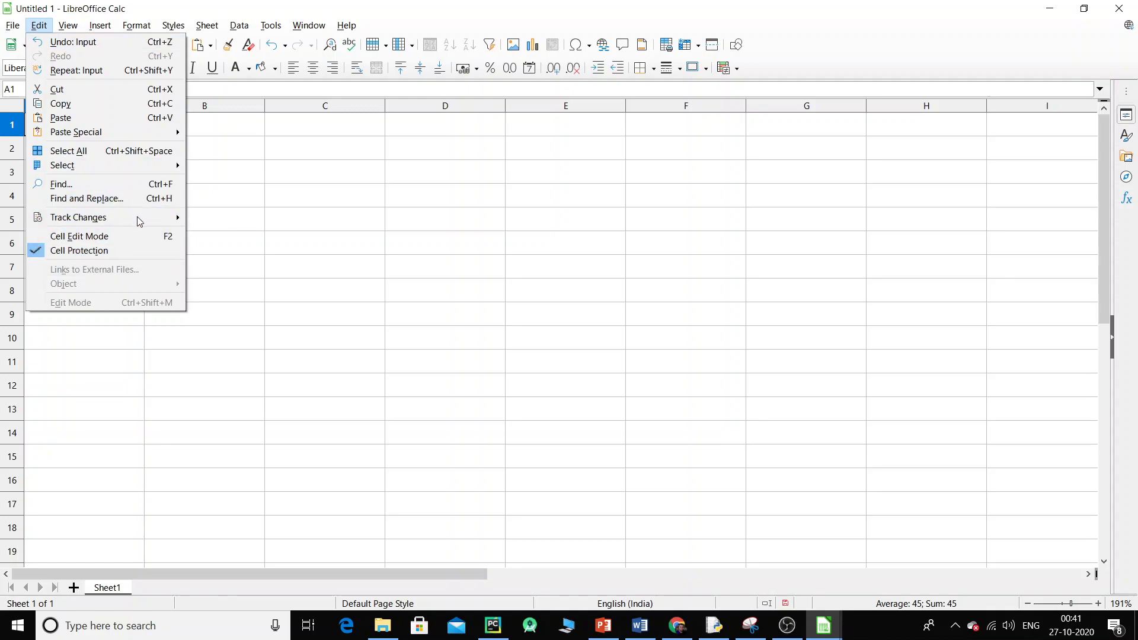
pyautogui.moveTo(137, 216)
pyautogui.click(290, 306)
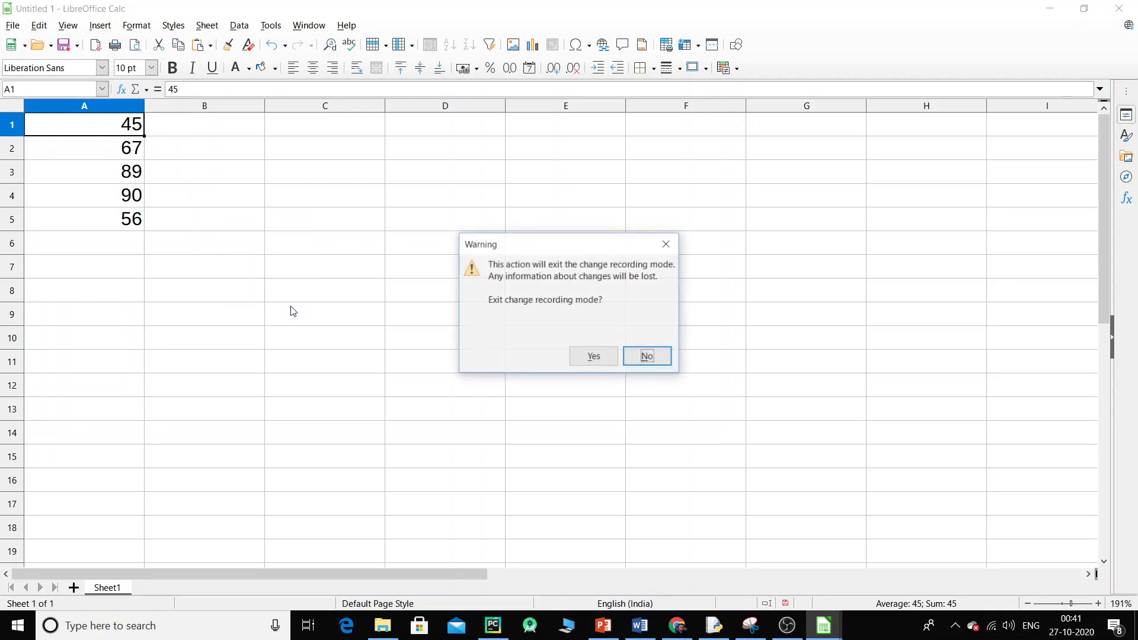
pyautogui.click(597, 357)
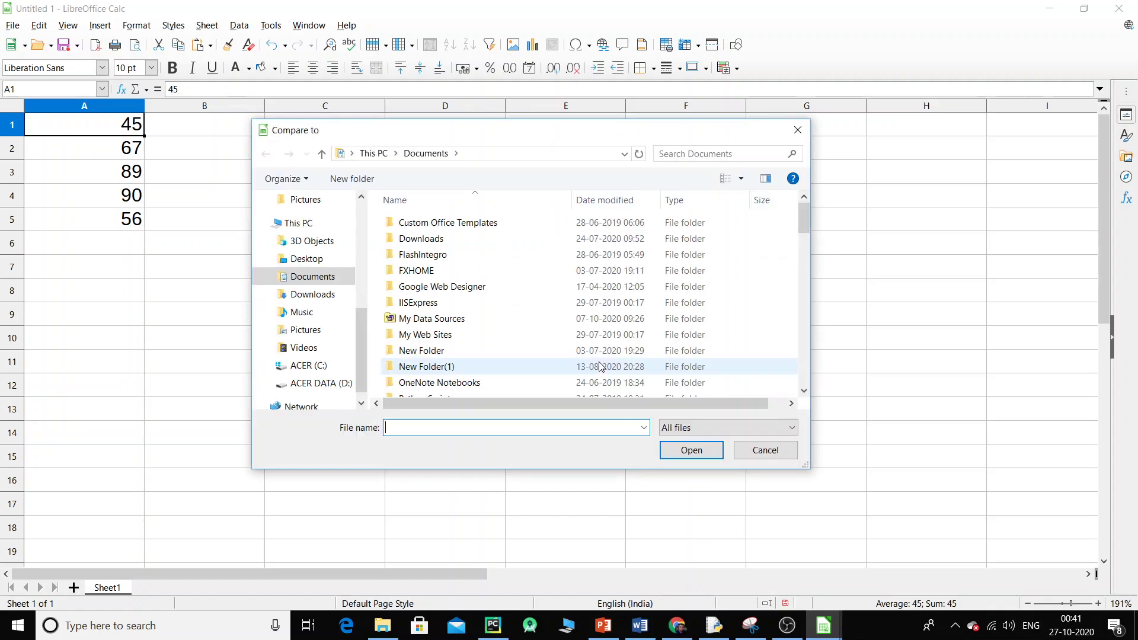
pyautogui.write('doc')
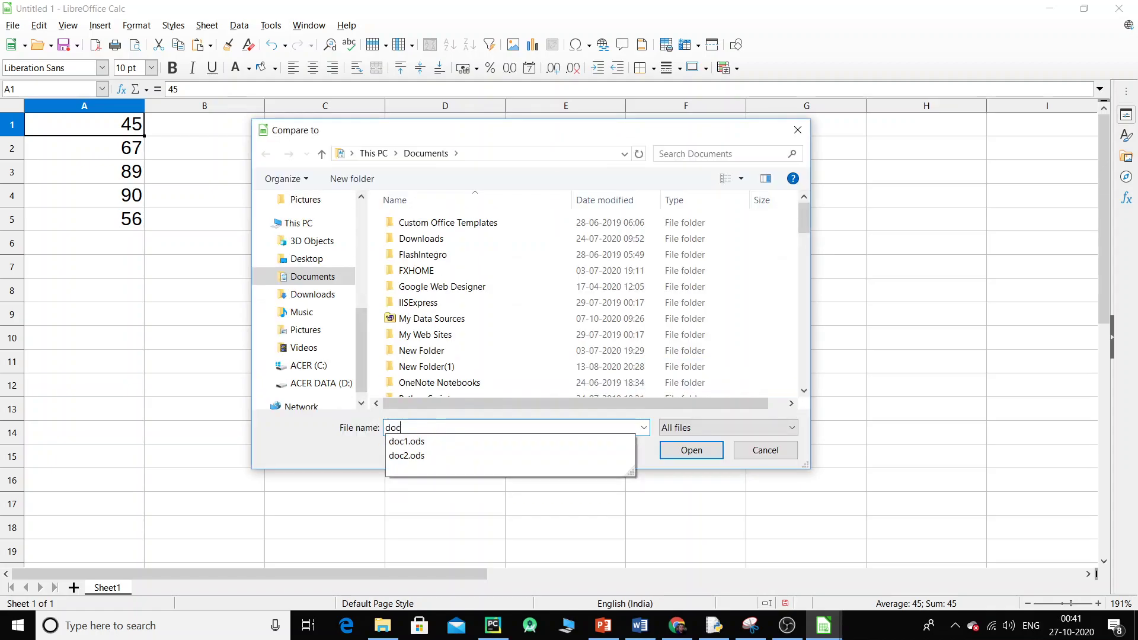
pyautogui.write('1.')
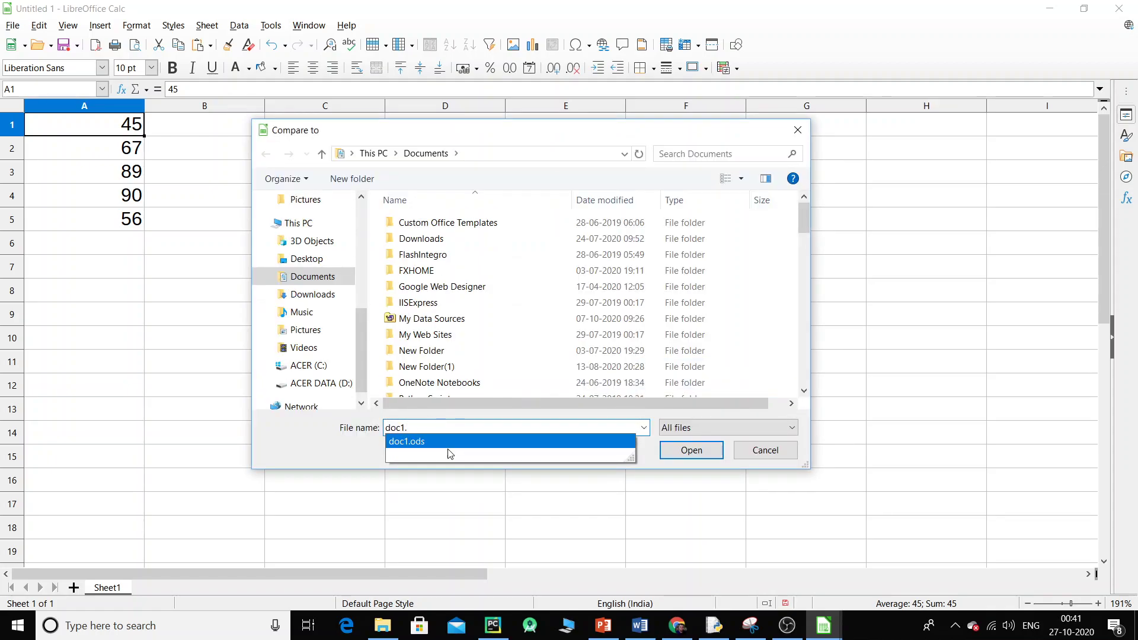
pyautogui.click(446, 446)
pyautogui.click(678, 457)
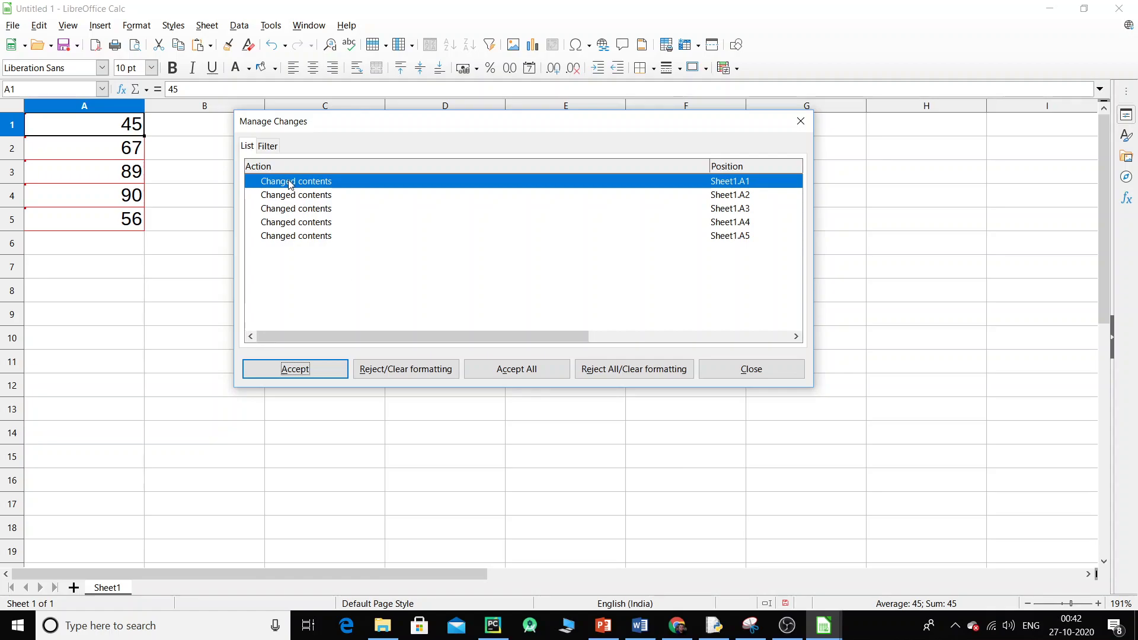
# Close the list of changes and close the untitled spreadsheet without saving
pyautogui.click(799, 126)
pyautogui.click(1118, 9)
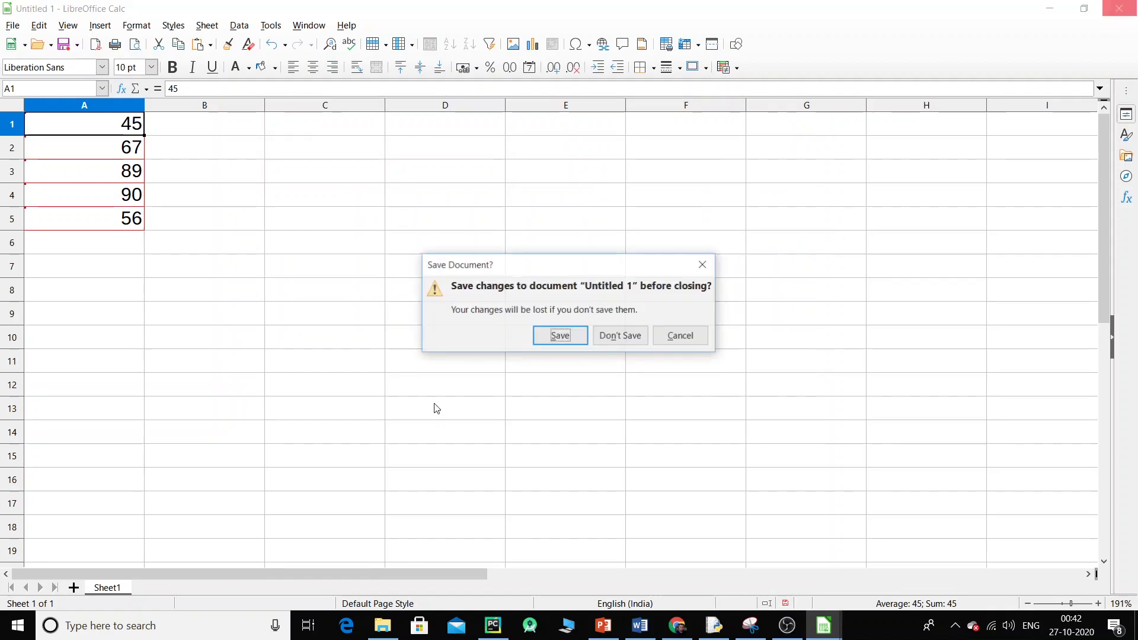
pyautogui.click(606, 341)
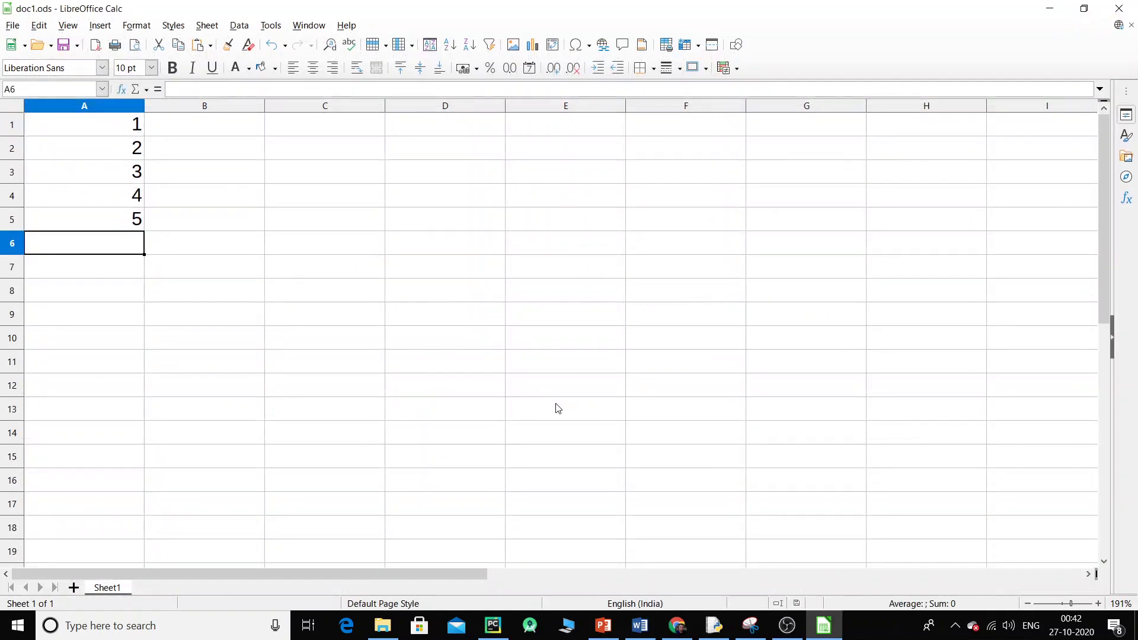
pyautogui.click(123, 148)
pyautogui.click(132, 132)
pyautogui.click(130, 175)
pyautogui.click(131, 196)
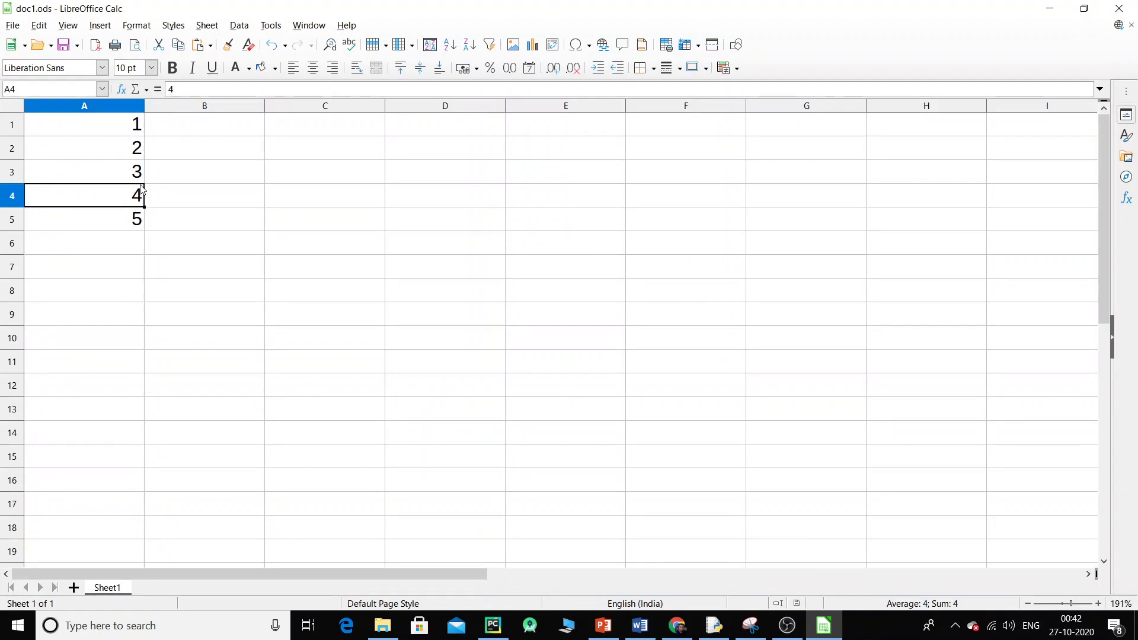
# Create a new blank spreadsheet from doc1.ods
pyautogui.click(13, 25)
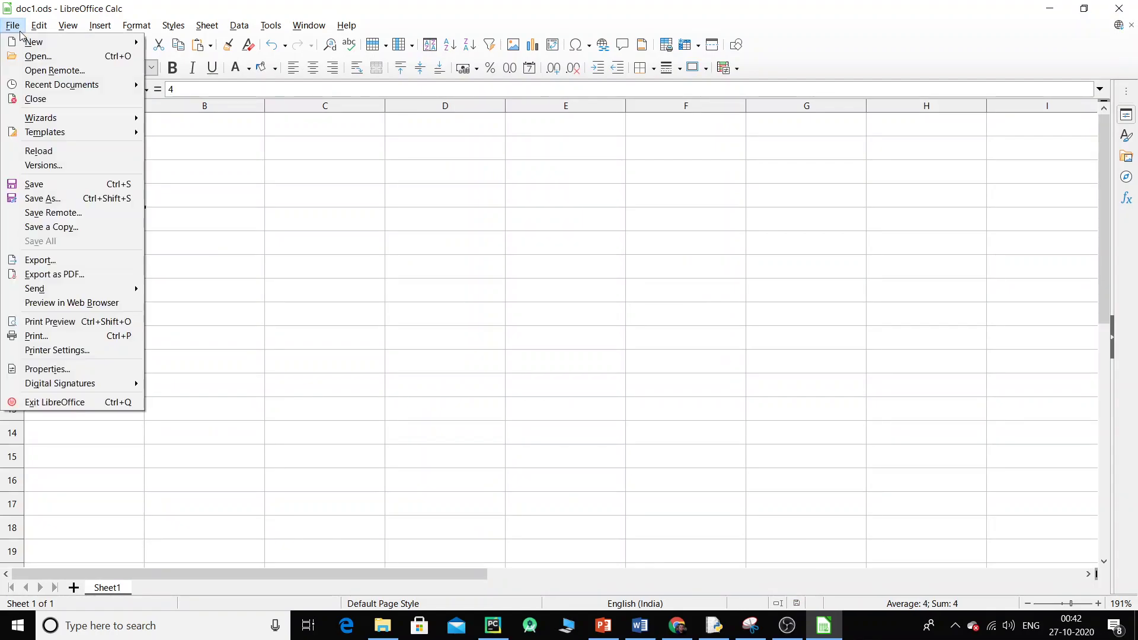
pyautogui.moveTo(89, 41)
pyautogui.click(184, 56)
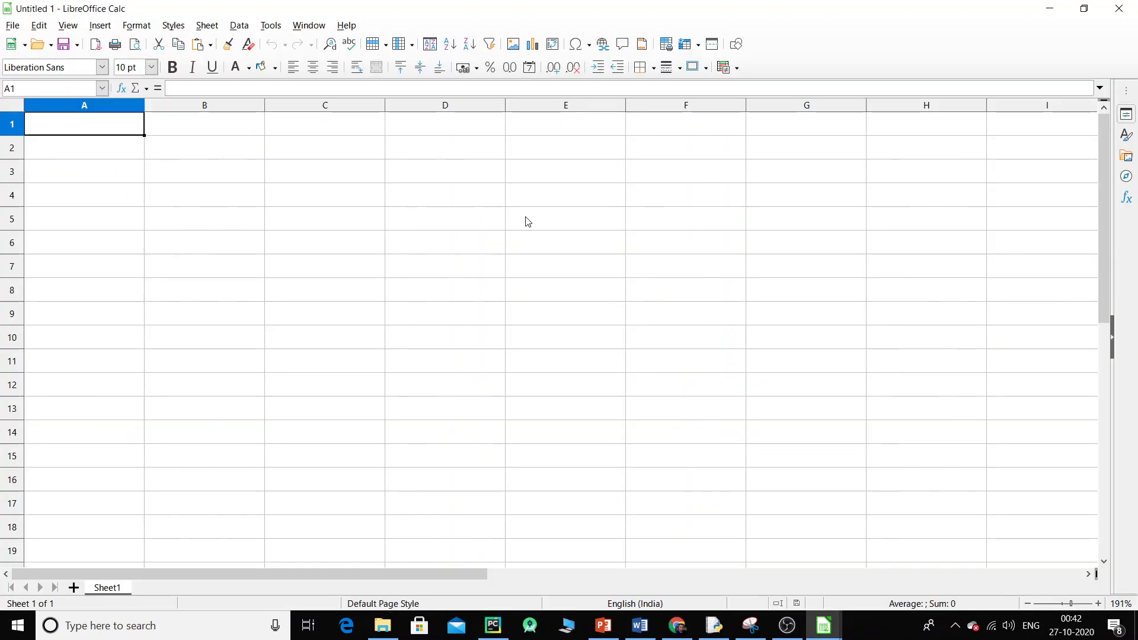
# Enter 34, 56, 78, 90 and 12 in cells A1 to A5
pyautogui.write('34')
pyautogui.press('Return')
pyautogui.write('56')
pyautogui.press('Return')
pyautogui.write('78')
pyautogui.press('Return')
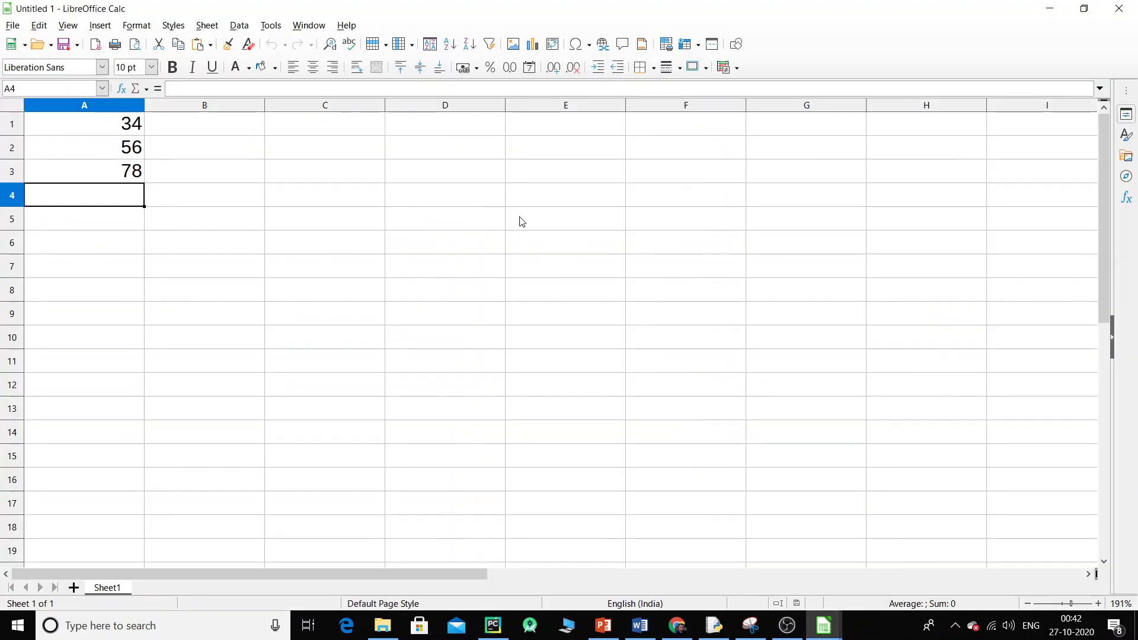
pyautogui.write('90')
pyautogui.press('Return')
pyautogui.write('12')
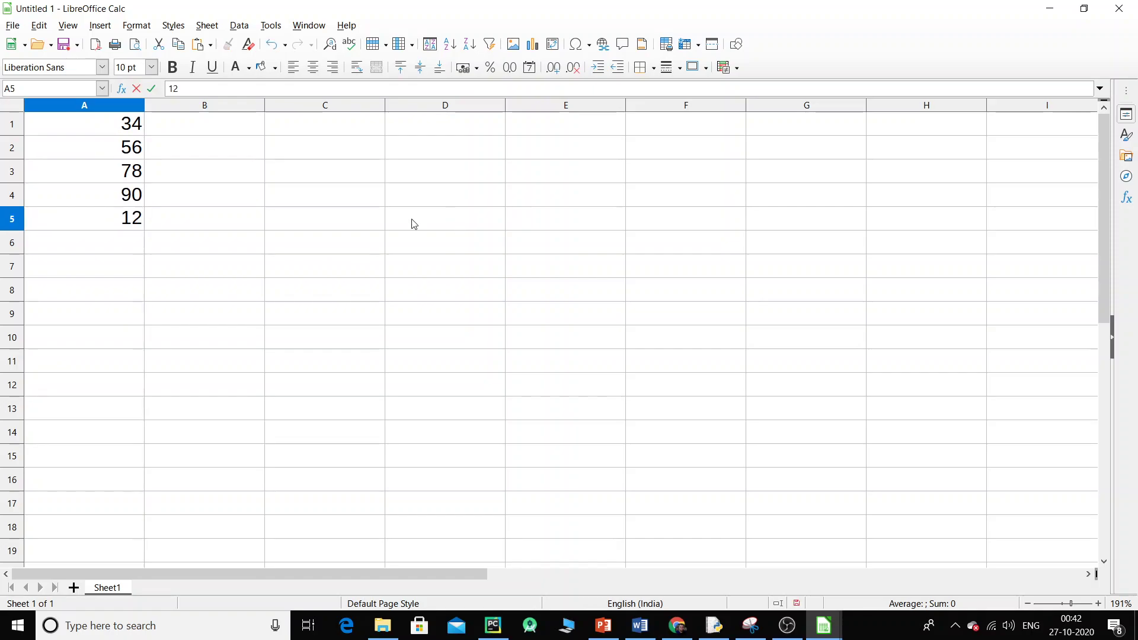
# Turn on change recording for the untitled spreadsheet
pyautogui.click(38, 25)
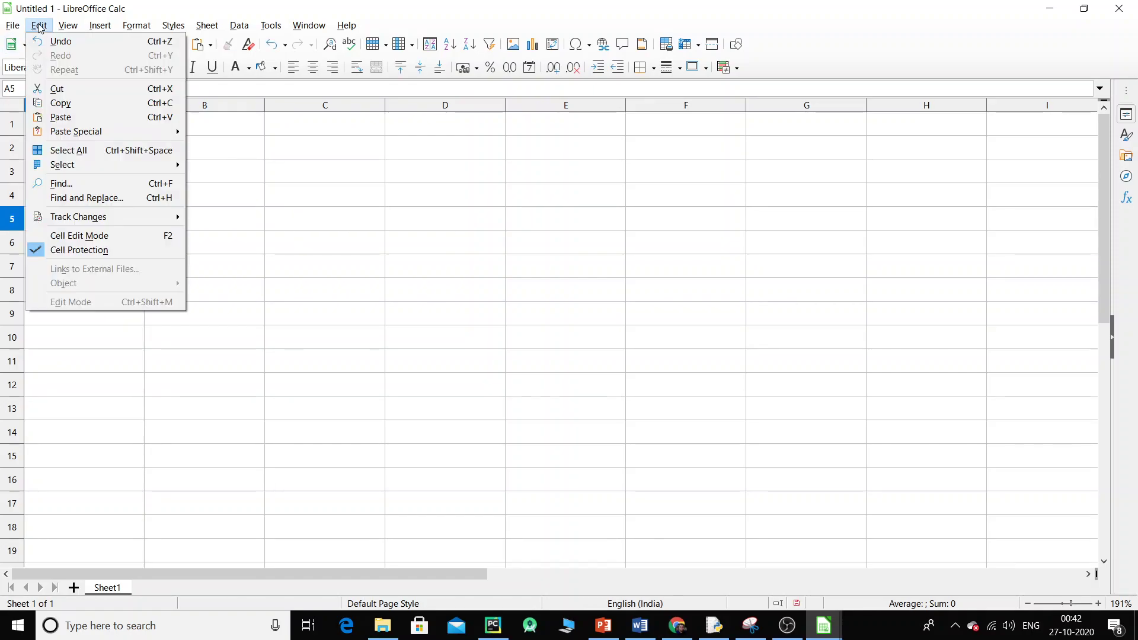
pyautogui.moveTo(109, 217)
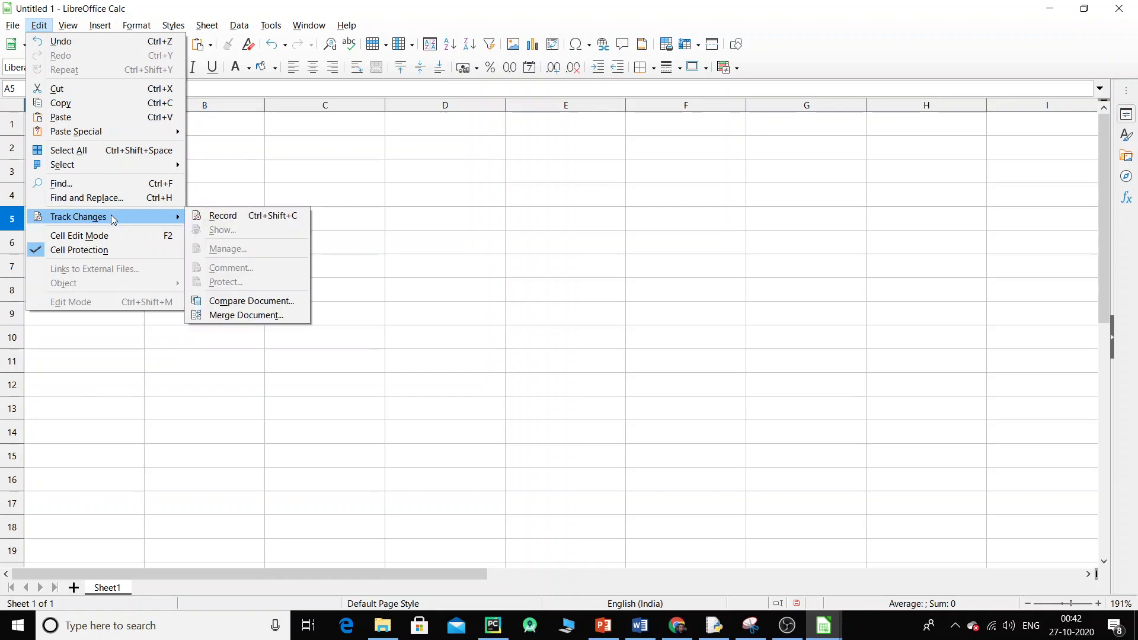
pyautogui.click(255, 220)
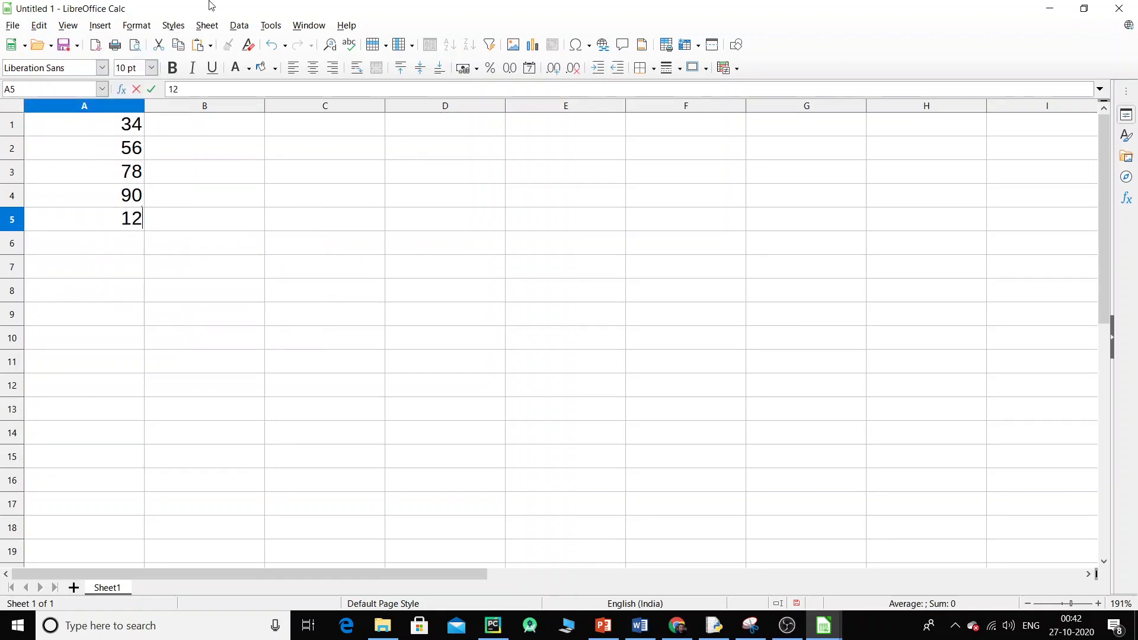
# Exit change recording mode and compare the untitled spreadsheet with doc1.ods
pyautogui.click(38, 25)
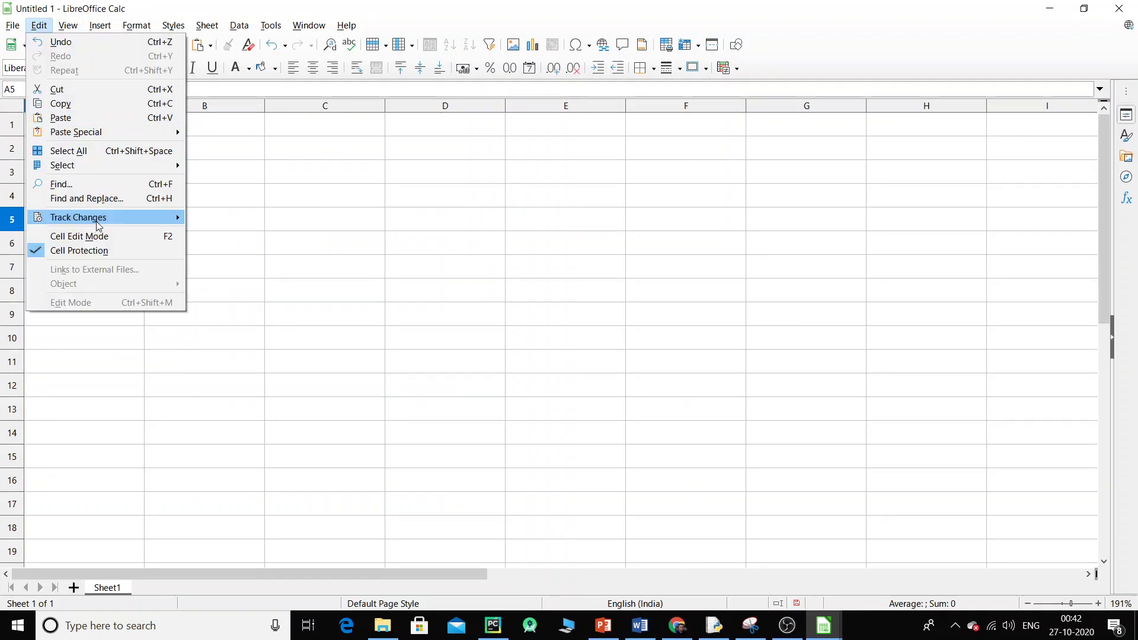
pyautogui.moveTo(109, 215)
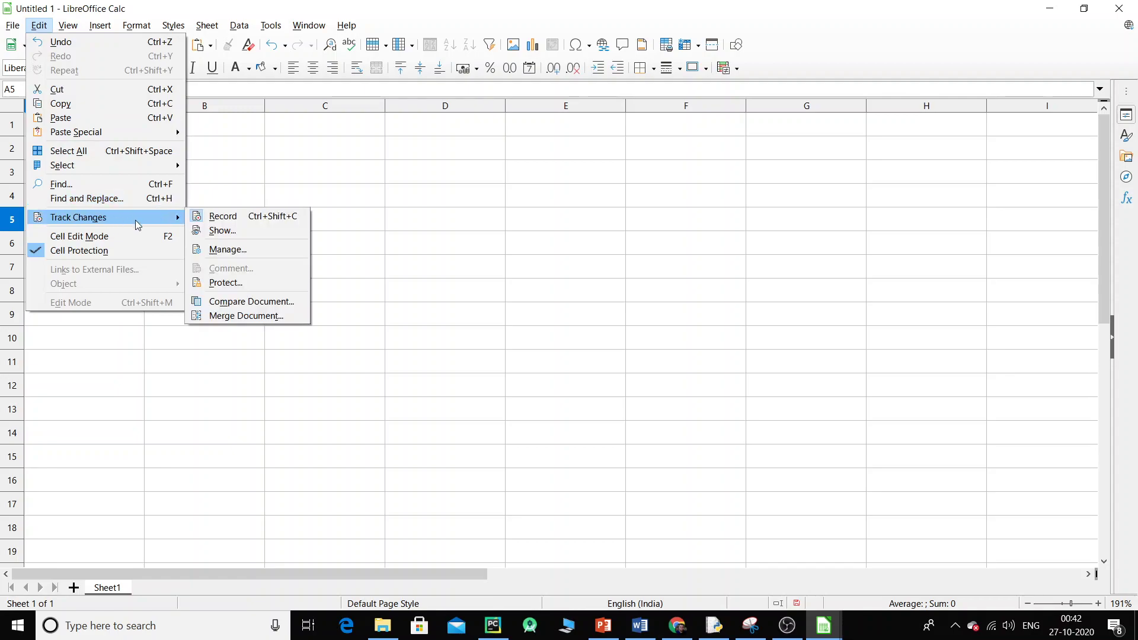
pyautogui.click(248, 302)
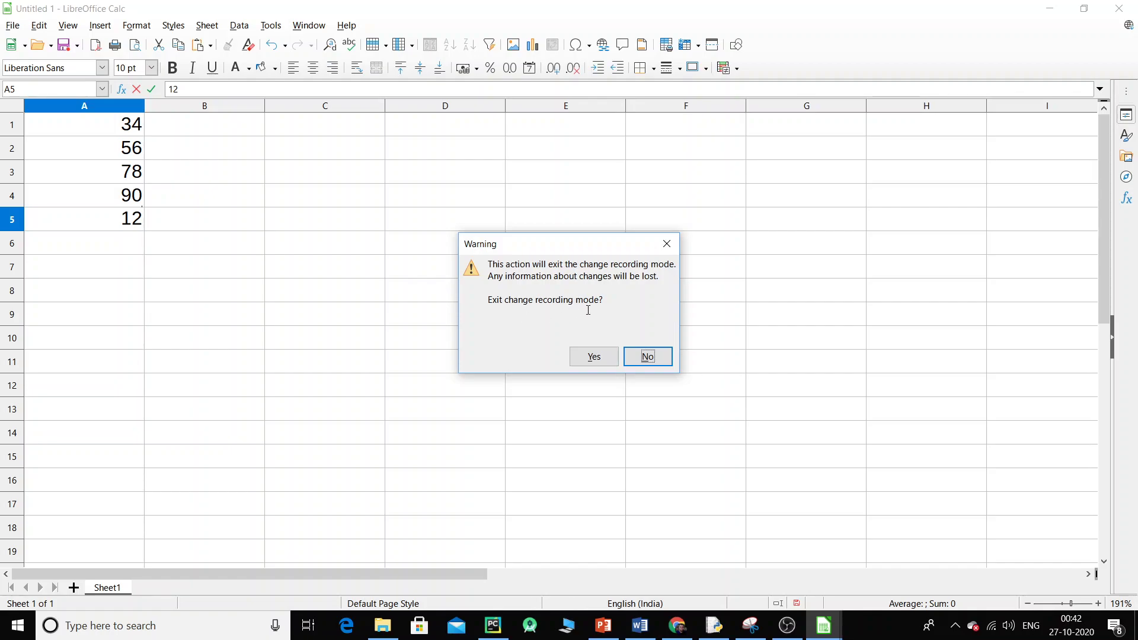
pyautogui.click(594, 357)
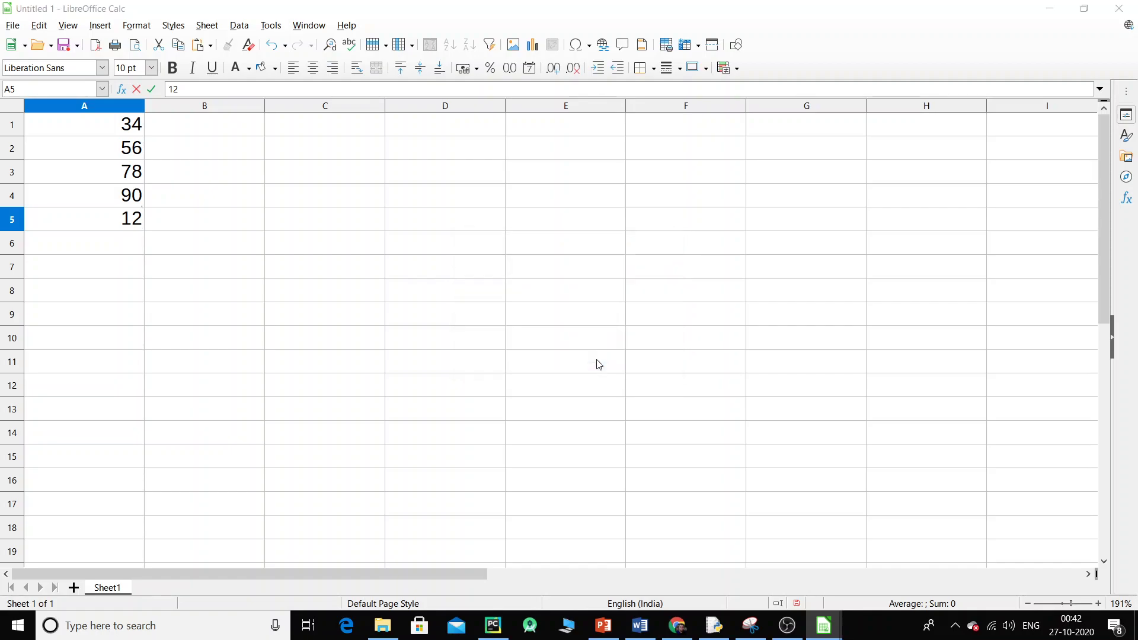
pyautogui.write('doc1.ods')
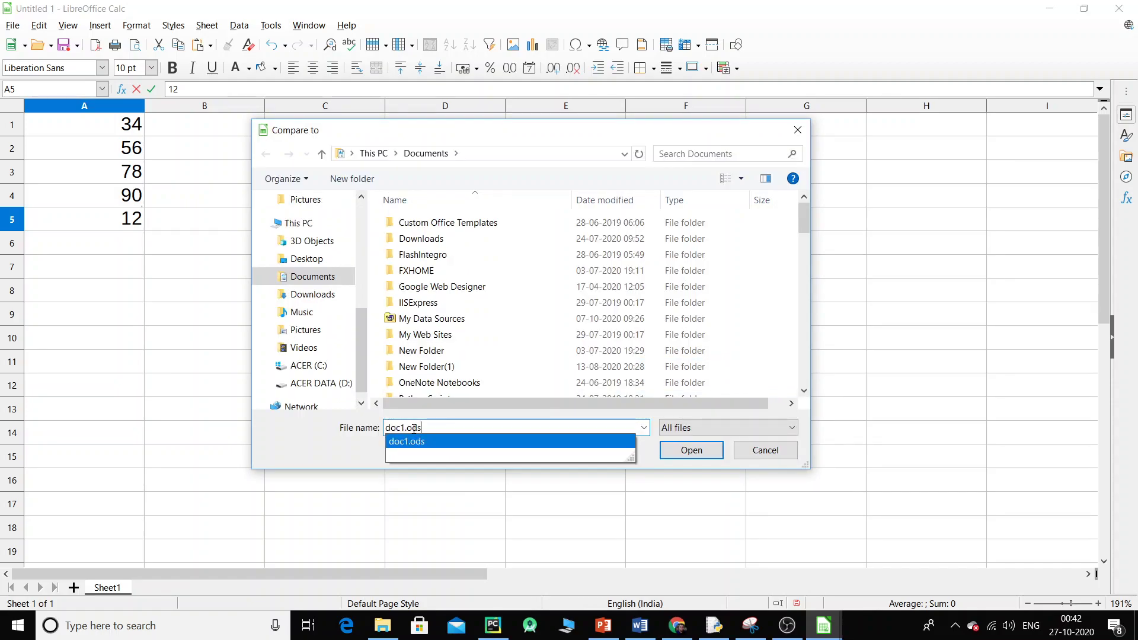
pyautogui.press('Return')
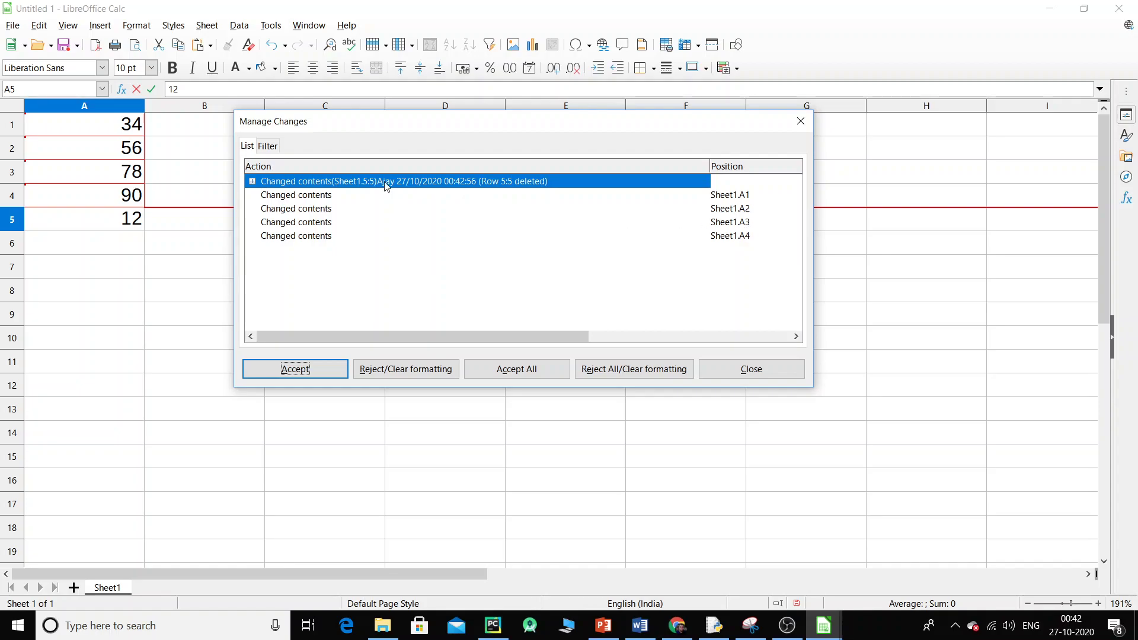
# Expand the row 5 deletion entry, accept all the changes, and inspect the accepted change for cell A1
pyautogui.click(253, 181)
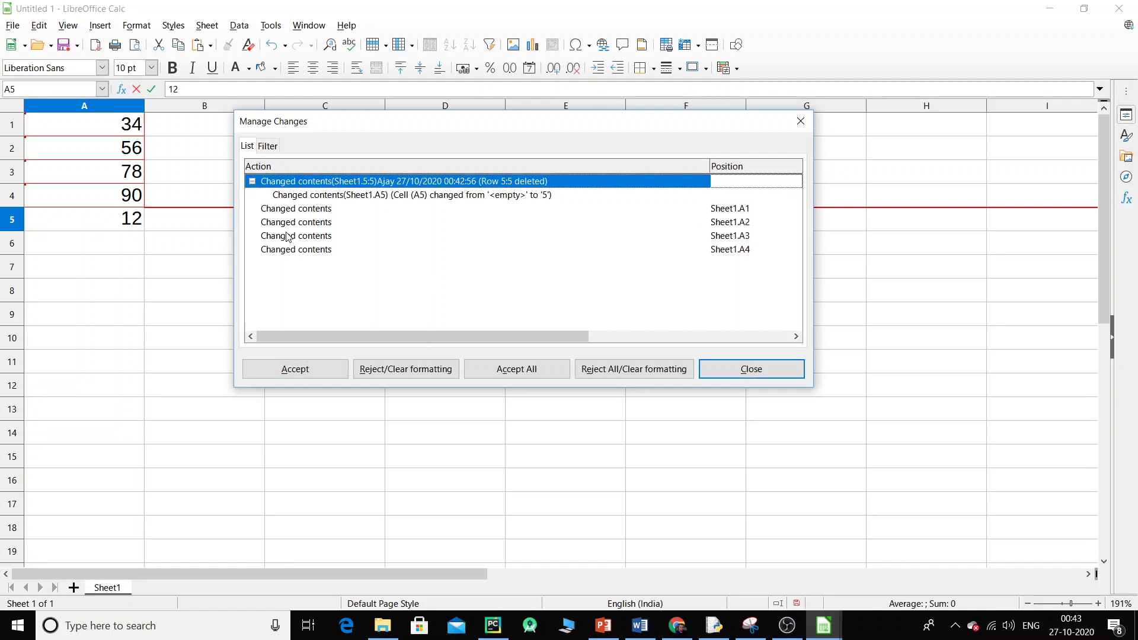
pyautogui.click(501, 196)
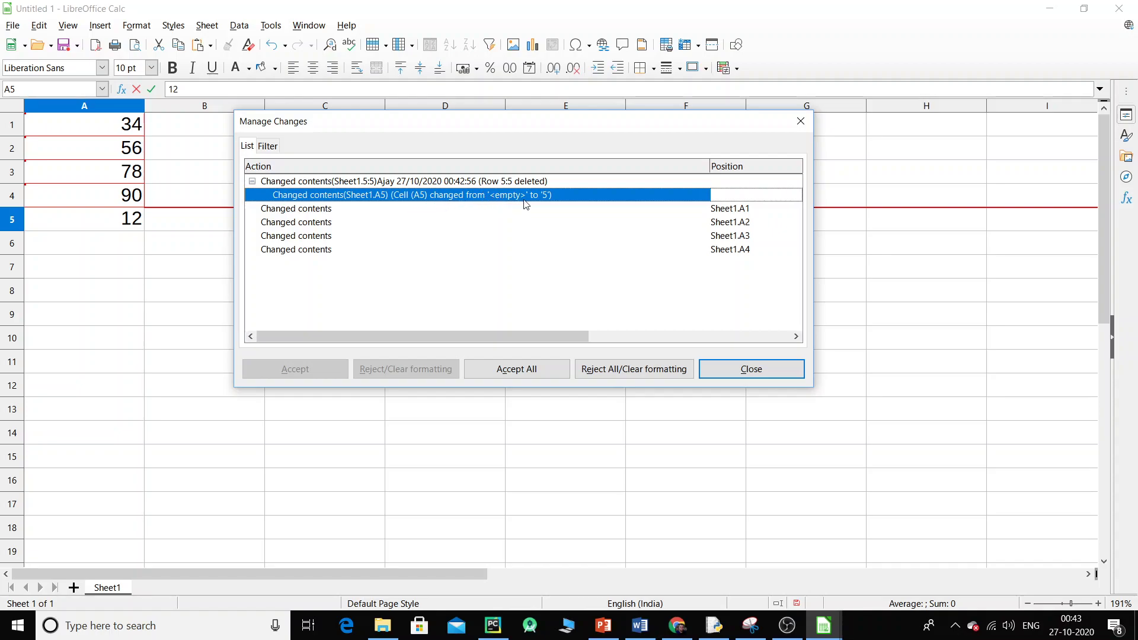
pyautogui.click(522, 380)
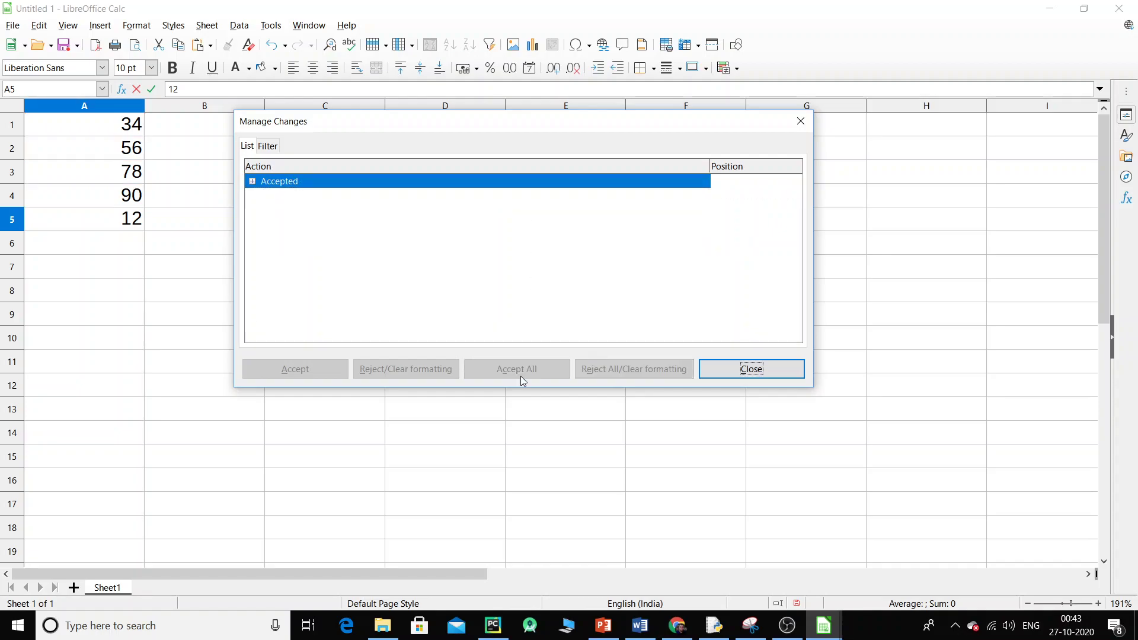
pyautogui.click(252, 181)
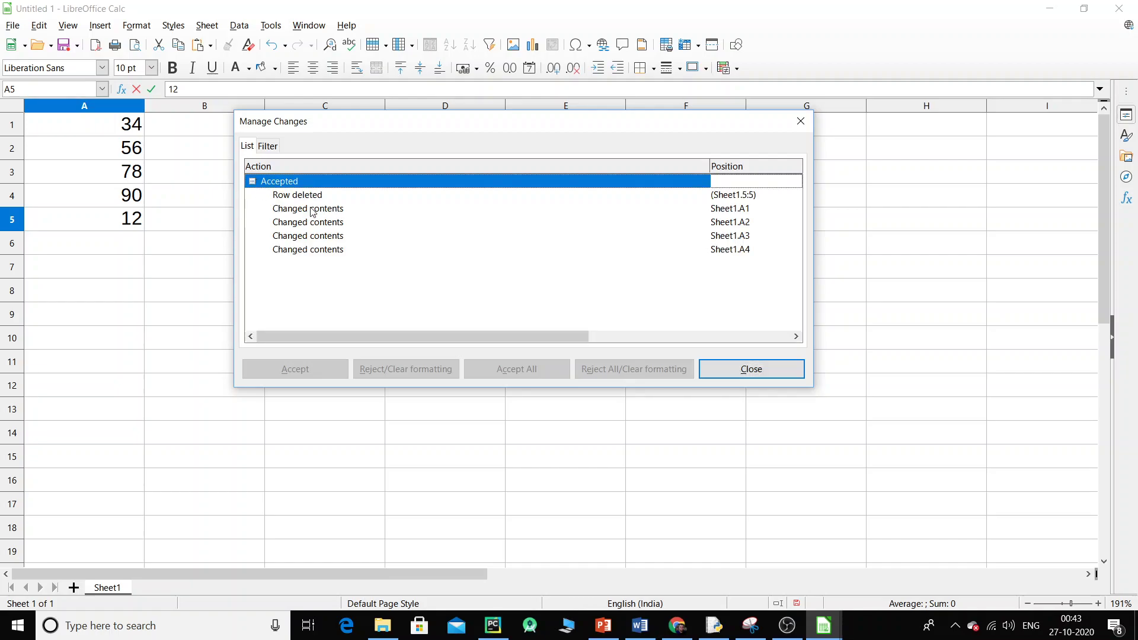
pyautogui.click(312, 209)
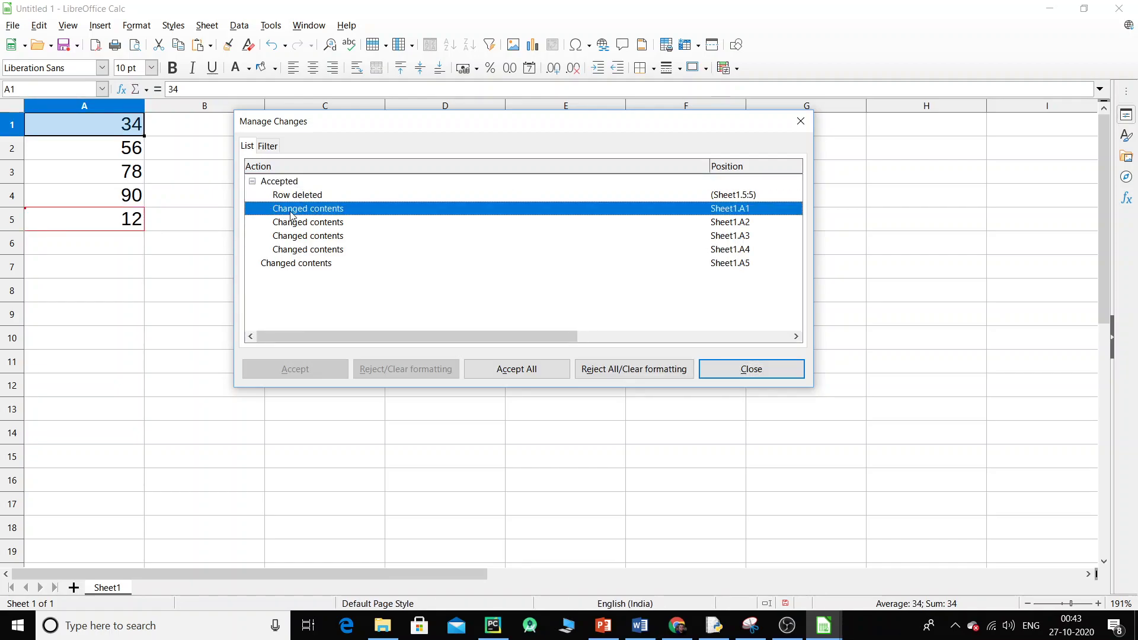
# Dismiss the Manage Changes dialog and discard the untitled spreadsheet without saving it
pyautogui.click(797, 126)
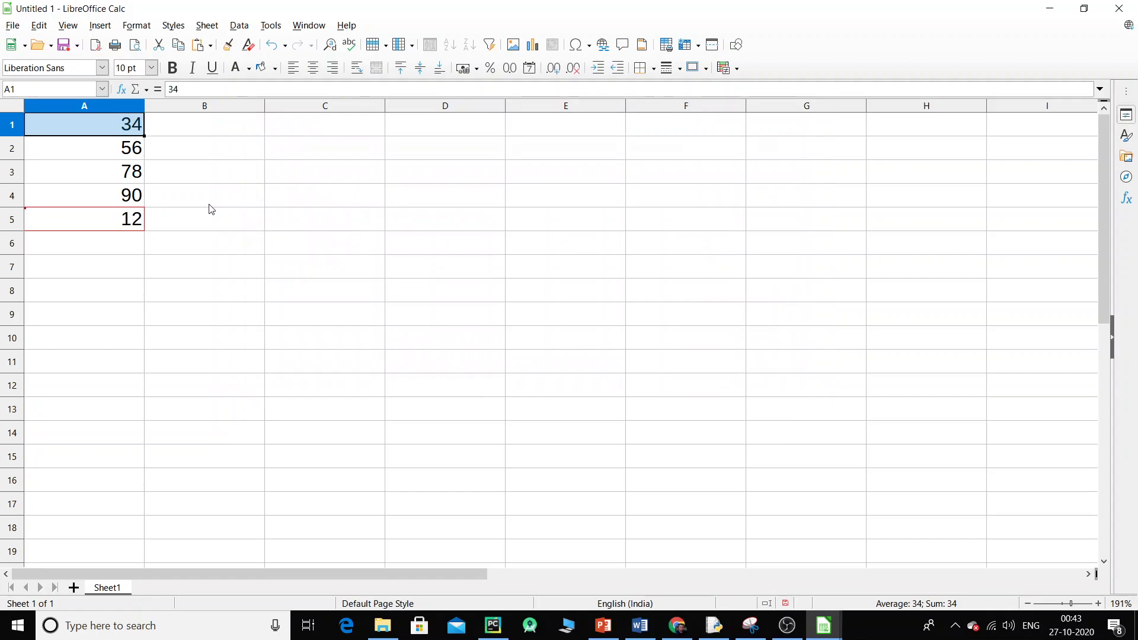
pyautogui.click(1119, 9)
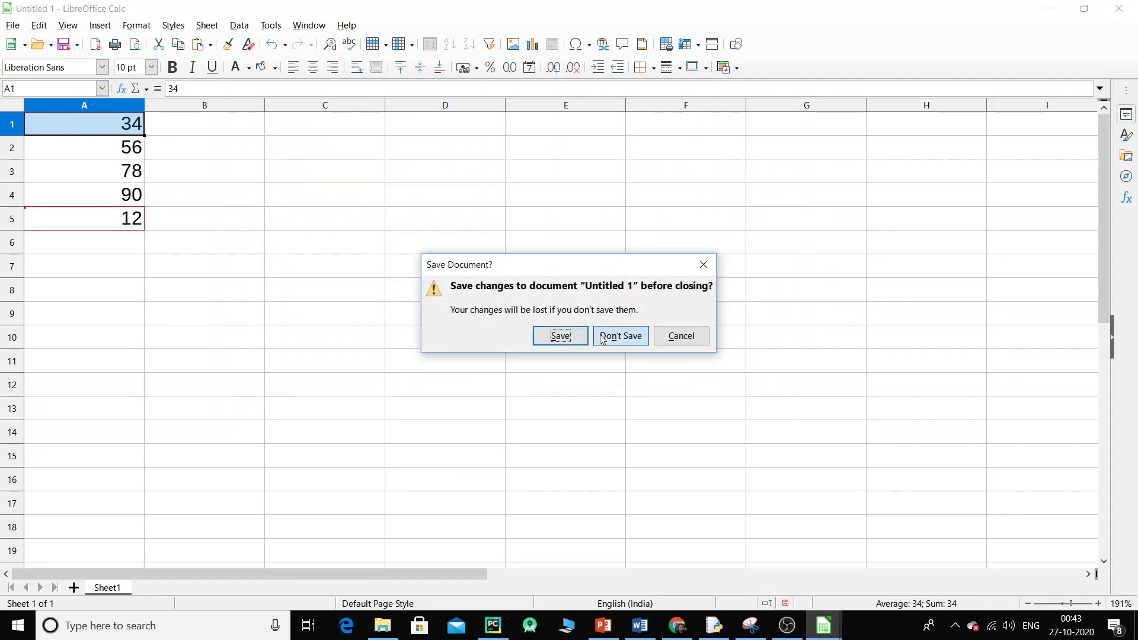
pyautogui.click(620, 336)
# Search Windows for calc and launch LibreOffice Calc with a blank spreadsheet
pyautogui.click(131, 627)
pyautogui.write('calc')
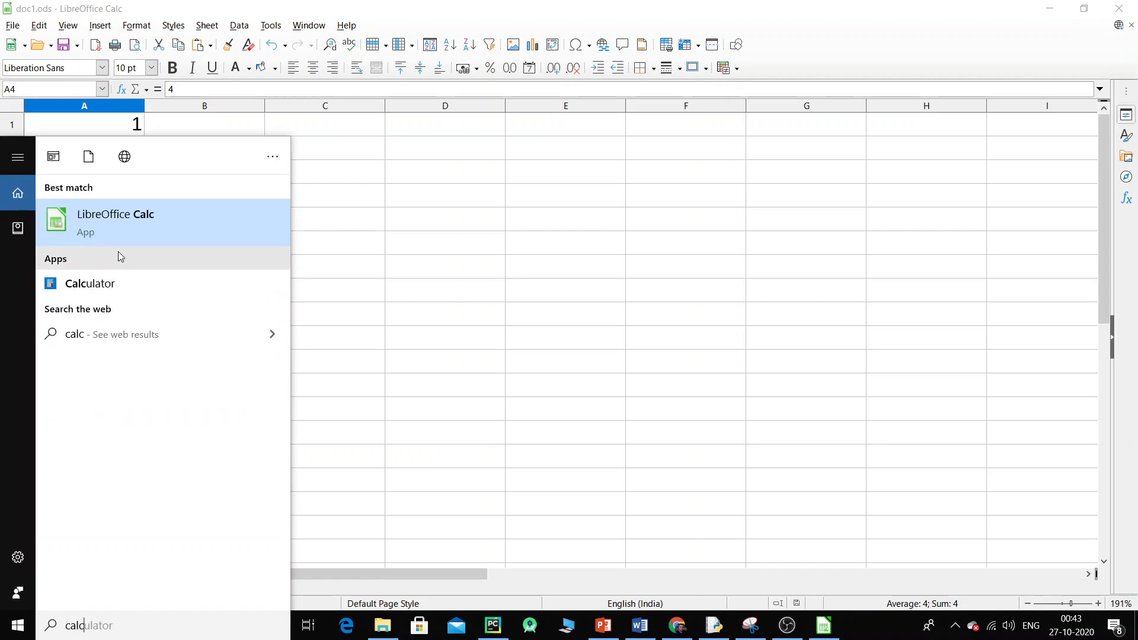
pyautogui.click(142, 234)
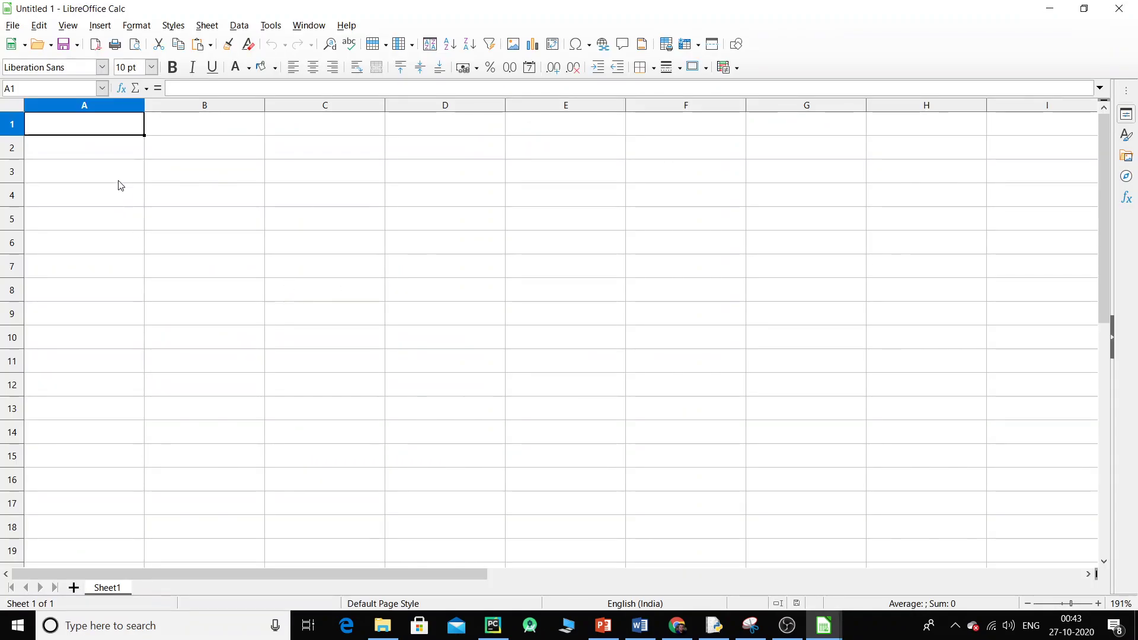
# Enter 45, 67, 89, 90 and 45 in cells A1 to A5 and return to cell A1
pyautogui.write('45')
pyautogui.press('Return')
pyautogui.write('67')
pyautogui.press('Return')
pyautogui.write('89')
pyautogui.press('Return')
pyautogui.write('9')
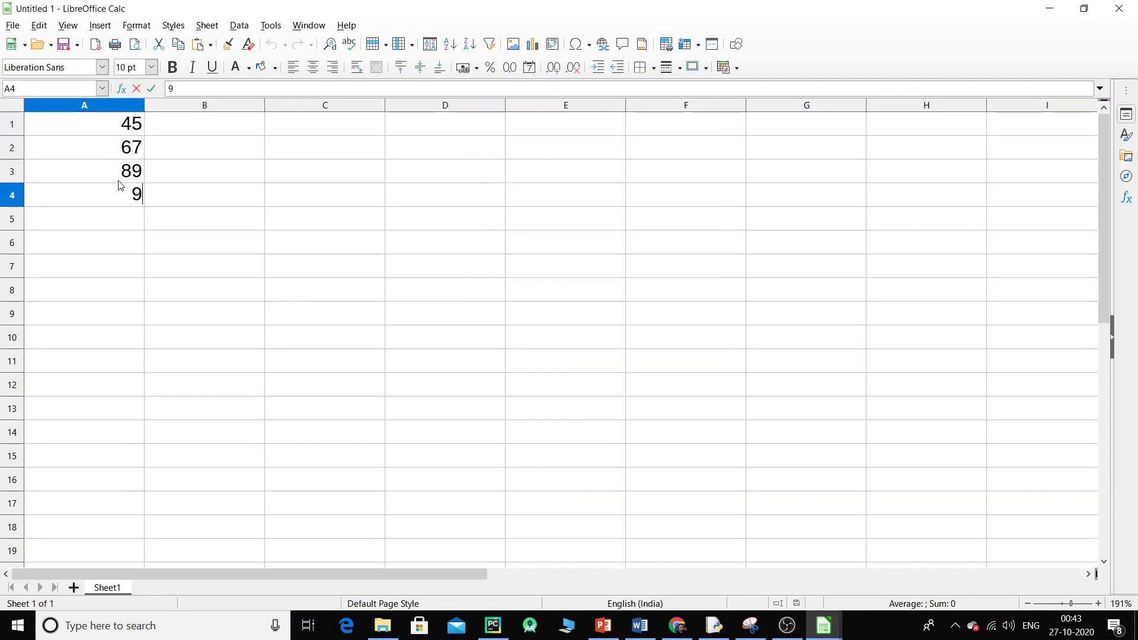
pyautogui.write('0')
pyautogui.press('Return')
pyautogui.write('45')
pyautogui.press('Return')
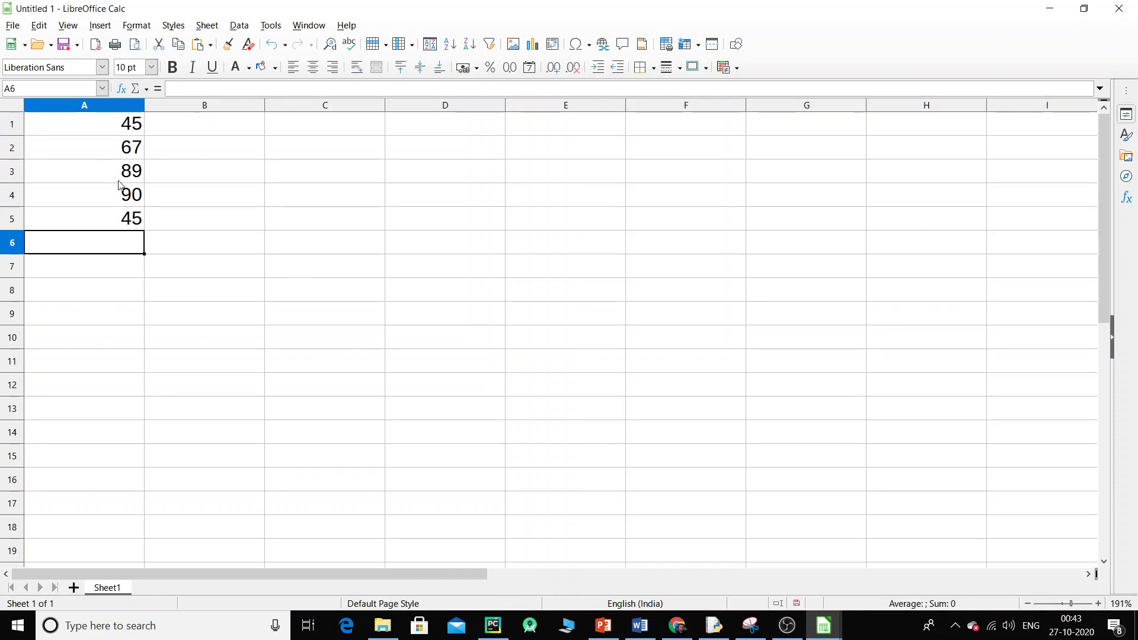
pyautogui.press('Up')
pyautogui.press('Up')
pyautogui.press('Up')
pyautogui.press('Up')
pyautogui.press('Up')
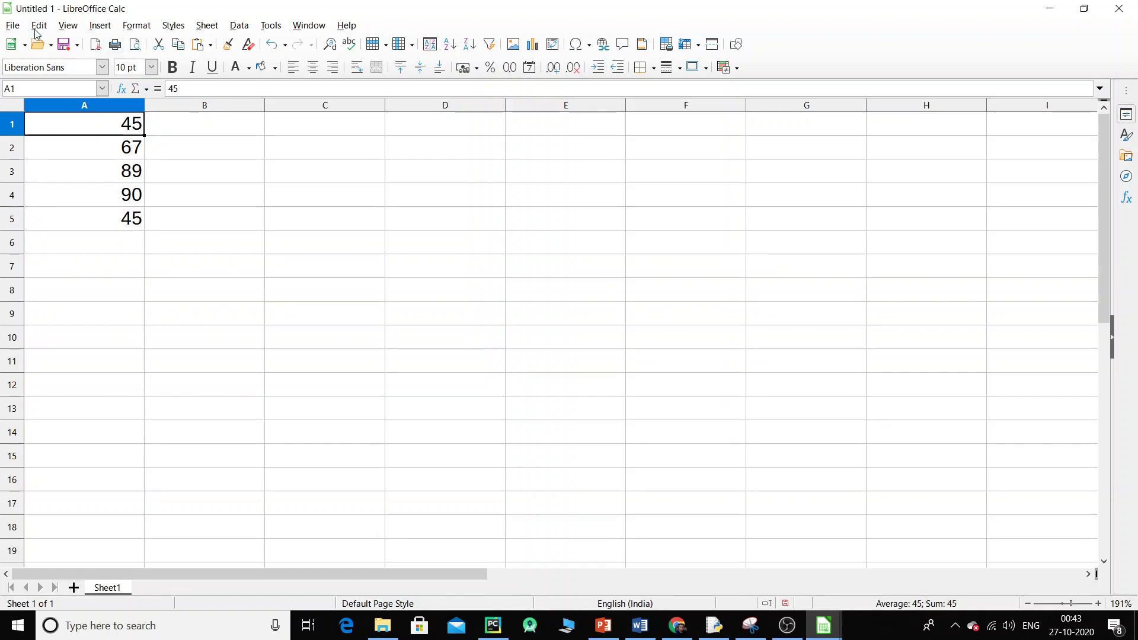
# Turn on change recording for the untitled spreadsheet
pyautogui.click(38, 27)
pyautogui.moveTo(133, 222)
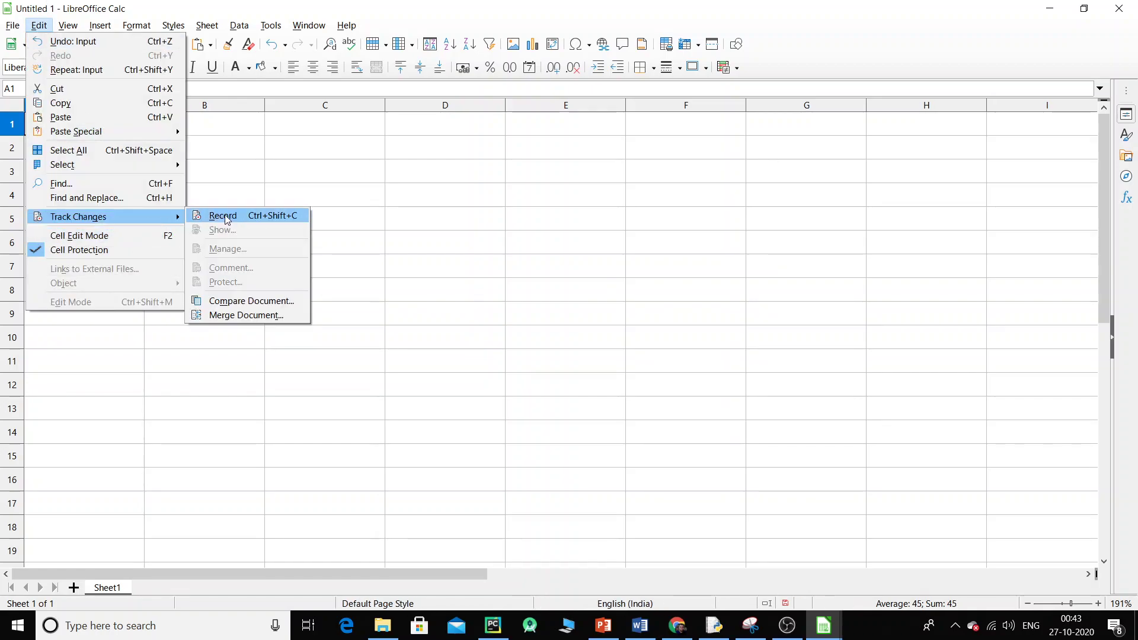
pyautogui.click(224, 217)
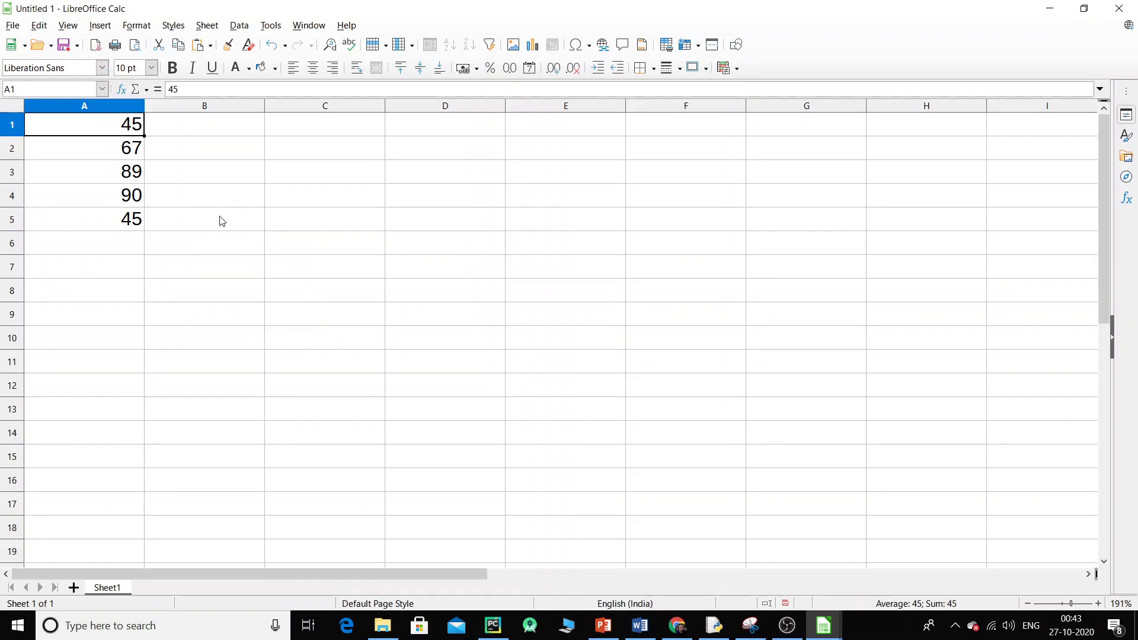
# Replace the values in cells A1 to A5 with 6, 7, 8, 9 and 10
pyautogui.write('6')
pyautogui.press('Return')
pyautogui.write('7')
pyautogui.press('Return')
pyautogui.write('8')
pyautogui.press('Return')
pyautogui.write('9')
pyautogui.press('Return')
pyautogui.write('10')
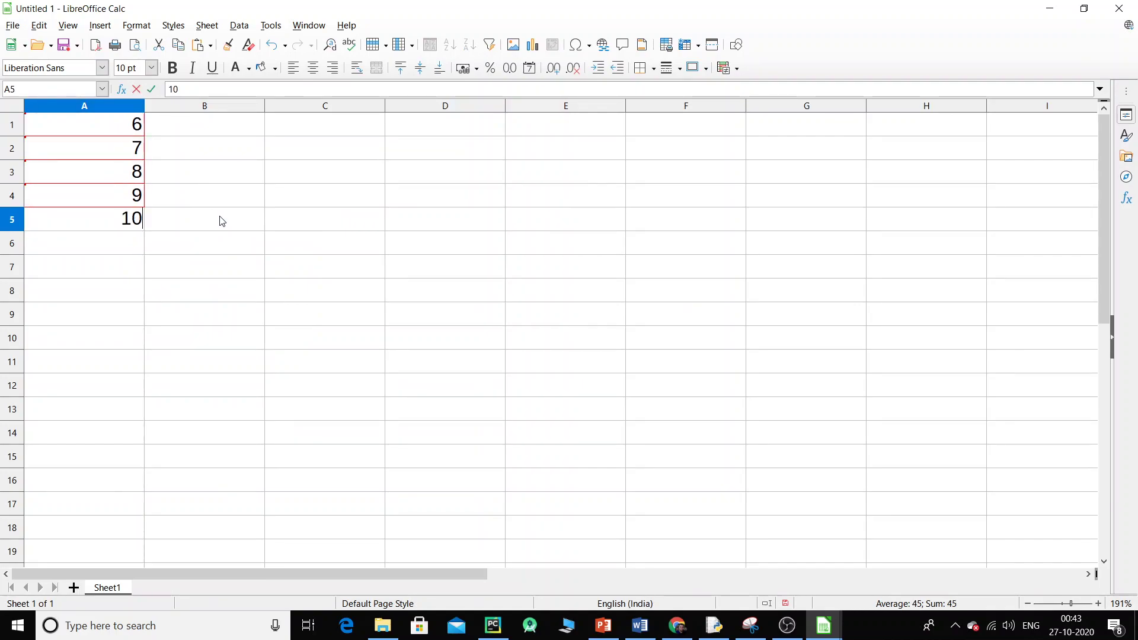
pyautogui.press('Return')
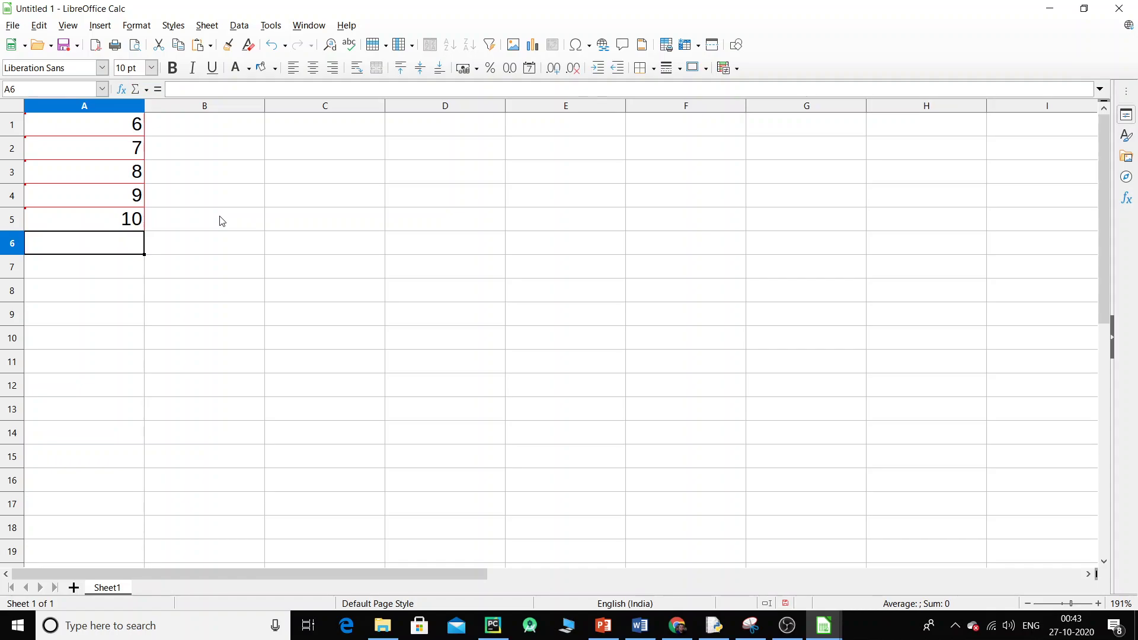
# Compare the untitled spreadsheet with doc1.ods, agreeing to exit change recording mode
pyautogui.click(38, 26)
pyautogui.moveTo(130, 224)
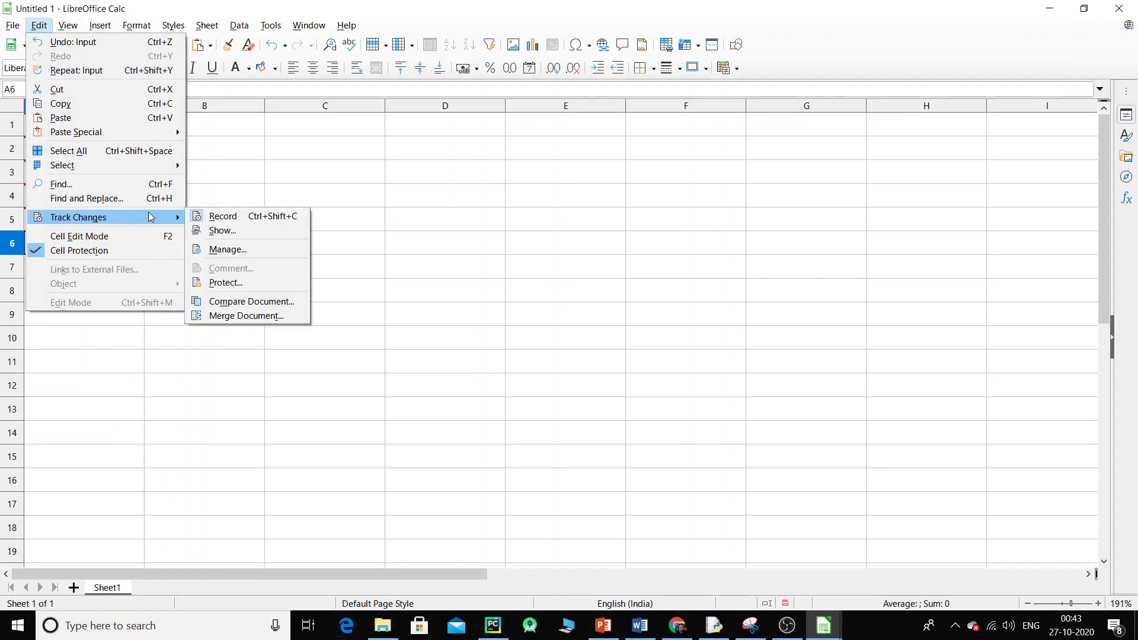
pyautogui.click(253, 302)
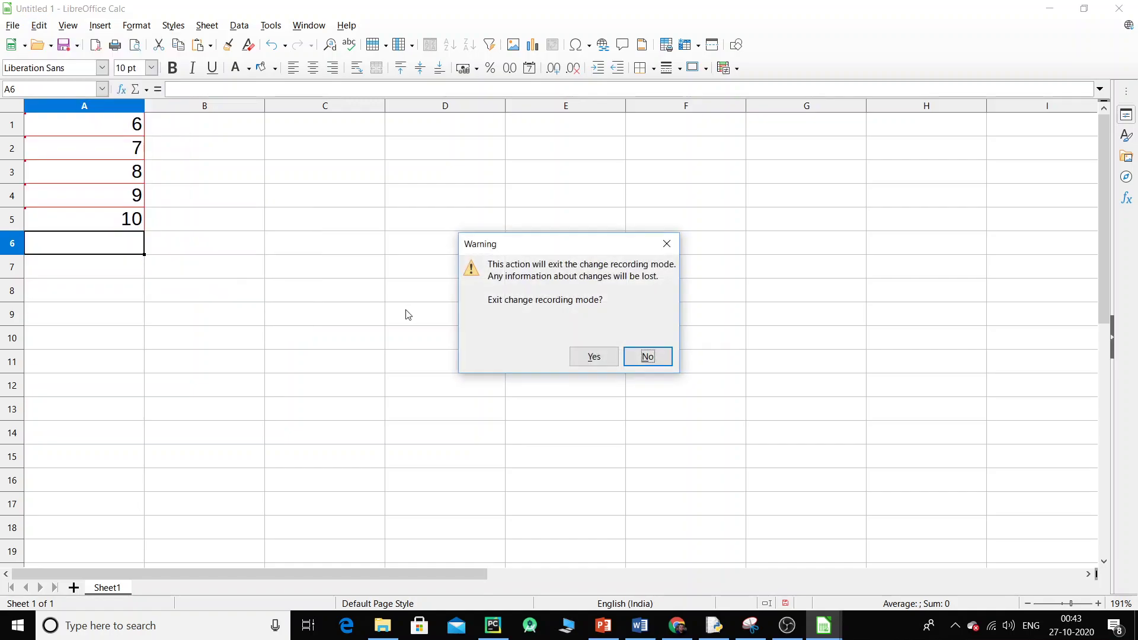
pyautogui.click(594, 356)
pyautogui.write('doc1.ods')
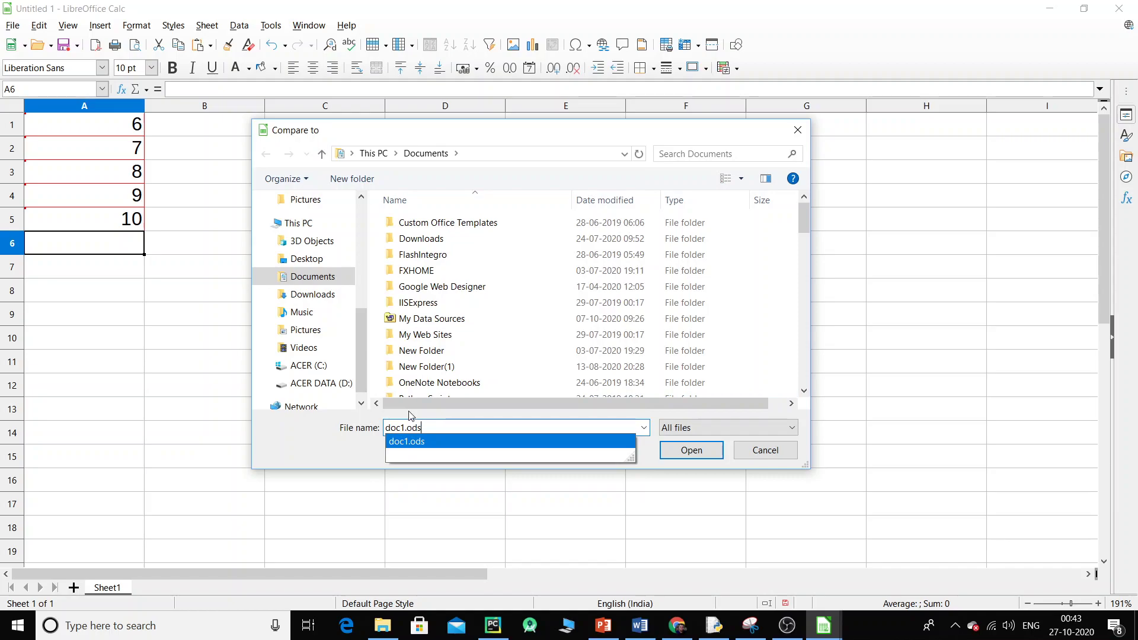
pyautogui.press('Return')
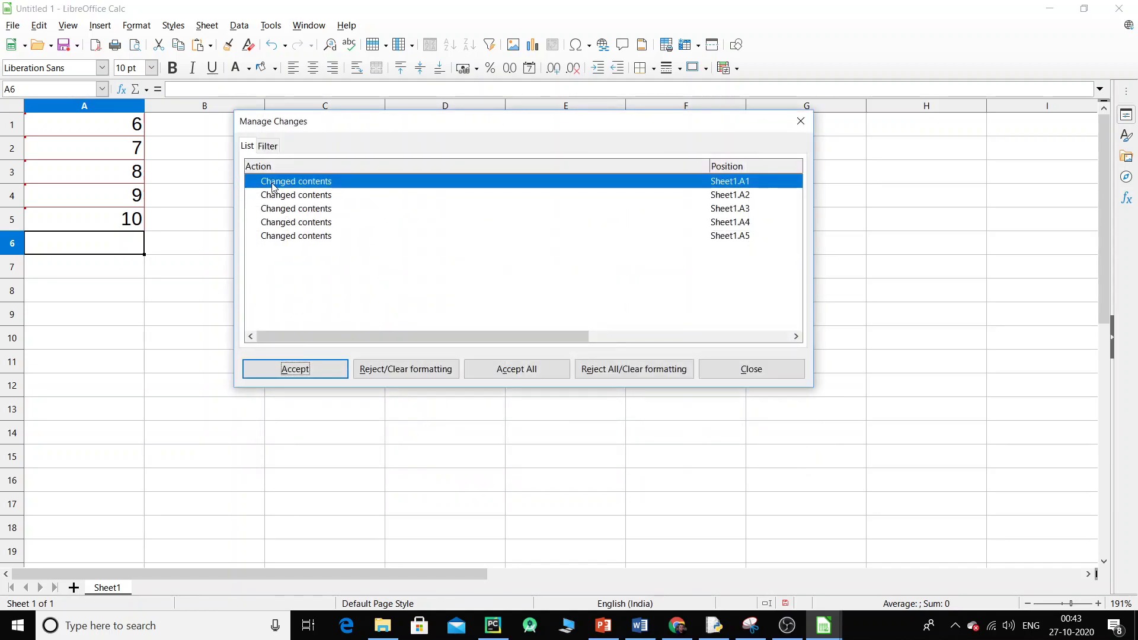
# Inspect the listed differences for cells A1 to A5, narrowing the Action column to read their positions, authors, dates and comments
pyautogui.click(267, 146)
pyautogui.click(248, 147)
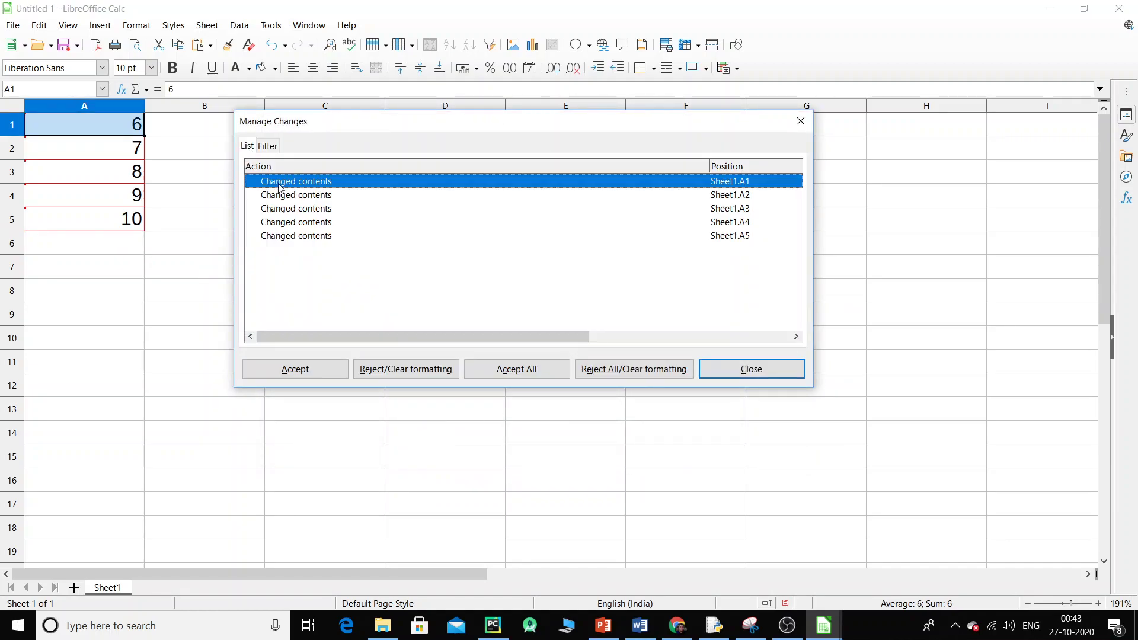
pyautogui.click(282, 196)
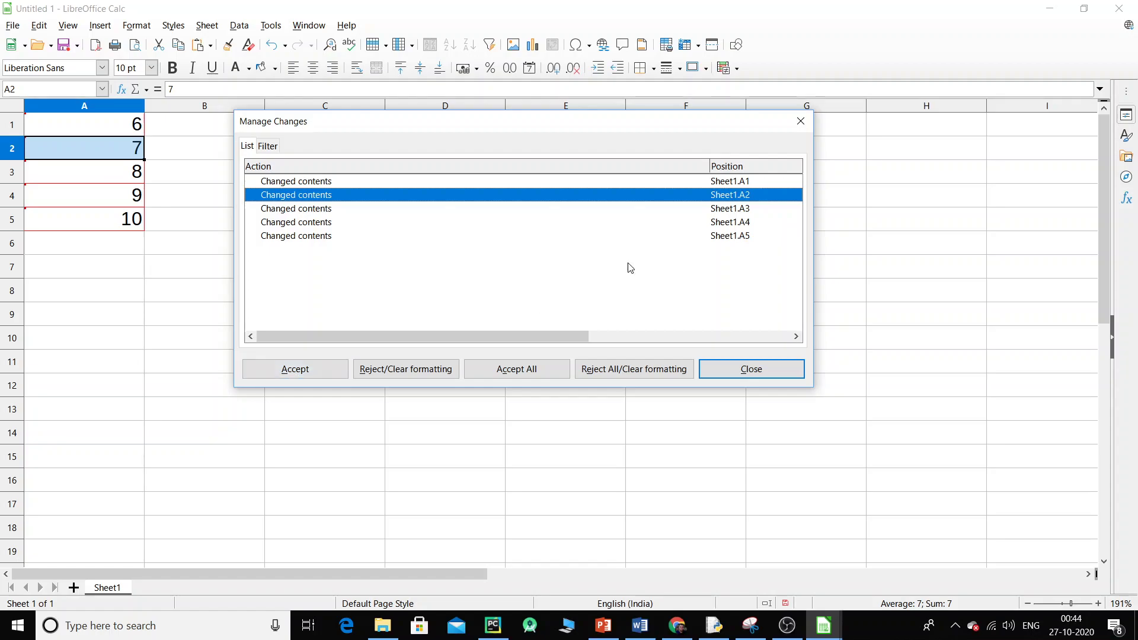
pyautogui.click(695, 179)
pyautogui.moveTo(709, 169); pyautogui.dragTo(482, 166)
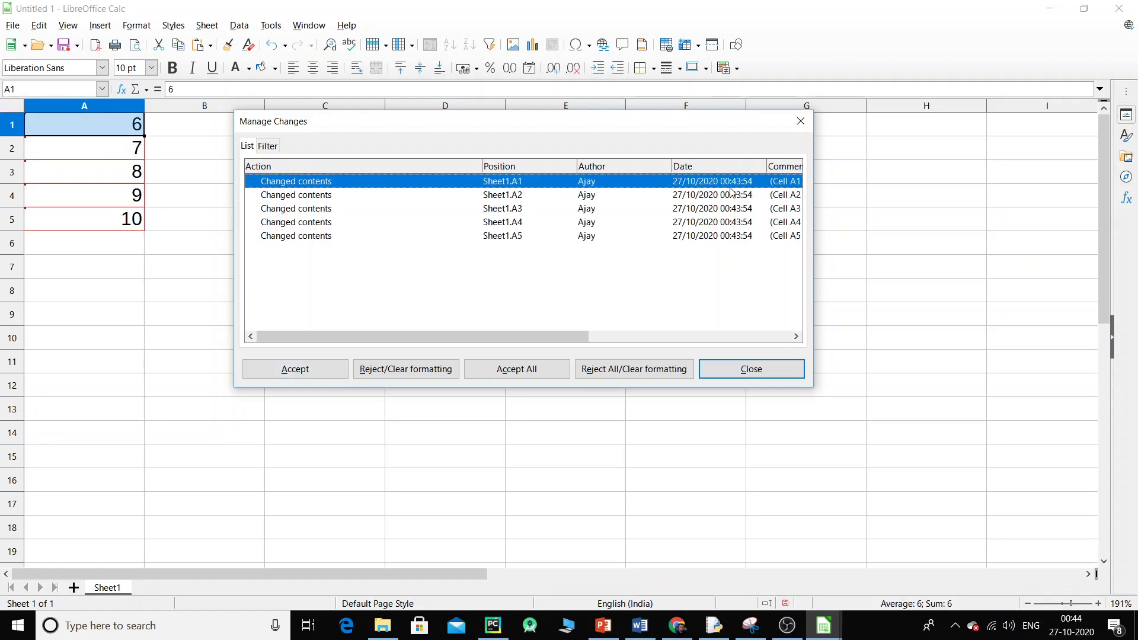
pyautogui.moveTo(586, 336); pyautogui.dragTo(775, 339)
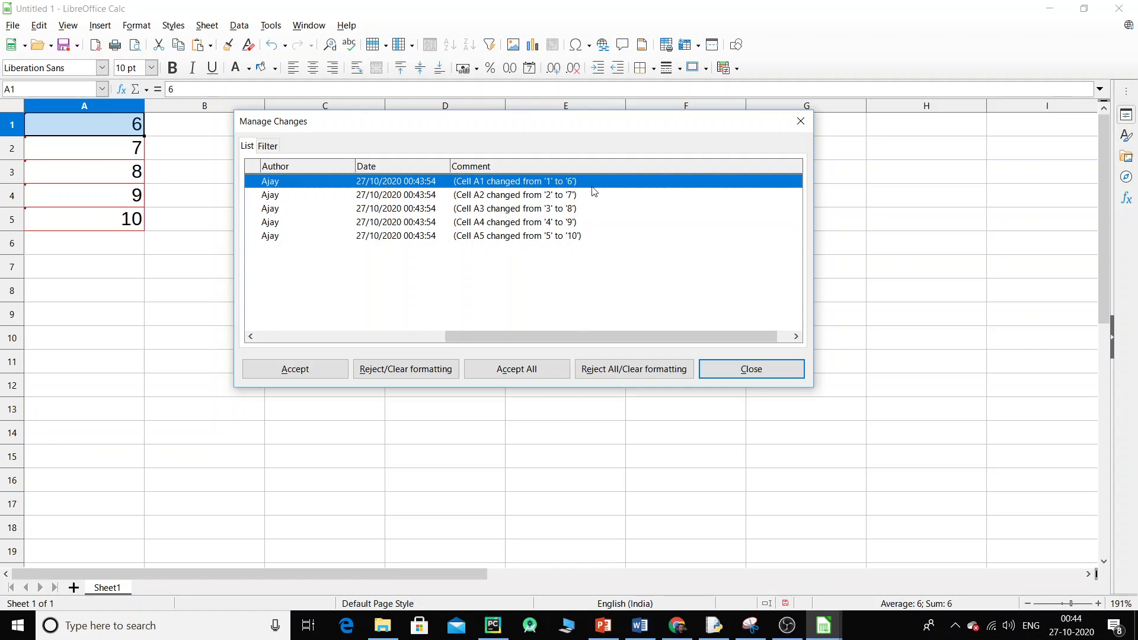
# Accept the five content changes for cells A1 to A5 one by one
pyautogui.click(304, 370)
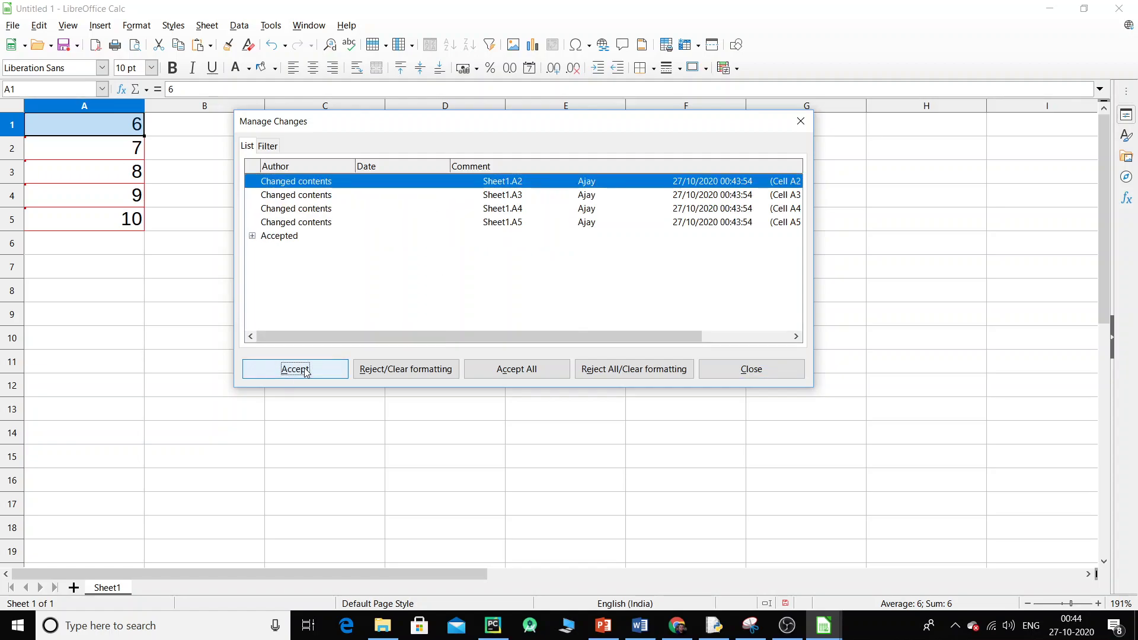
pyautogui.click(327, 371)
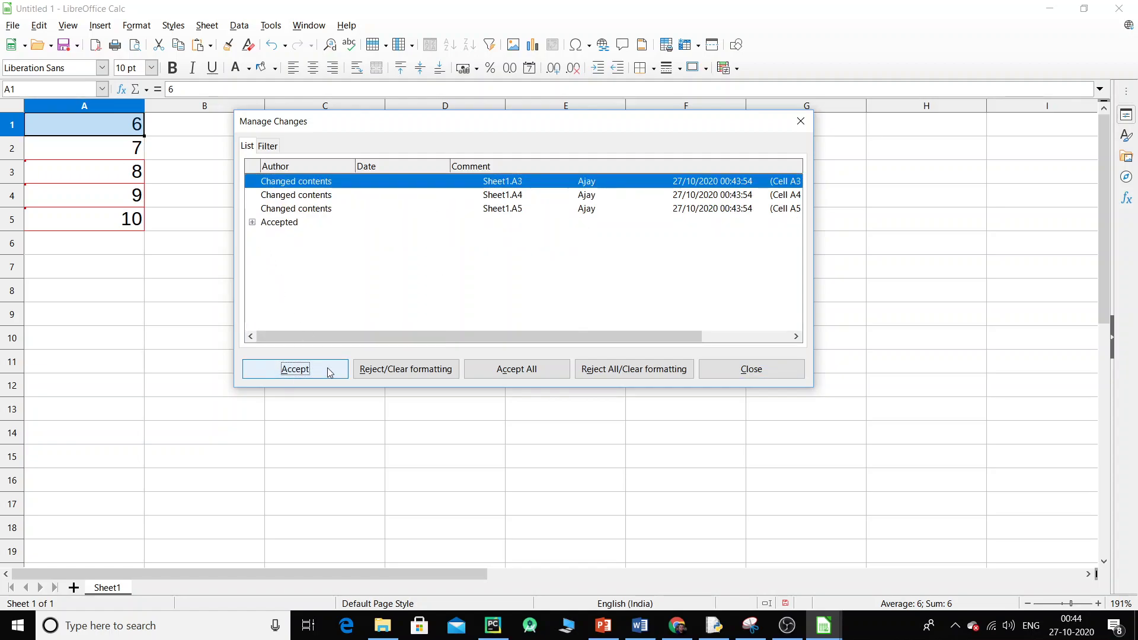
pyautogui.click(328, 370)
pyautogui.click(328, 370)
pyautogui.click(329, 370)
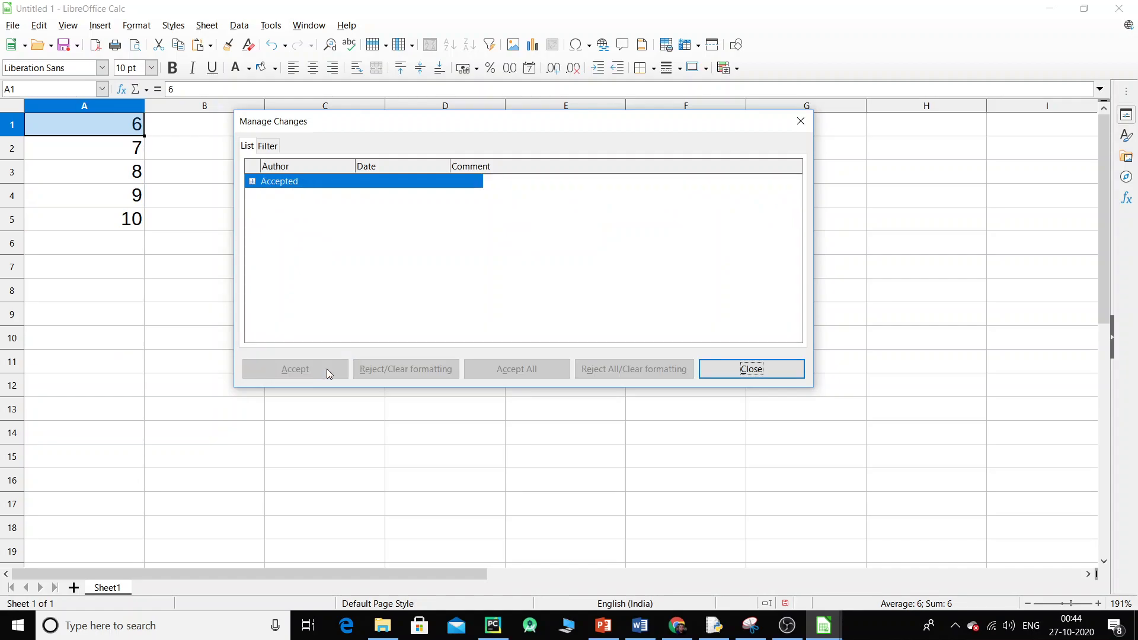
# Close the Manage Changes dialog and discard the untitled spreadsheet without saving it
pyautogui.click(801, 121)
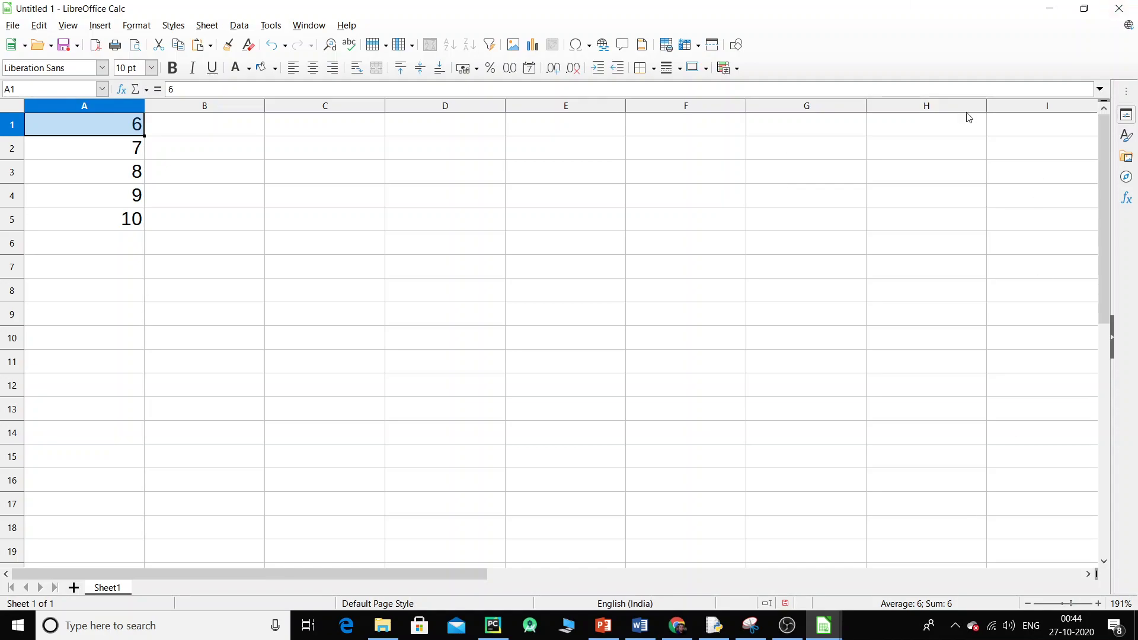
pyautogui.click(1120, 9)
pyautogui.click(619, 336)
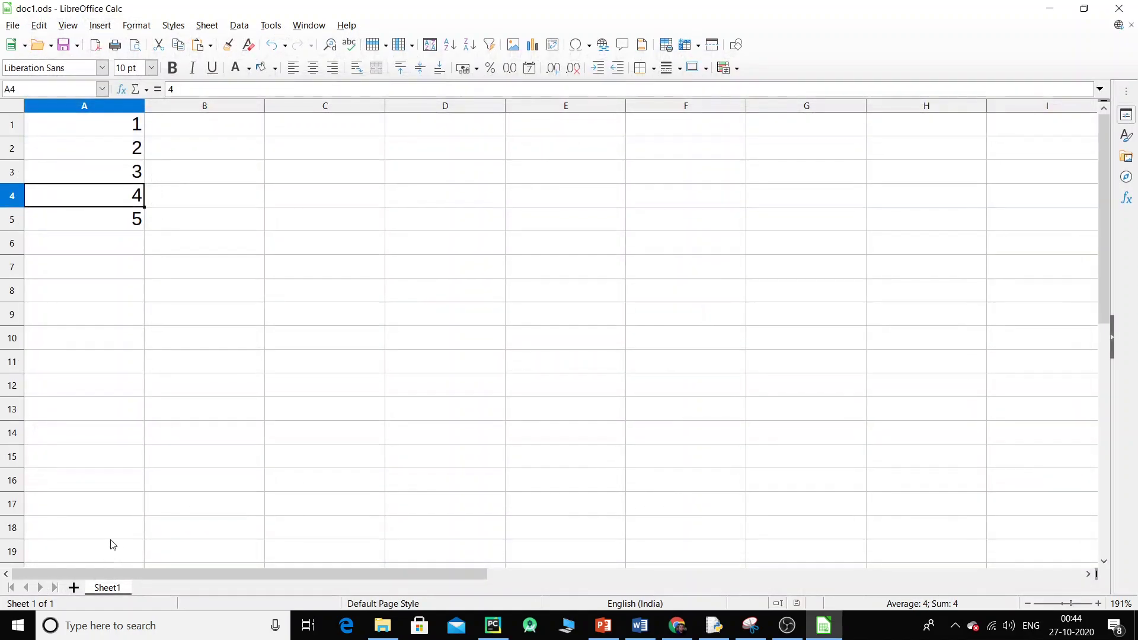
# Check the values in column A of doc1.ods and create a new blank spreadsheet
pyautogui.moveTo(134, 172); pyautogui.dragTo(132, 223)
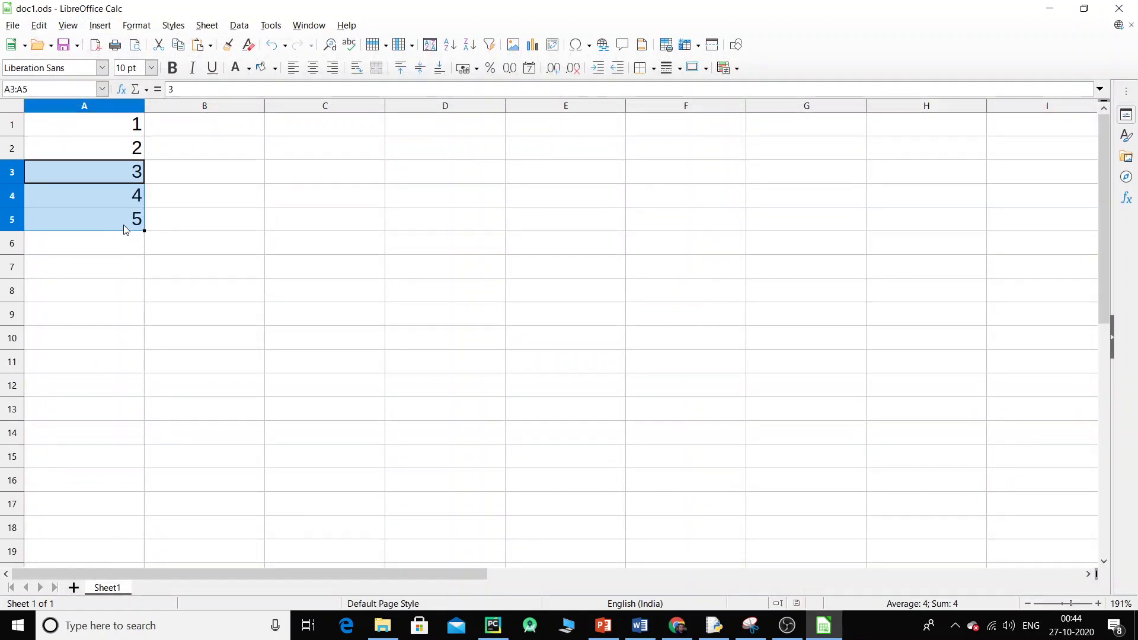
pyautogui.click(133, 149)
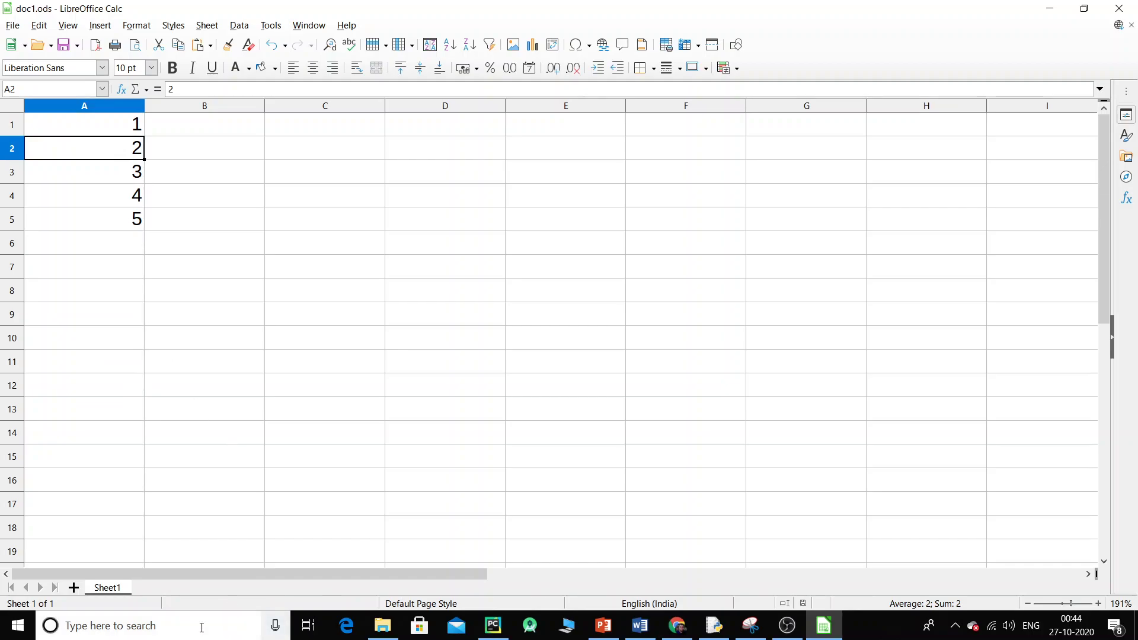
pyautogui.click(188, 627)
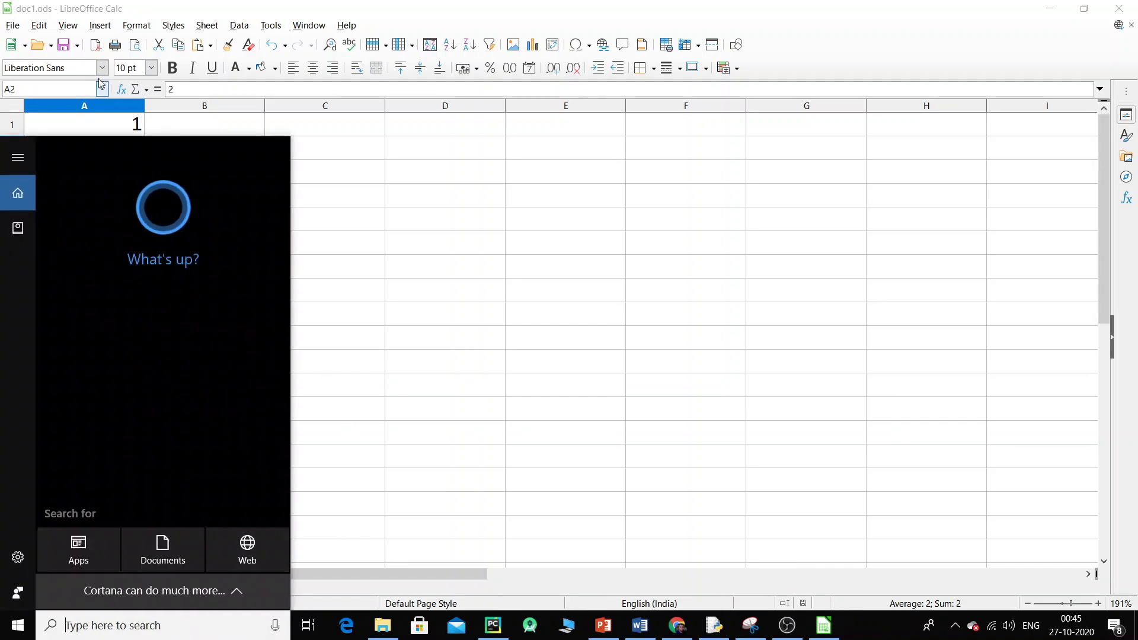
pyautogui.click(18, 28)
pyautogui.moveTo(27, 42)
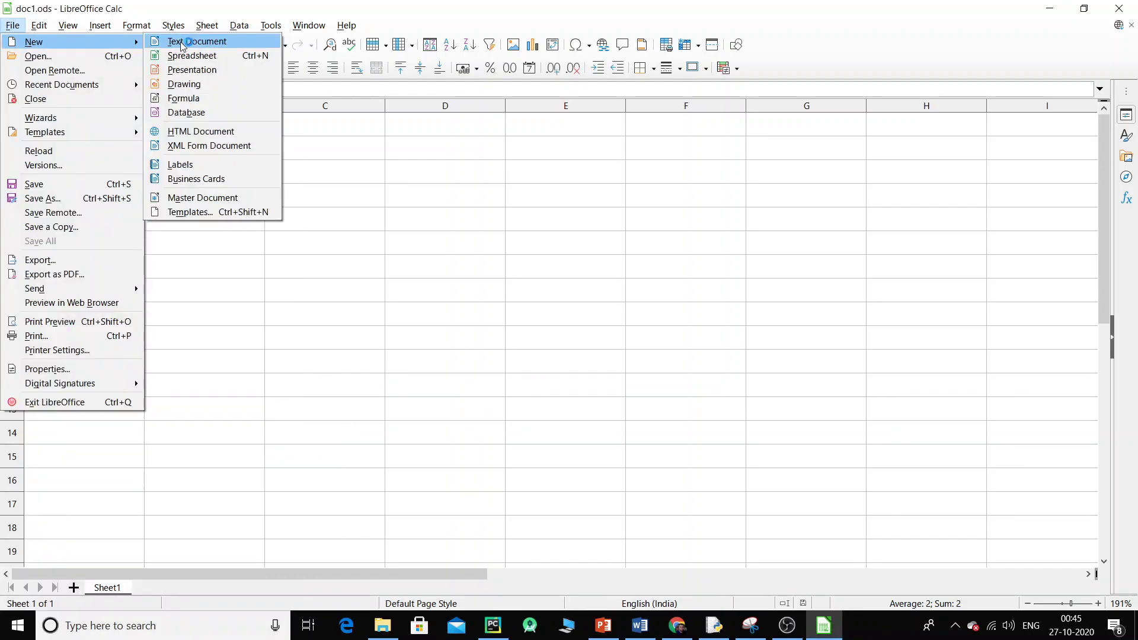
pyautogui.click(190, 55)
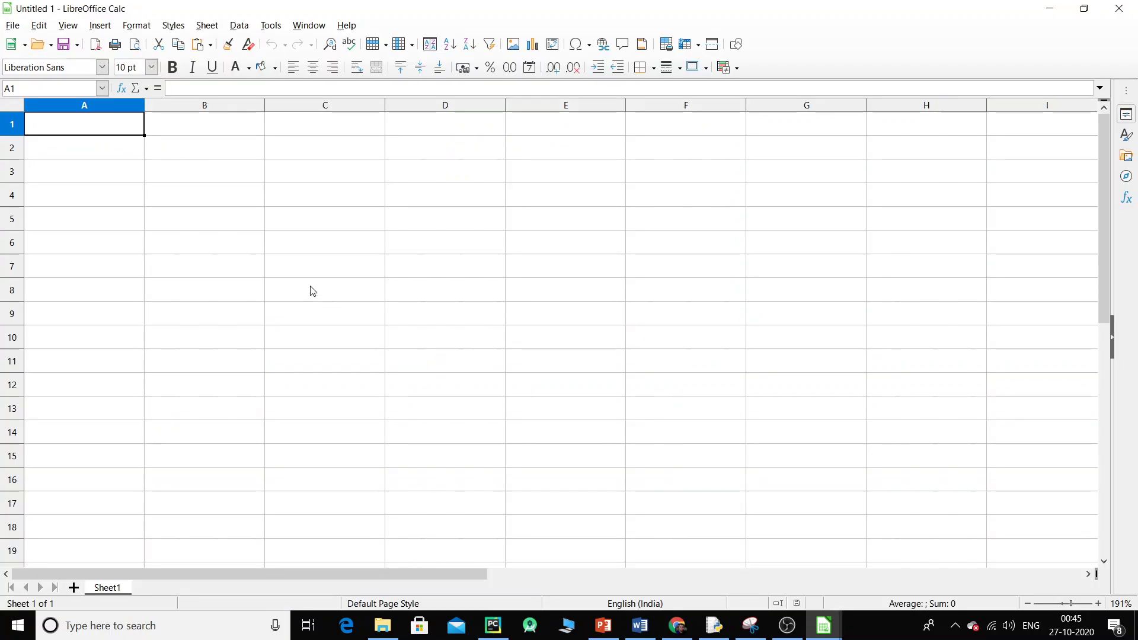
# Enter 45, 67, 89, 12 and 12 in cells A1 to A5 and return to cell A1
pyautogui.write('45')
pyautogui.press('Return')
pyautogui.write('67')
pyautogui.press('Return')
pyautogui.write('89')
pyautogui.press('Return')
pyautogui.write('12')
pyautogui.press('Return')
pyautogui.write('12')
pyautogui.press('Return')
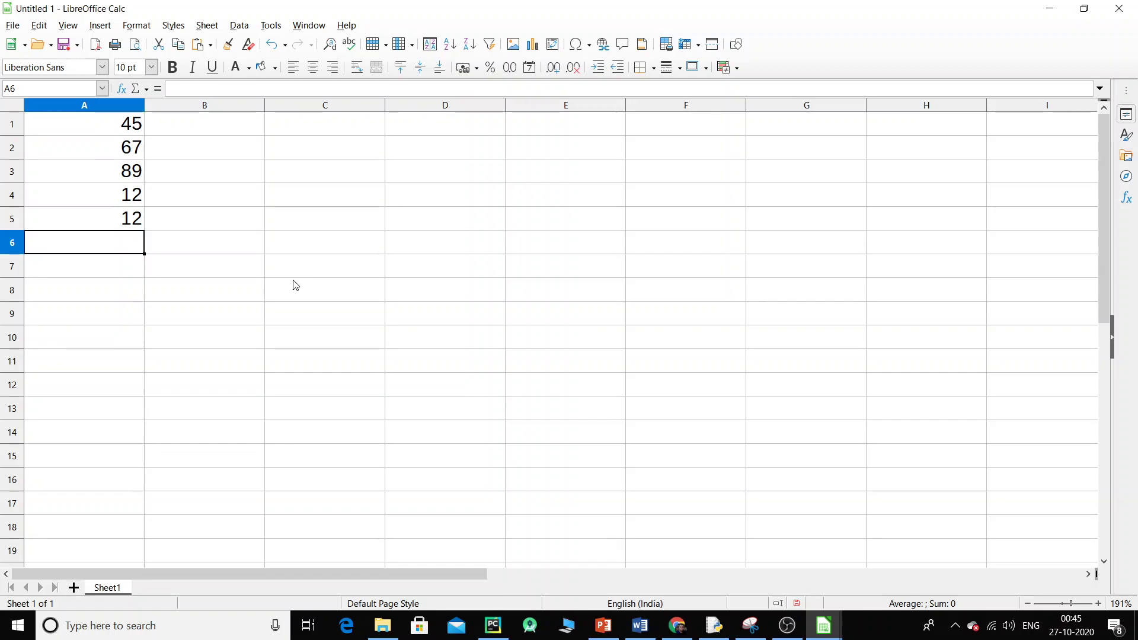
pyautogui.click(138, 123)
# Start recording changes in the new untitled spreadsheet
pyautogui.click(42, 25)
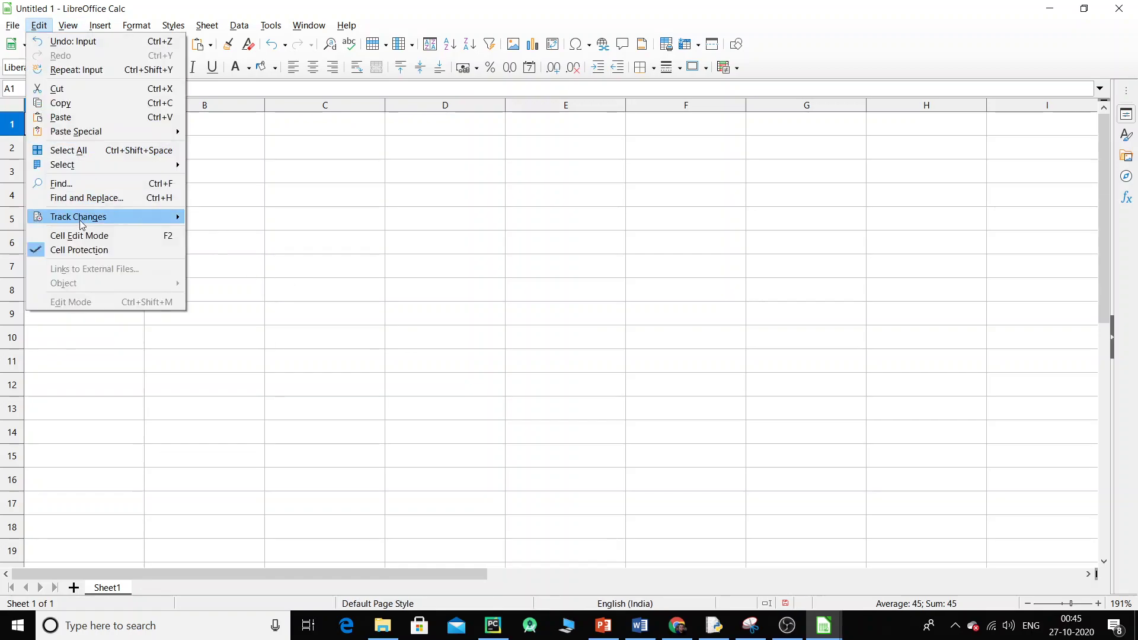
pyautogui.moveTo(89, 218)
pyautogui.click(238, 217)
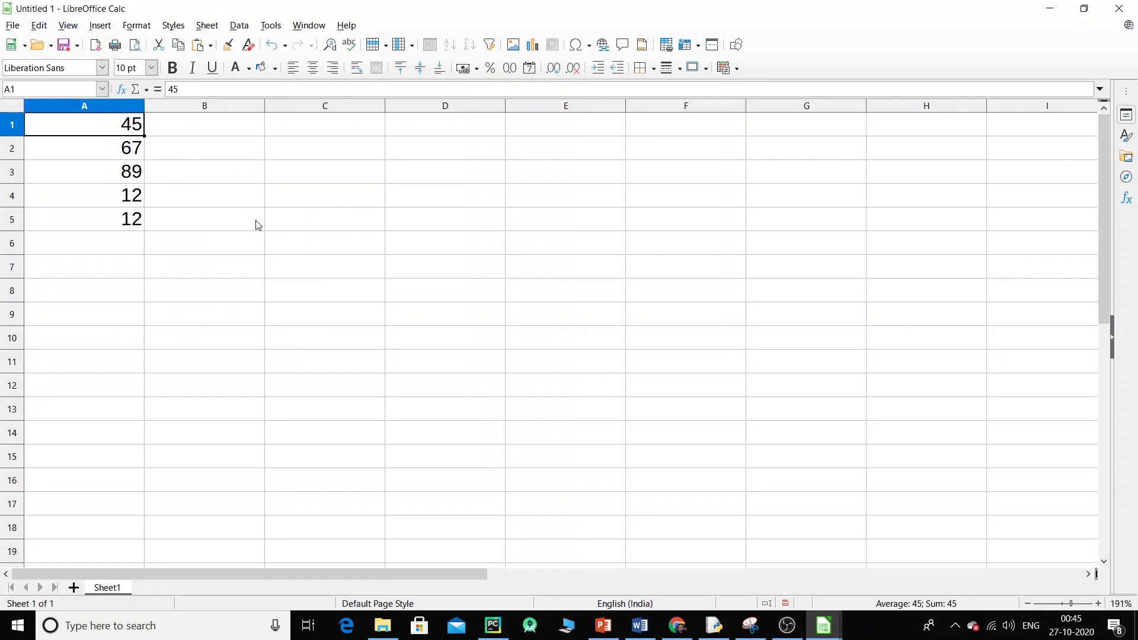
# Compare the new spreadsheet with doc1.ods, agreeing to exit change recording mode
pyautogui.click(39, 25)
pyautogui.moveTo(123, 223)
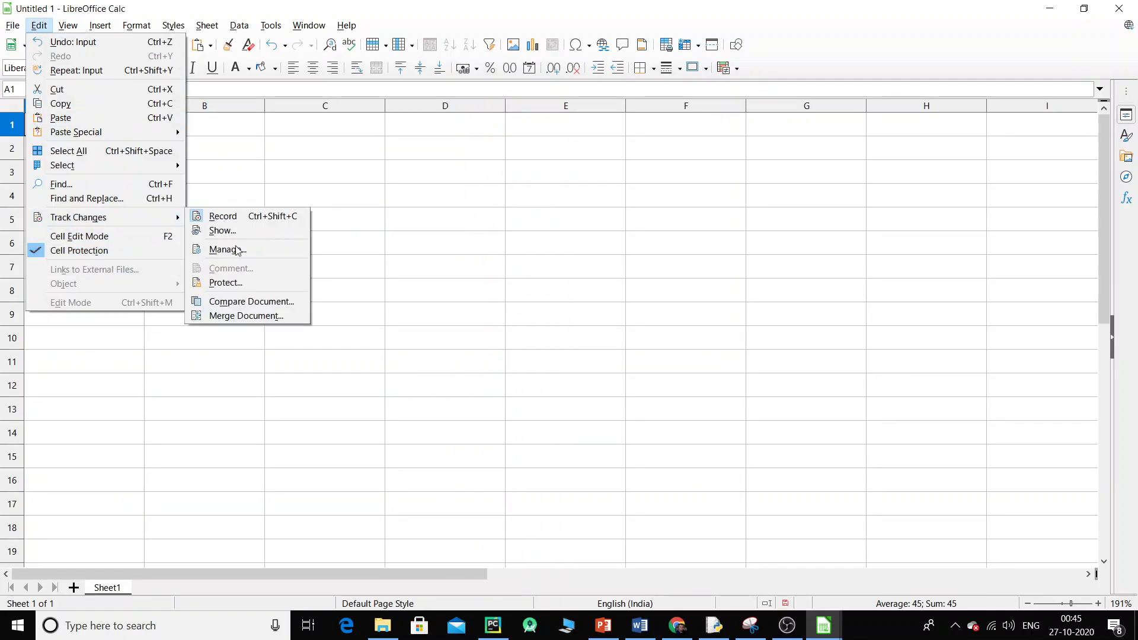
pyautogui.click(237, 301)
pyautogui.click(594, 356)
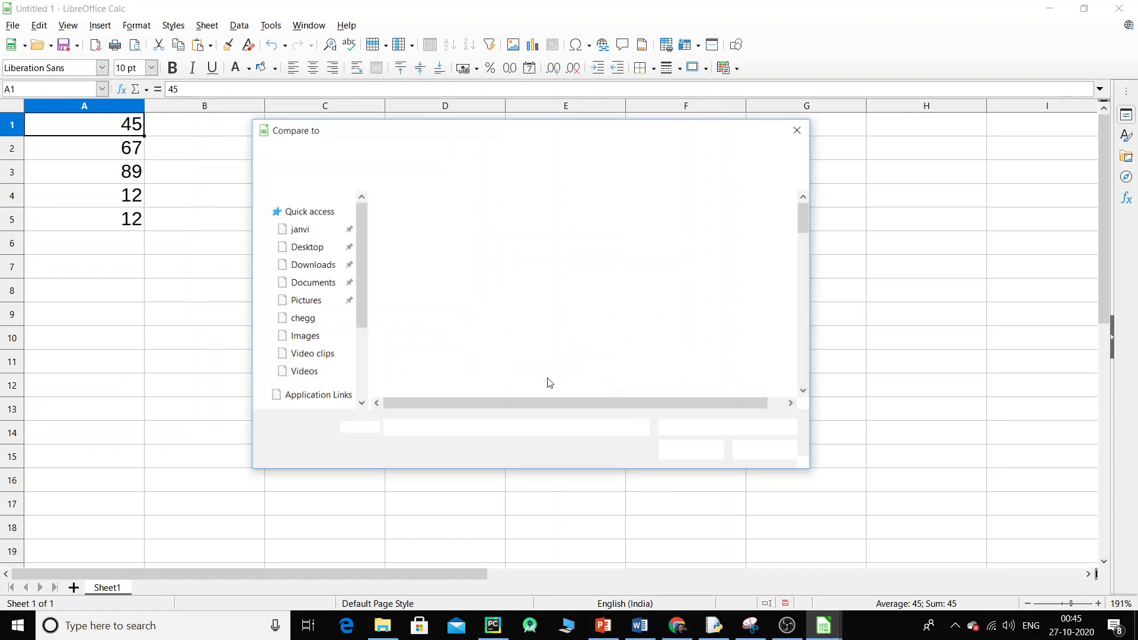
pyautogui.write('doc1.')
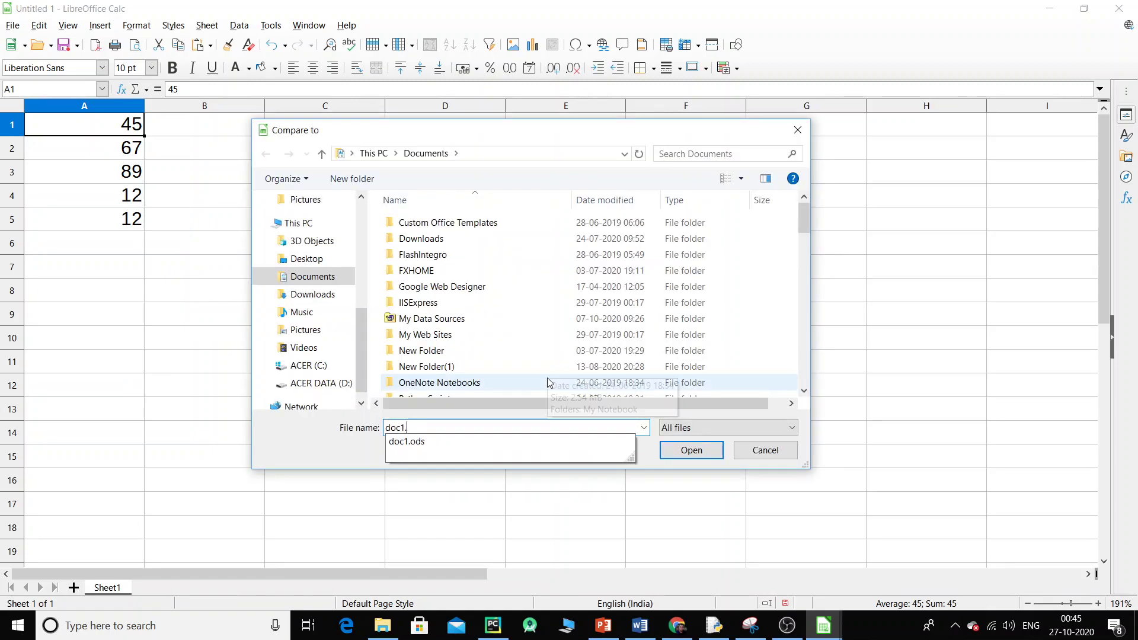
pyautogui.write('ods')
pyautogui.press('Return')
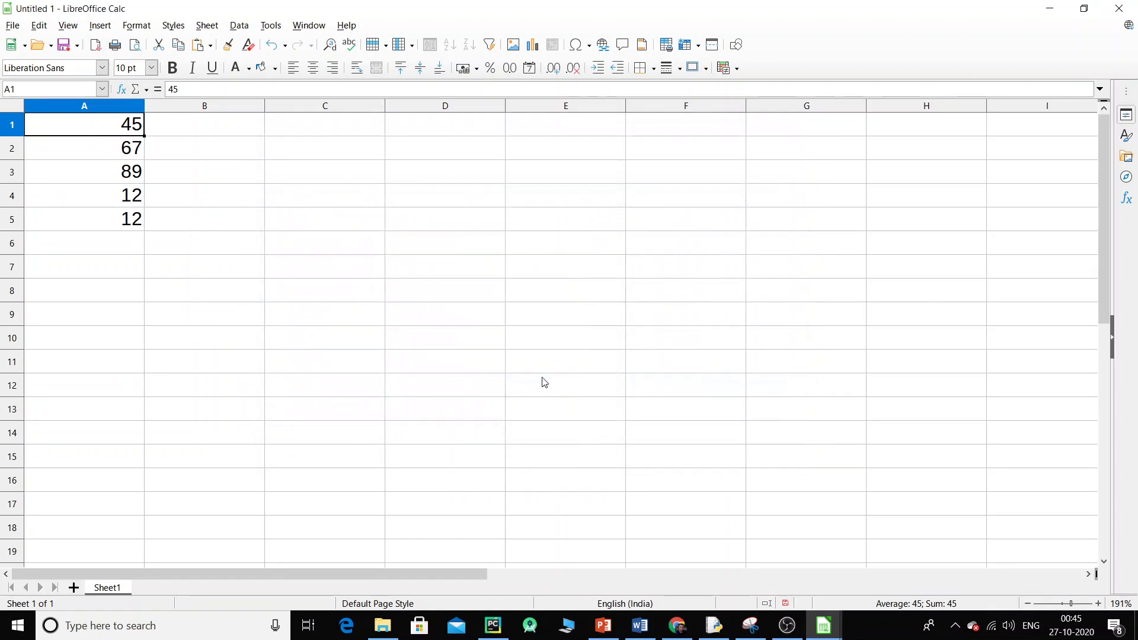
# Review the comments on the changes to A1 to A5, moving the Manage Changes dialog aside to read the cells' change notes
pyautogui.moveTo(537, 336); pyautogui.dragTo(692, 348)
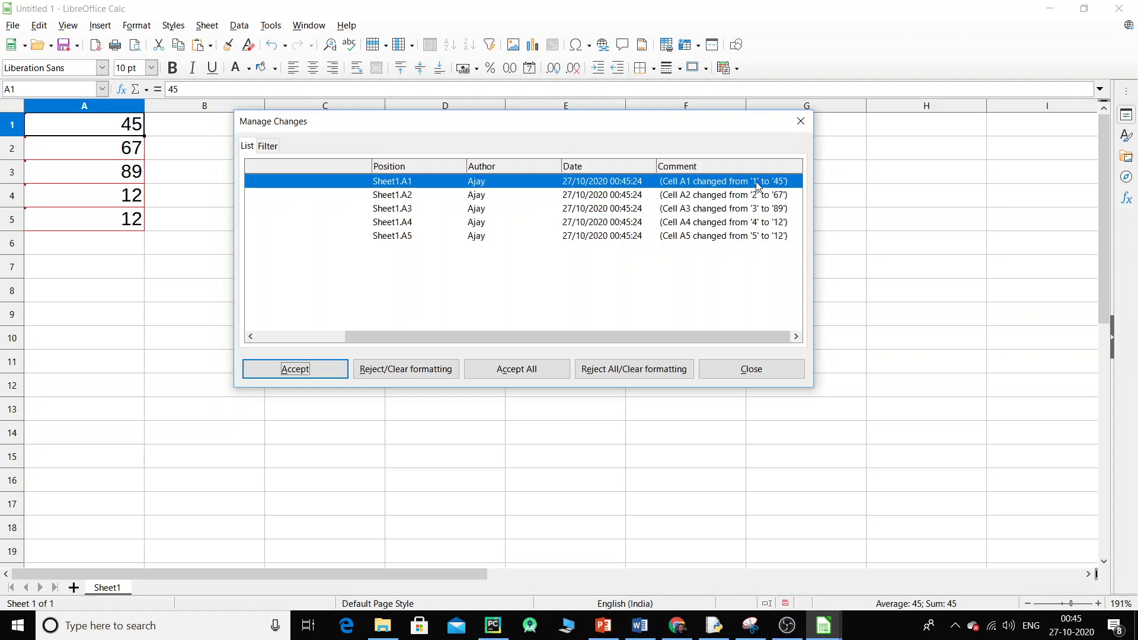
pyautogui.moveTo(140, 126)
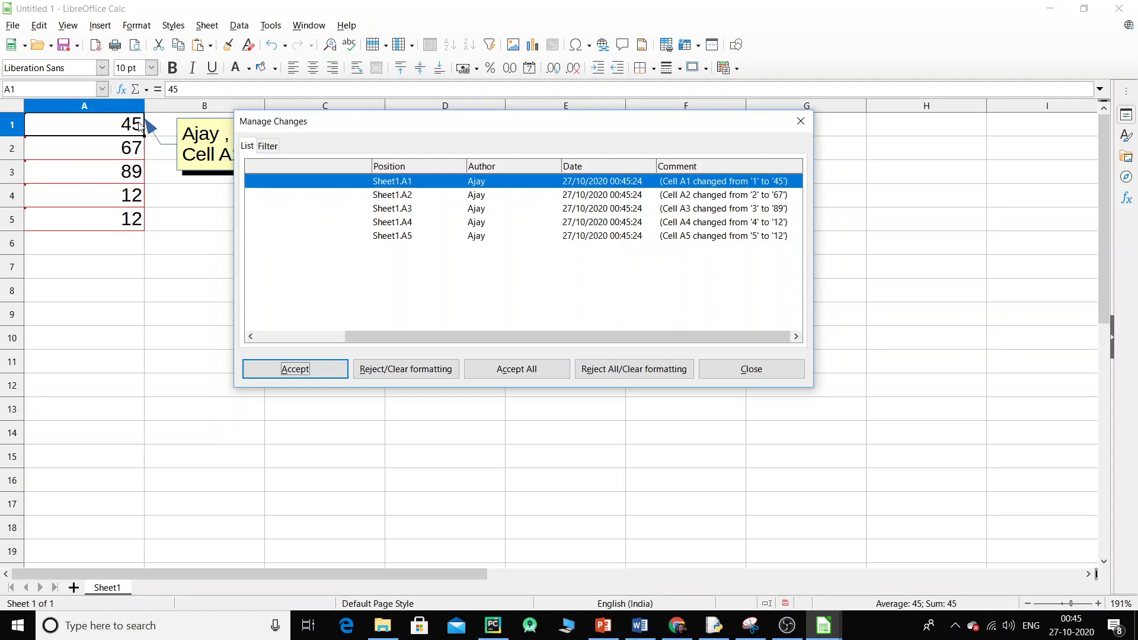
pyautogui.moveTo(368, 127); pyautogui.dragTo(584, 131)
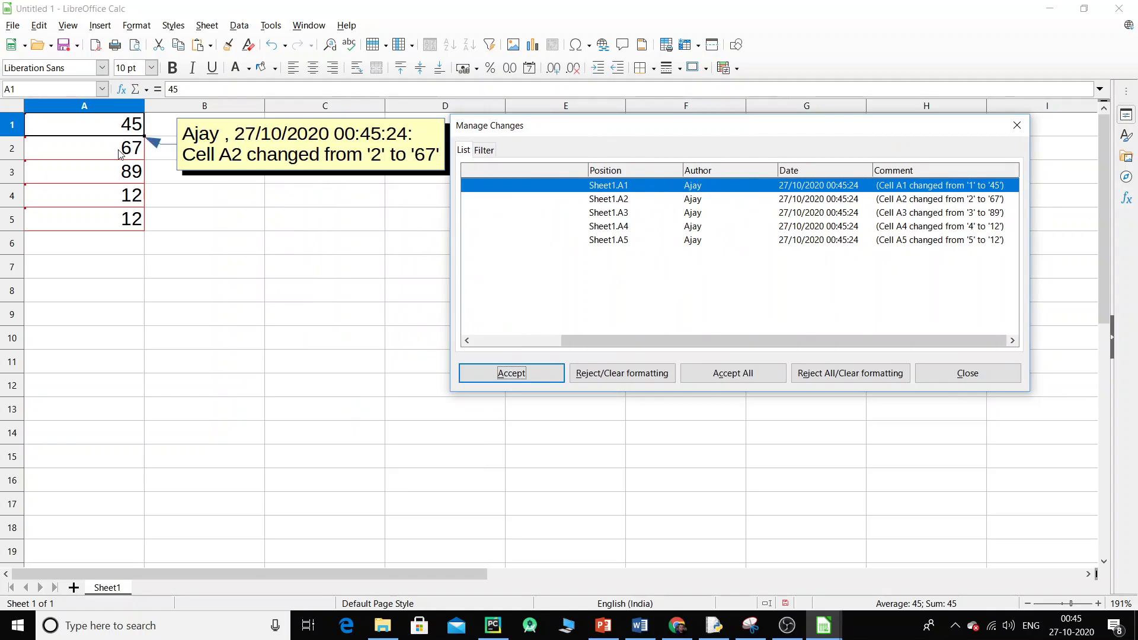
pyautogui.moveTo(132, 232)
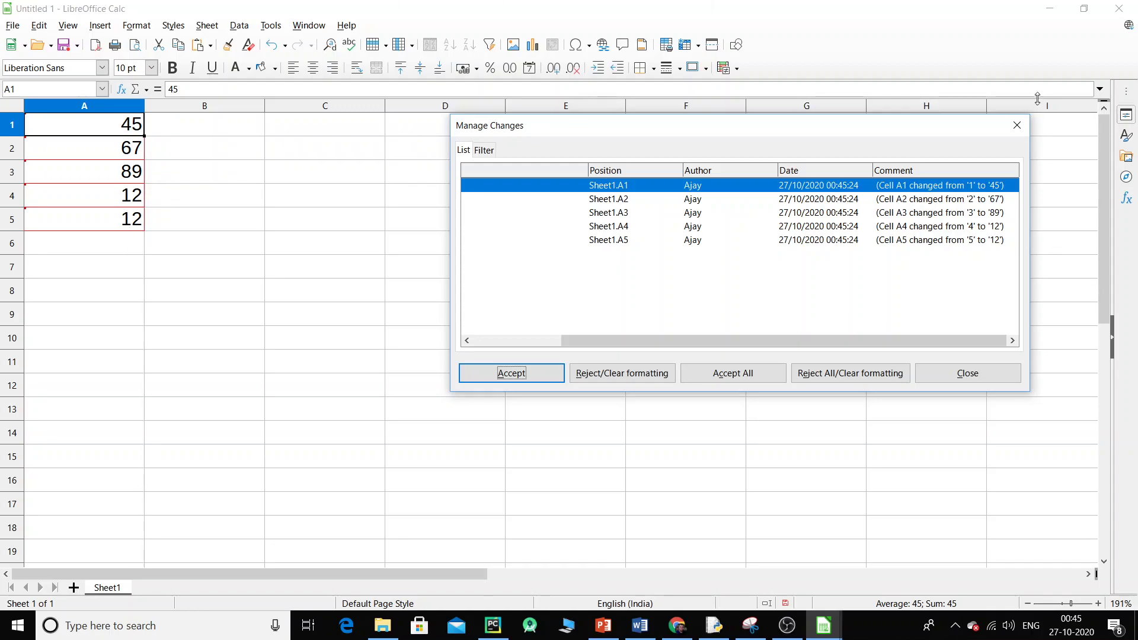
# Dismiss the Manage Changes dialog and close the untitled spreadsheet without saving
pyautogui.click(1017, 125)
pyautogui.click(1130, 26)
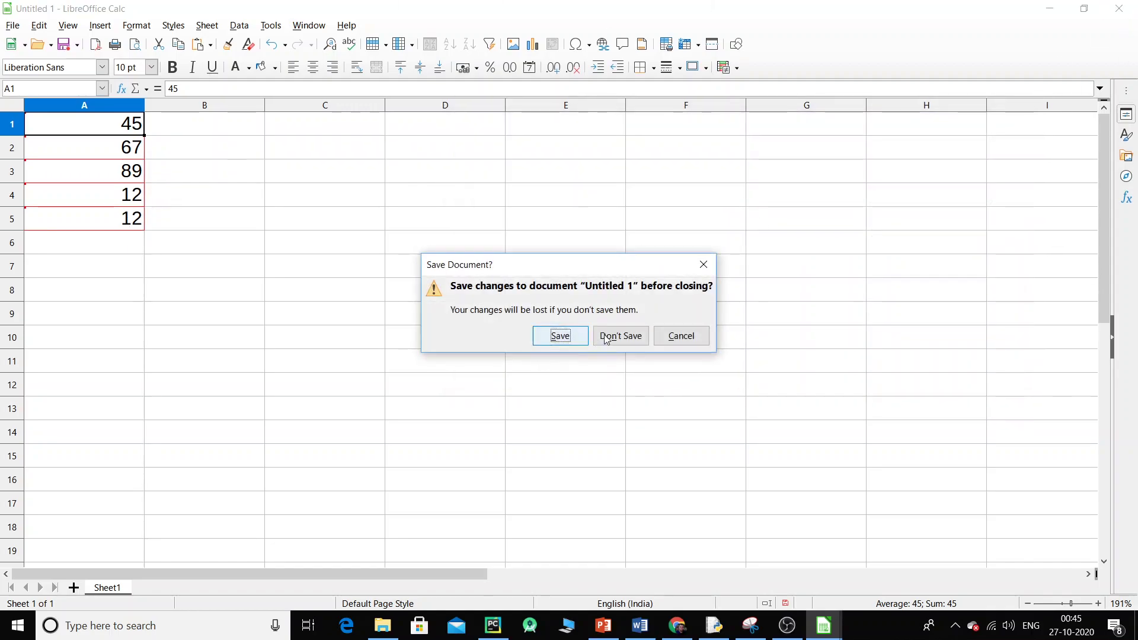
pyautogui.click(619, 336)
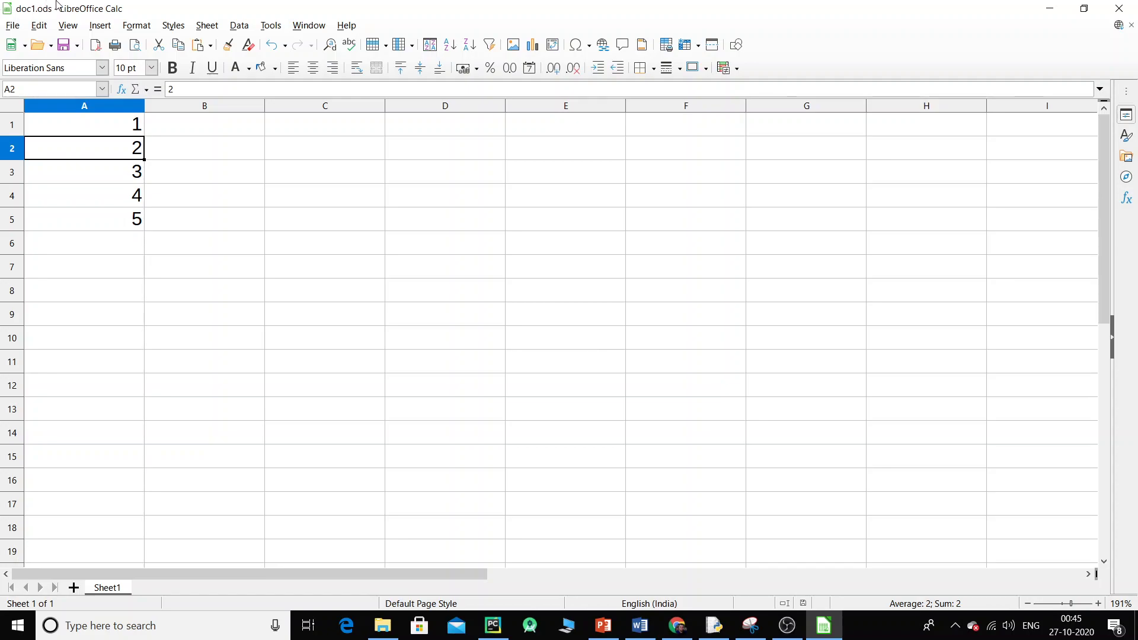
# Check the user data page in the program options, including the name and address fields, and close the options
pyautogui.click(271, 26)
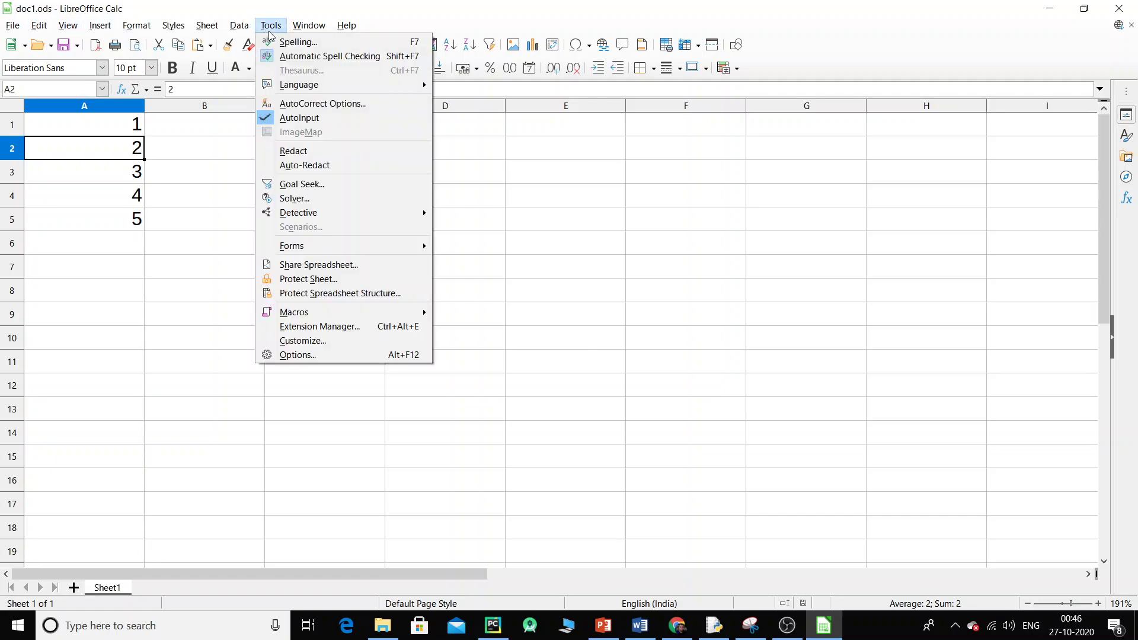
pyautogui.click(343, 355)
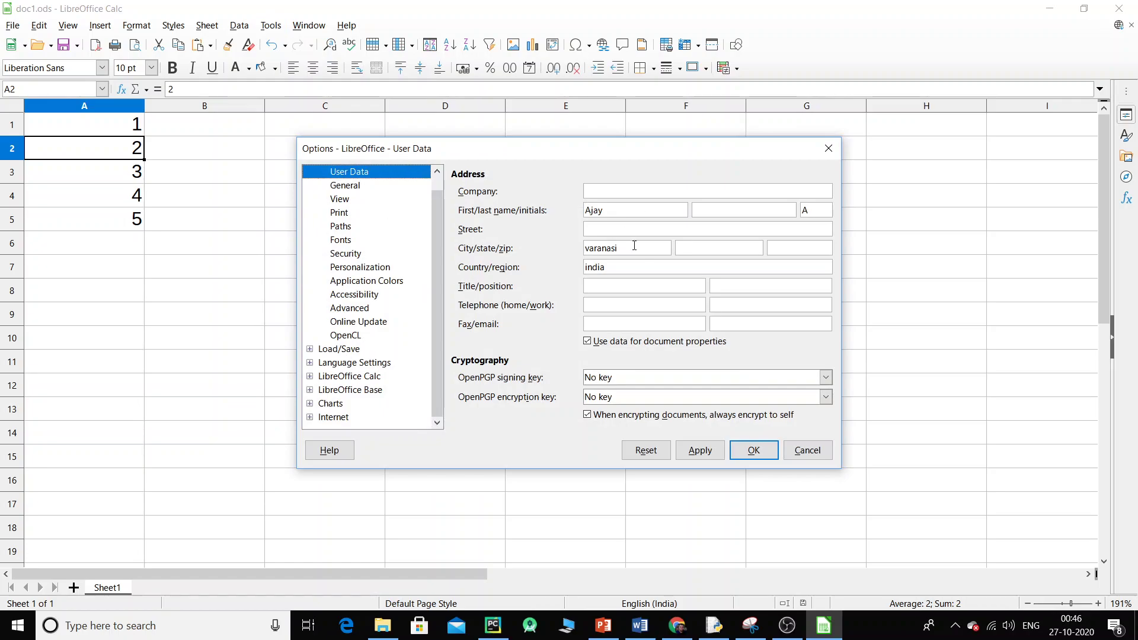
pyautogui.click(754, 450)
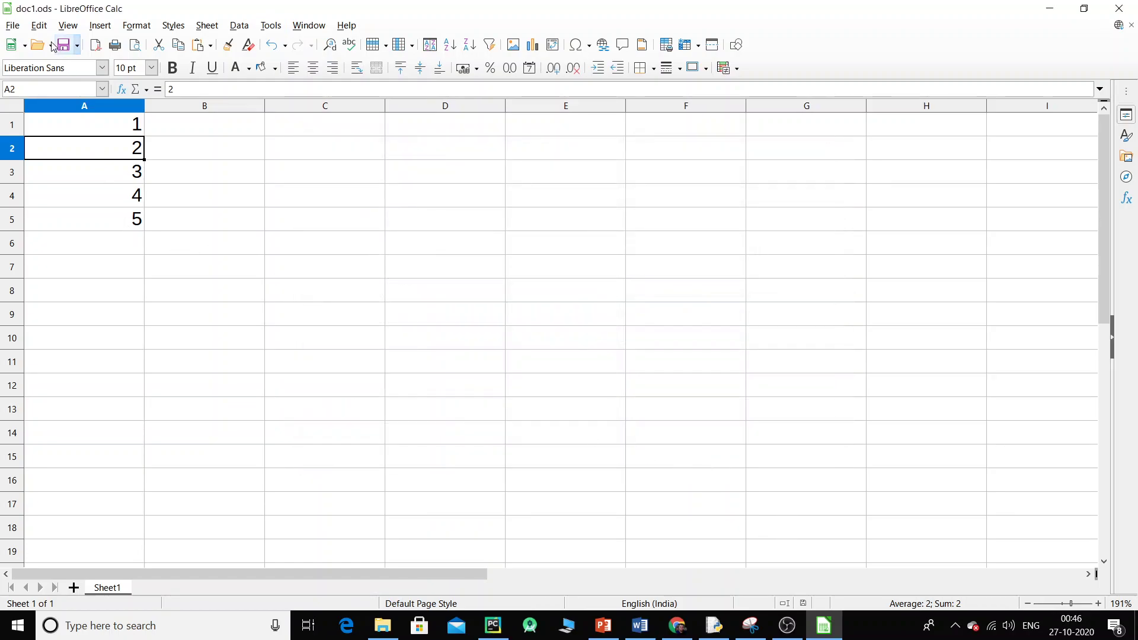
pyautogui.click(260, 27)
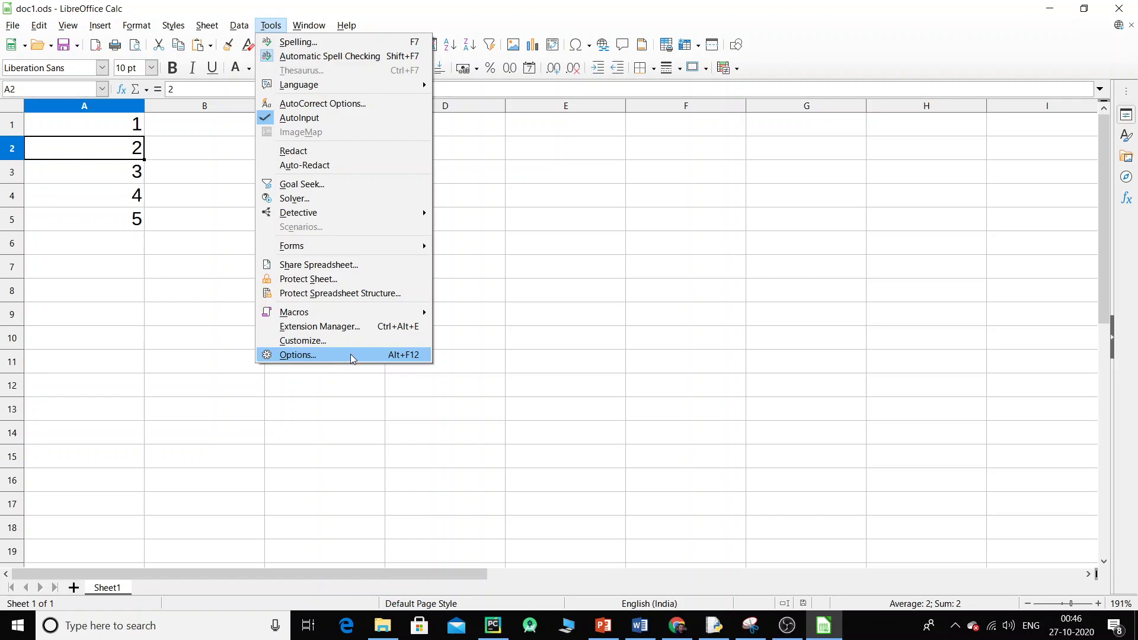
pyautogui.click(39, 26)
pyautogui.click(40, 27)
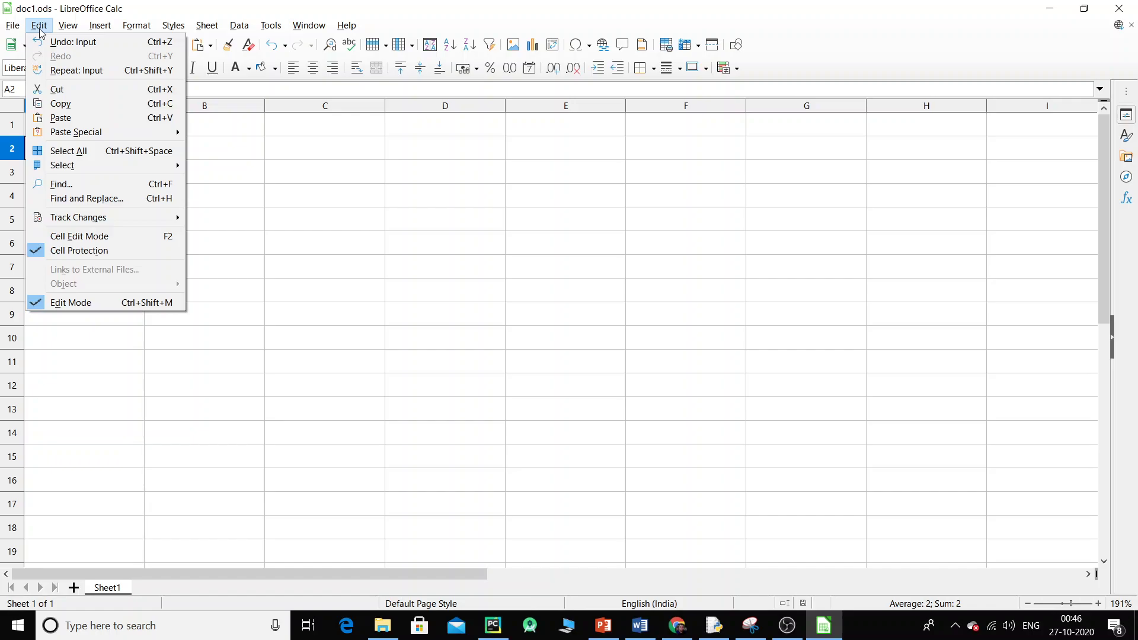
# Check the sharing settings and the users currently accessing doc1.ods, and dismiss the Share Document dialog
pyautogui.click(272, 27)
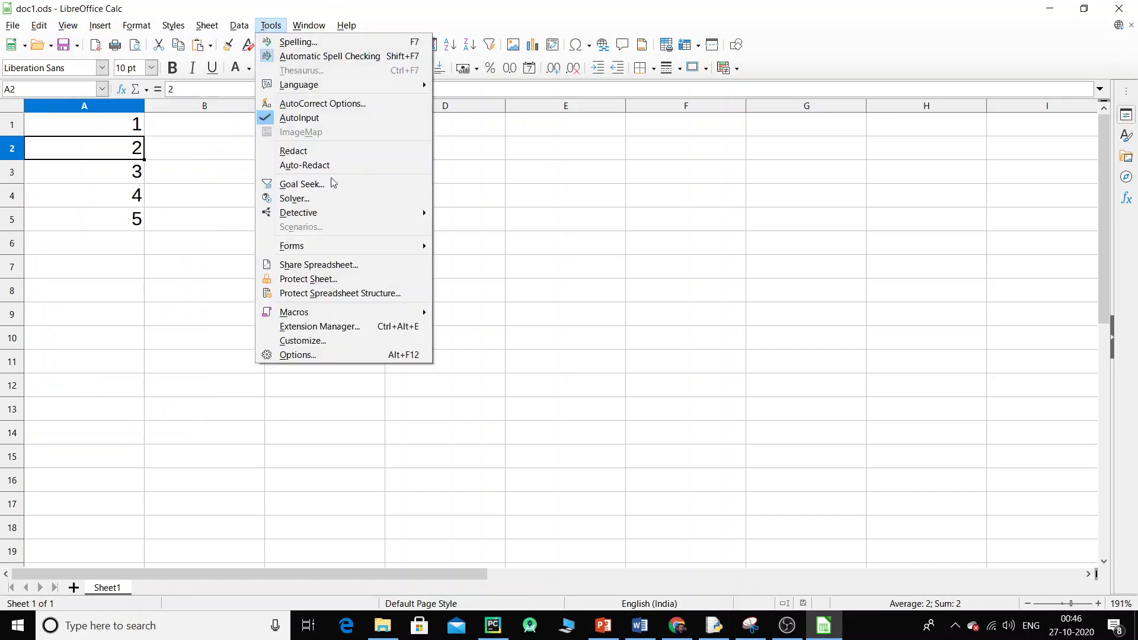
pyautogui.click(366, 265)
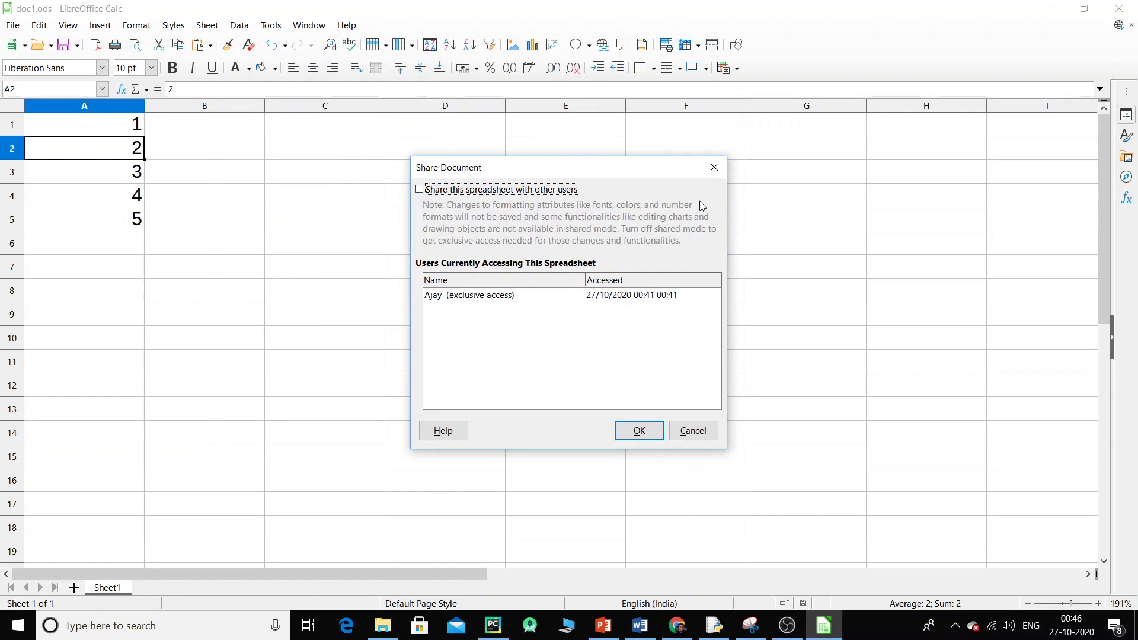
pyautogui.click(715, 166)
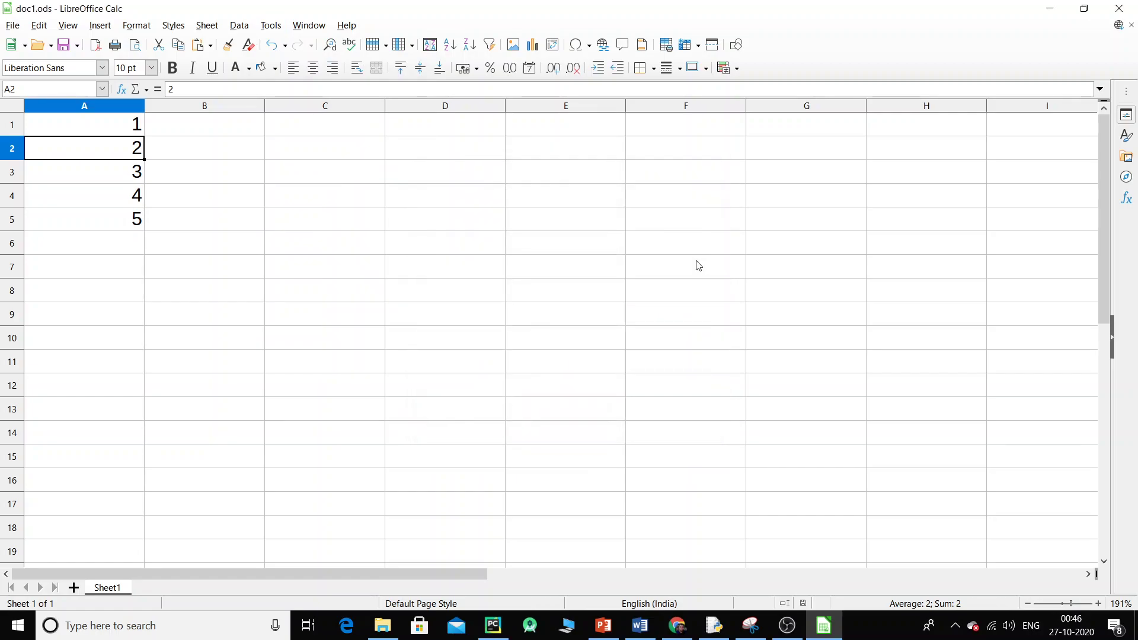